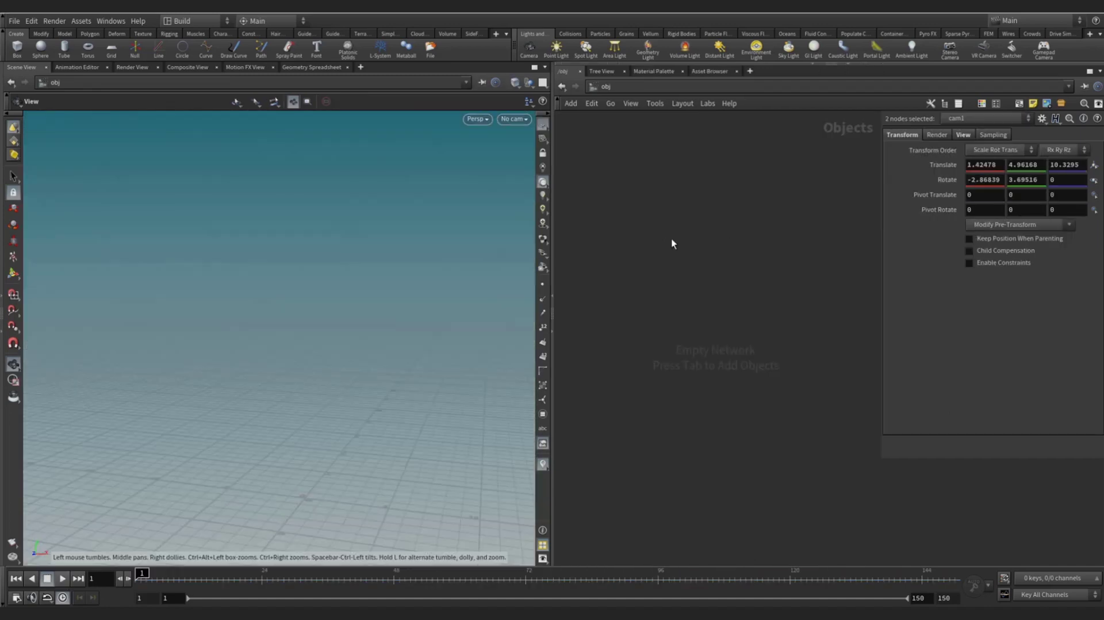
# - Place a Geometry object, rename it from geo1 to FX, and dive into its empty network
pyautogui.press('Tab')
pyautogui.write('test')
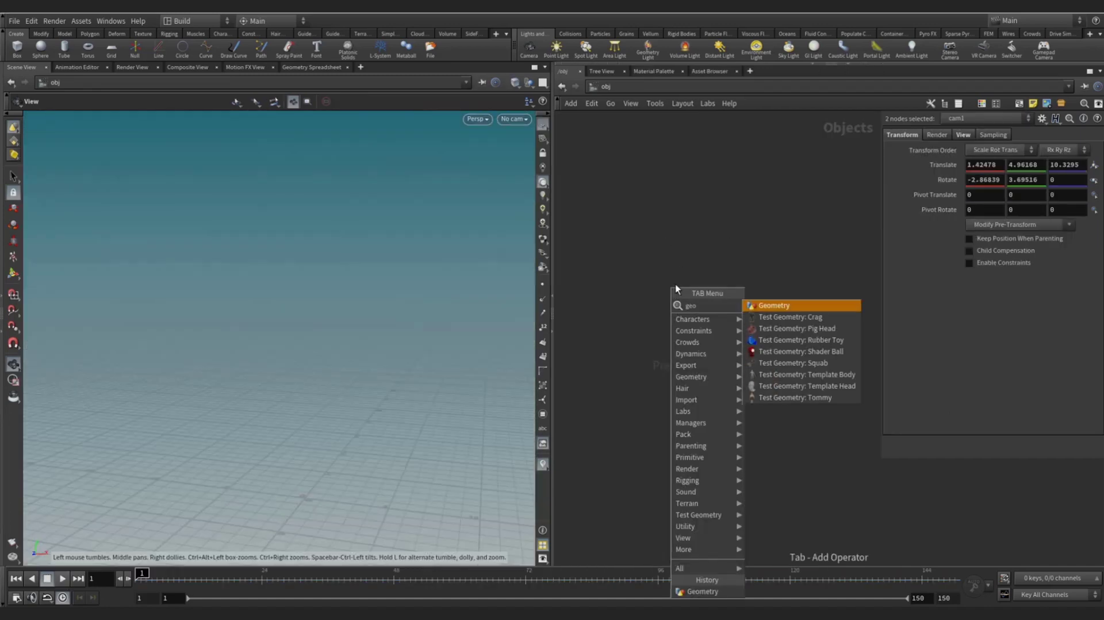
pyautogui.press('Return')
pyautogui.click(650, 255)
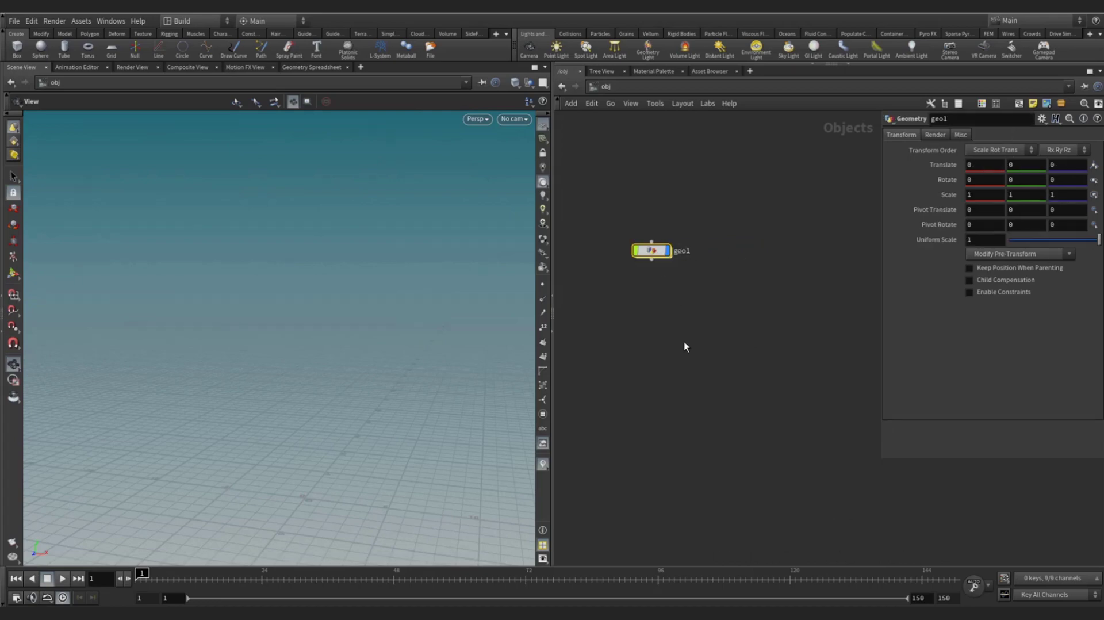
pyautogui.doubleClick(692, 260)
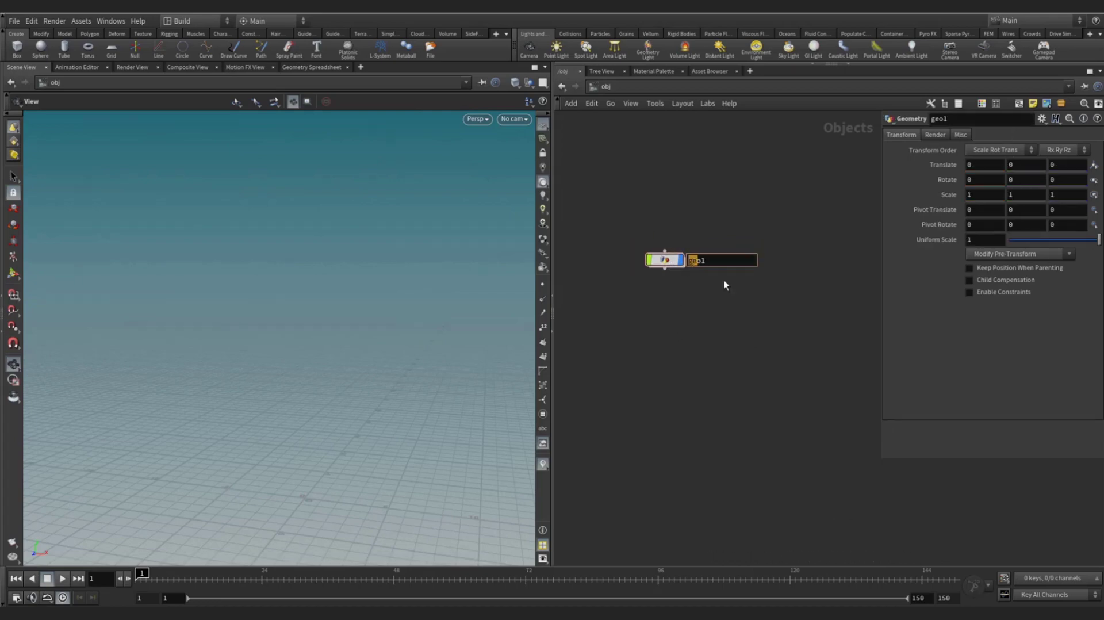
pyautogui.press('BackSpace')
pyautogui.write('FX')
pyautogui.press('Return')
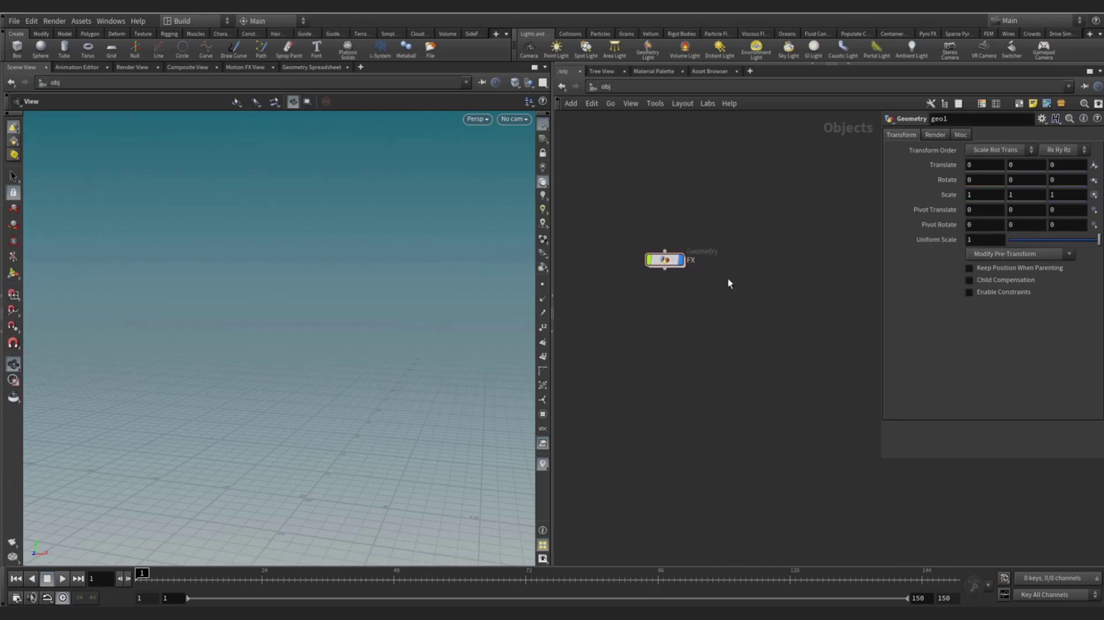
pyautogui.doubleClick(672, 260)
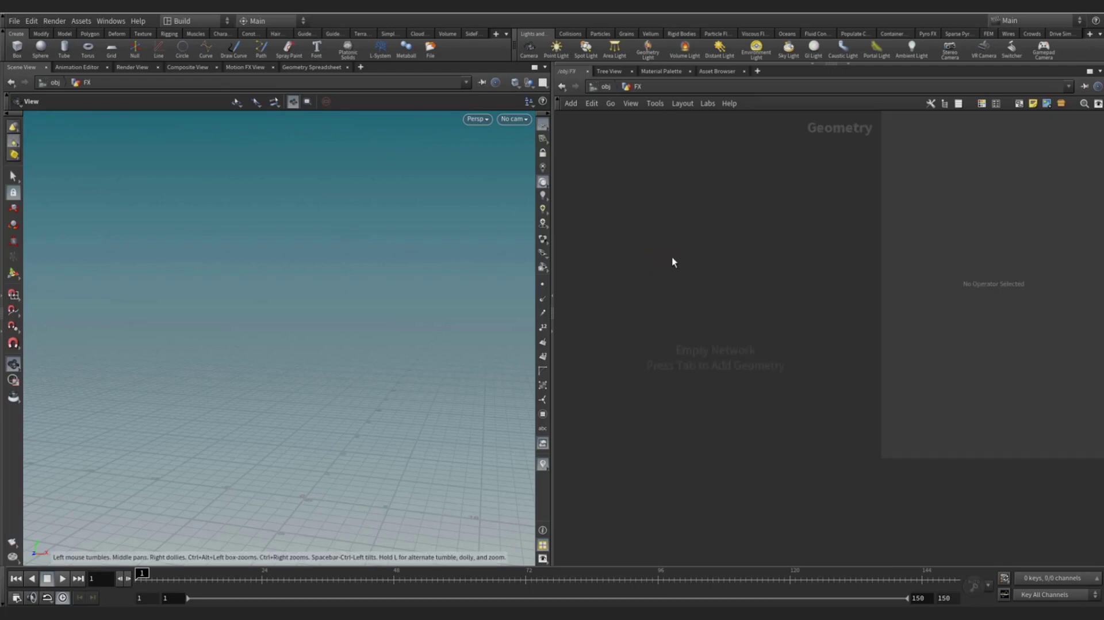
# - Add a Grid node, grid1, inside FX and position it in the network
pyautogui.press('Tab')
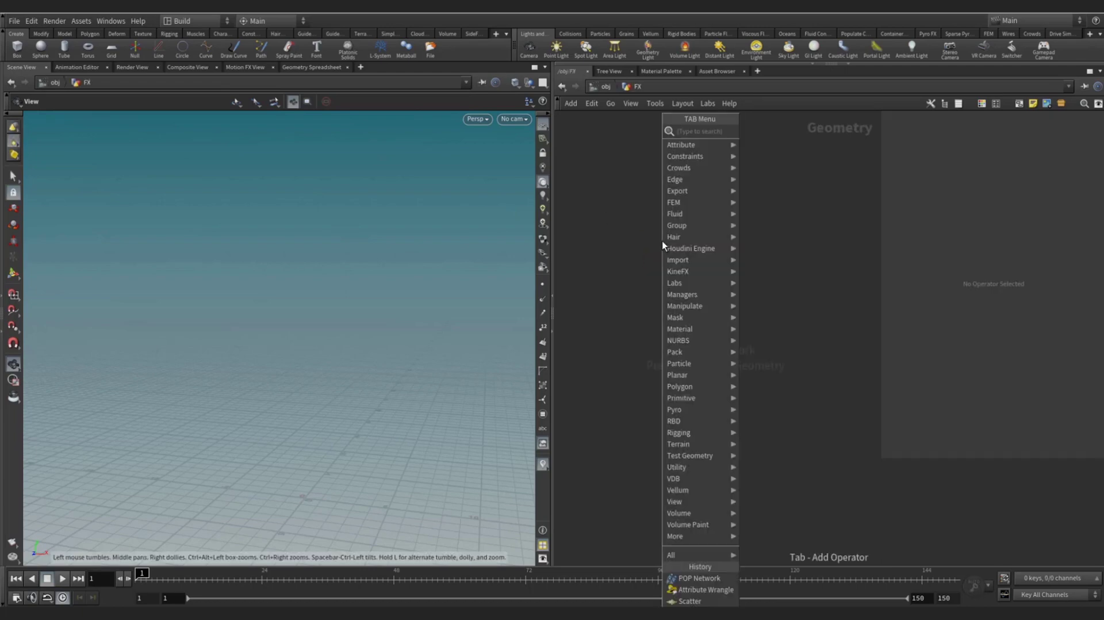
pyautogui.write('grid')
pyautogui.press('Return')
pyautogui.click(684, 246)
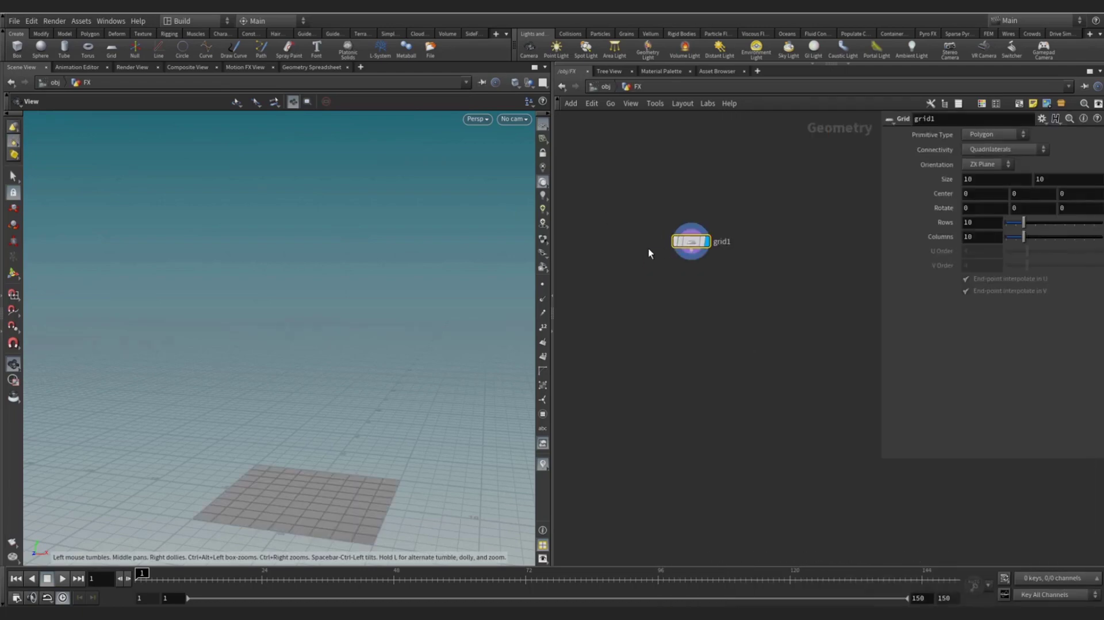
pyautogui.moveTo(643, 199); pyautogui.dragTo(762, 292)
pyautogui.moveTo(266, 490); pyautogui.dragTo(305, 414)
pyautogui.moveTo(665, 178); pyautogui.dragTo(752, 297)
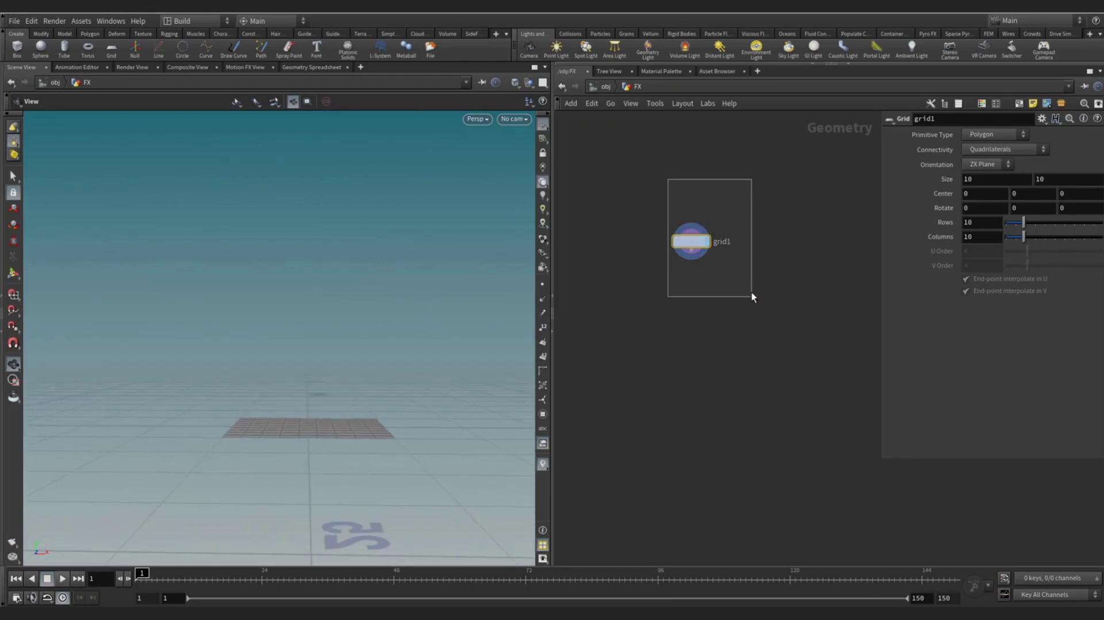
pyautogui.moveTo(698, 249); pyautogui.dragTo(711, 275)
pyautogui.moveTo(648, 237); pyautogui.dragTo(795, 328)
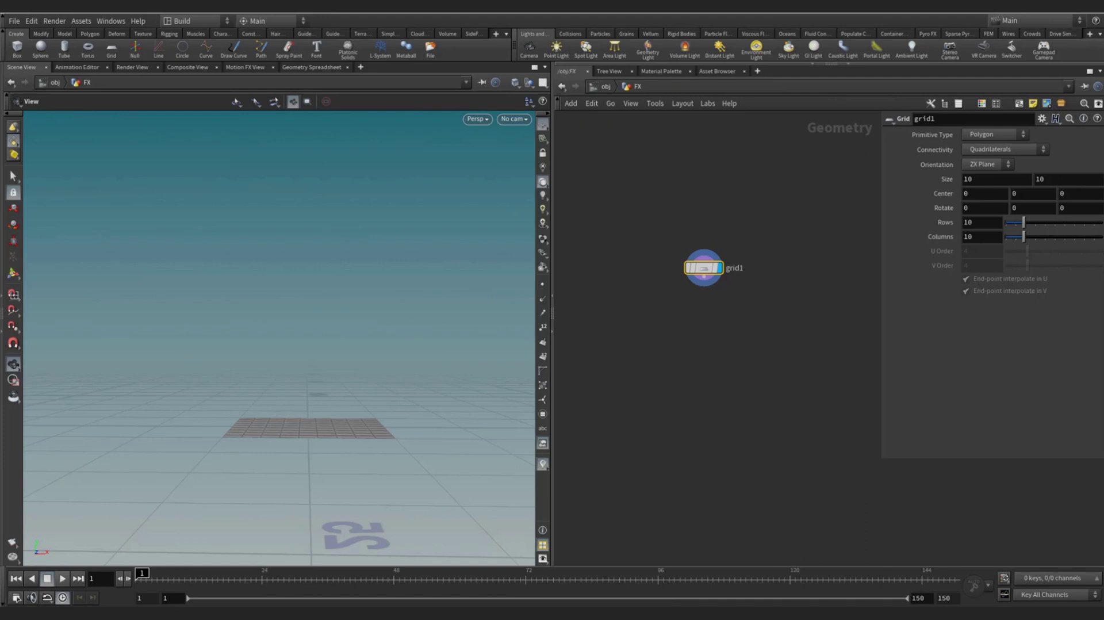
# - Set grid1's Center Y to 10 and widen its Size X to 20
pyautogui.click(1028, 195)
pyautogui.write('10')
pyautogui.press('Return')
pyautogui.moveTo(419, 308); pyautogui.dragTo(355, 333)
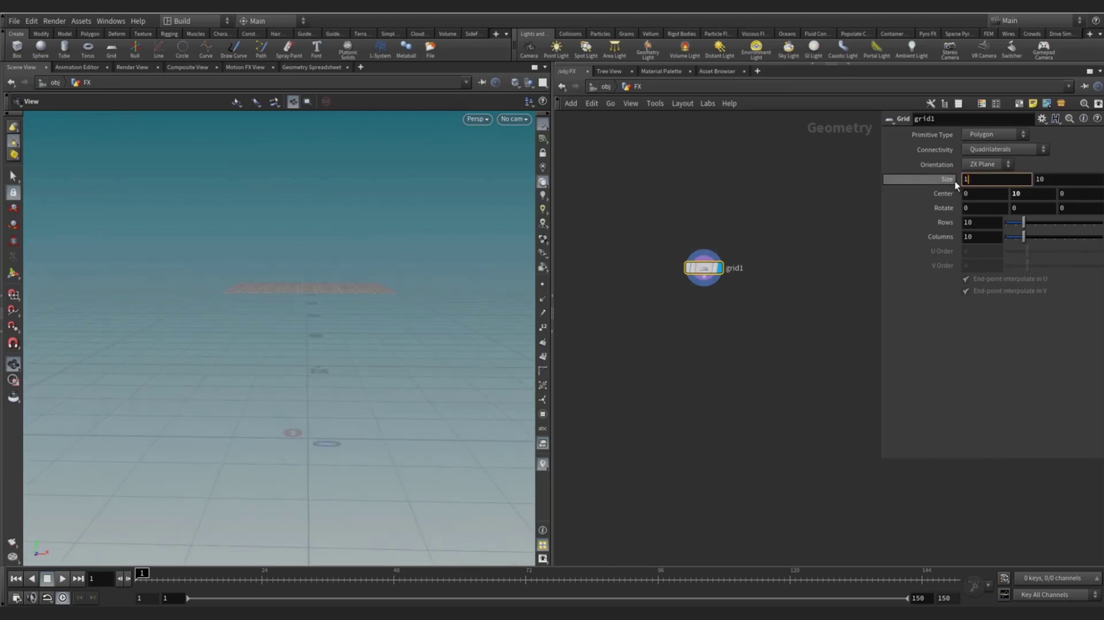
pyautogui.moveTo(955, 179); pyautogui.dragTo(978, 180)
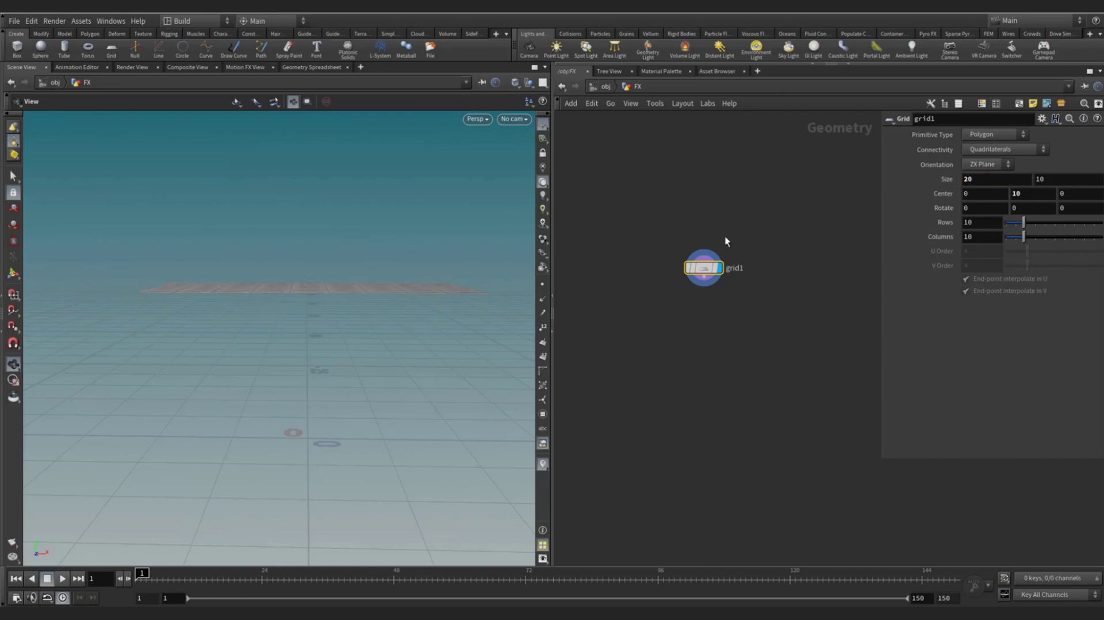
pyautogui.moveTo(320, 305); pyautogui.dragTo(311, 251)
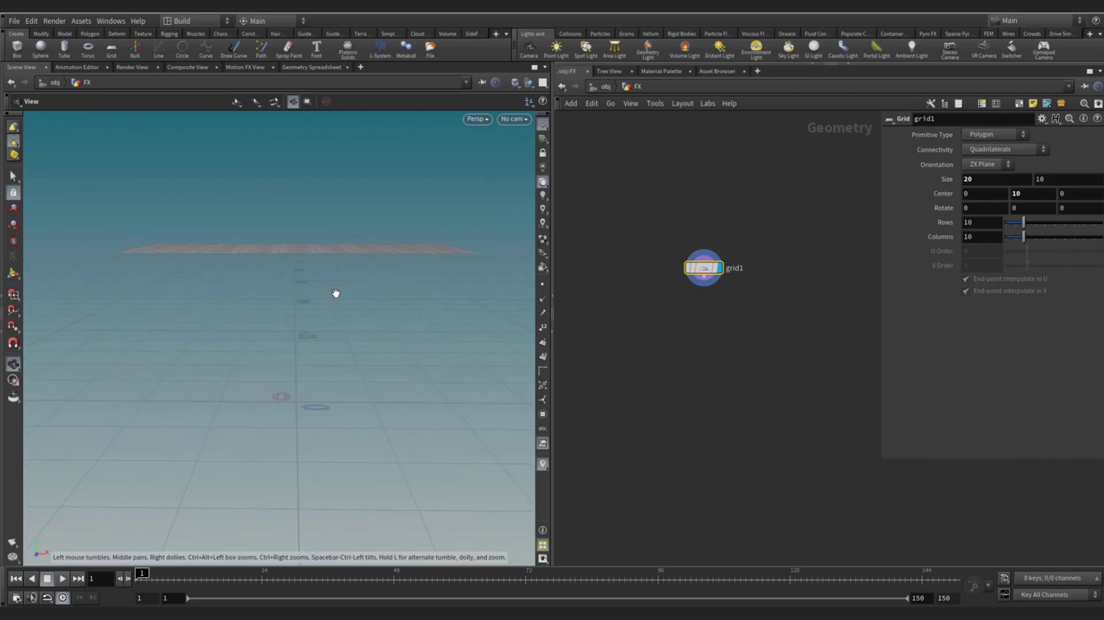
# - Switch the viewport background colour scheme to Dark
pyautogui.press('d')
pyautogui.click(378, 181)
pyautogui.click(164, 222)
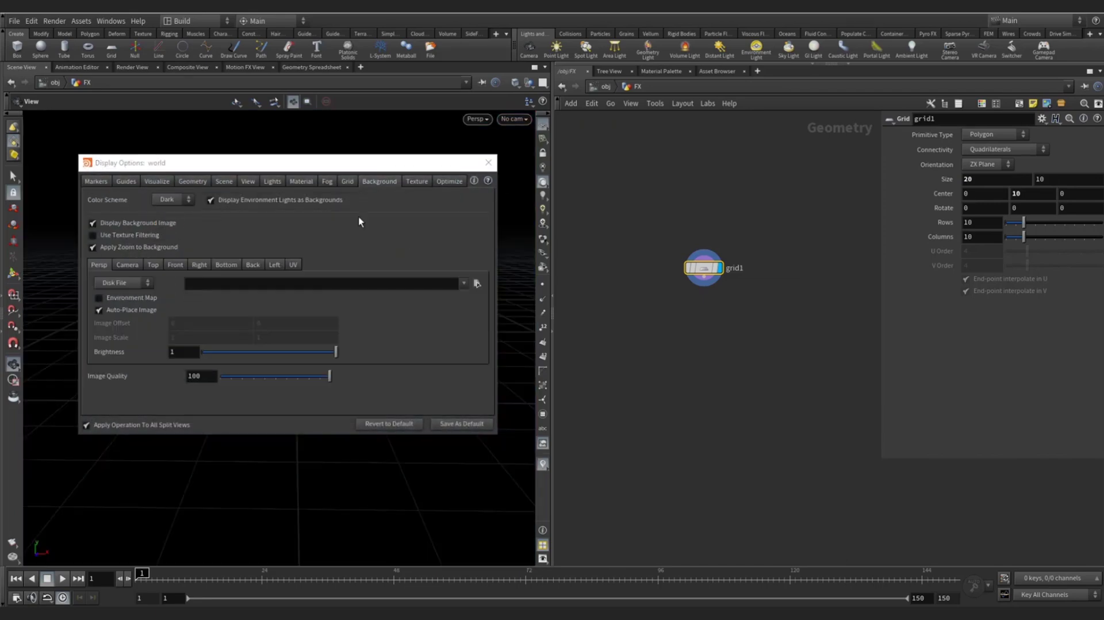
pyautogui.click(488, 162)
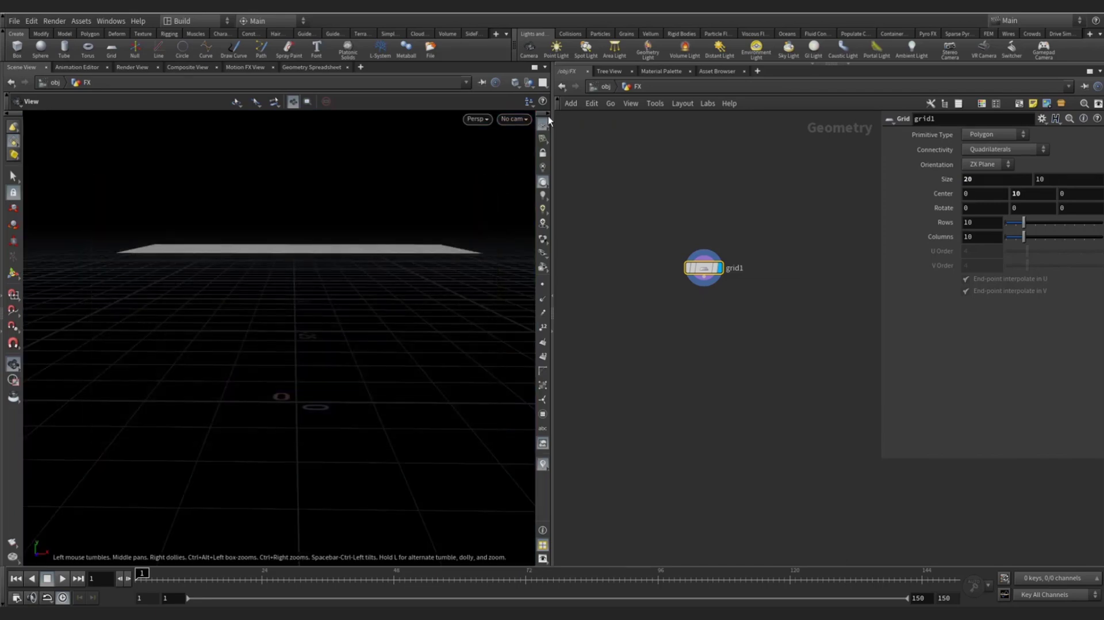
# - Wire a Scatter node below grid1 with Force Total Count set to 50
pyautogui.click(706, 308)
pyautogui.press('Escape')
pyautogui.click(704, 315)
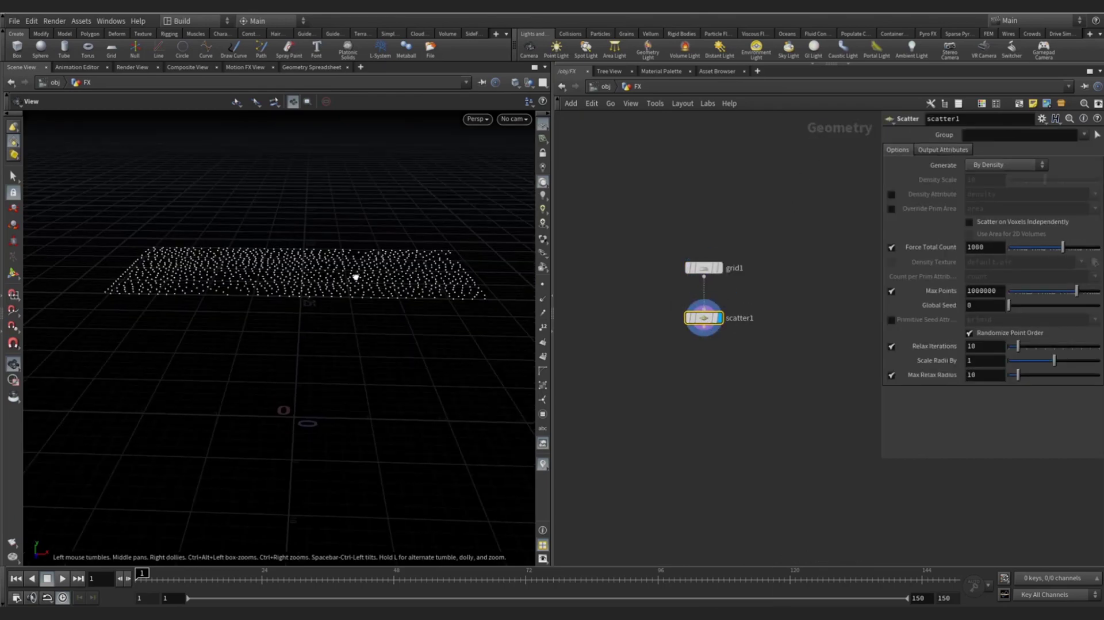
pyautogui.moveTo(356, 277)
pyautogui.mouseDown()
pyautogui.moveTo(360, 261)
pyautogui.moveTo(359, 275)
pyautogui.mouseUp()
pyautogui.doubleClick(991, 248)
pyautogui.write('50')
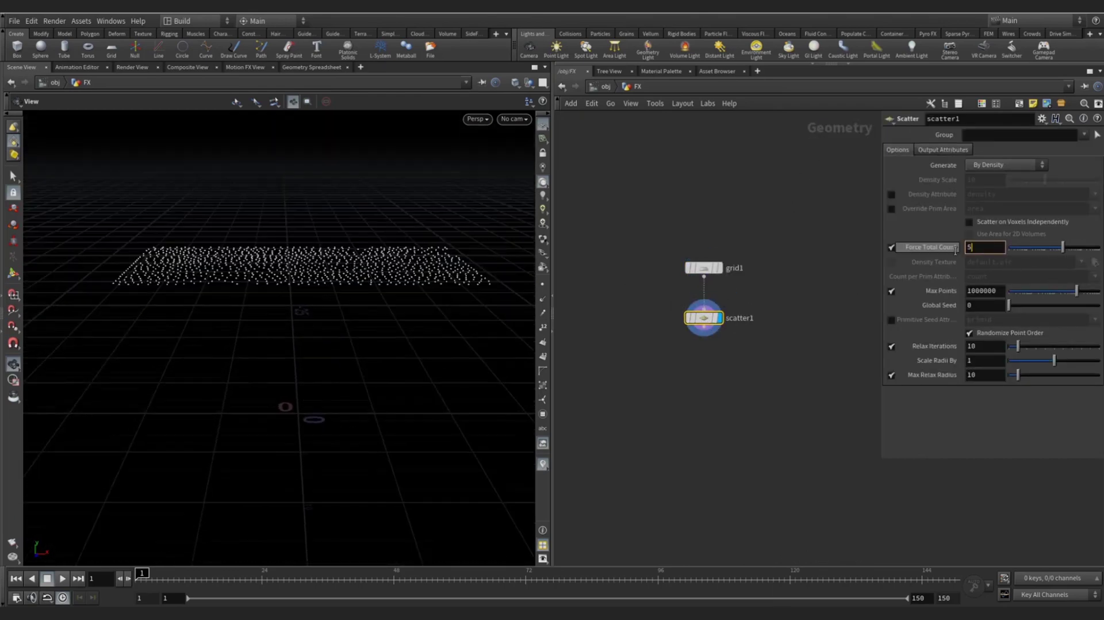
pyautogui.press('Return')
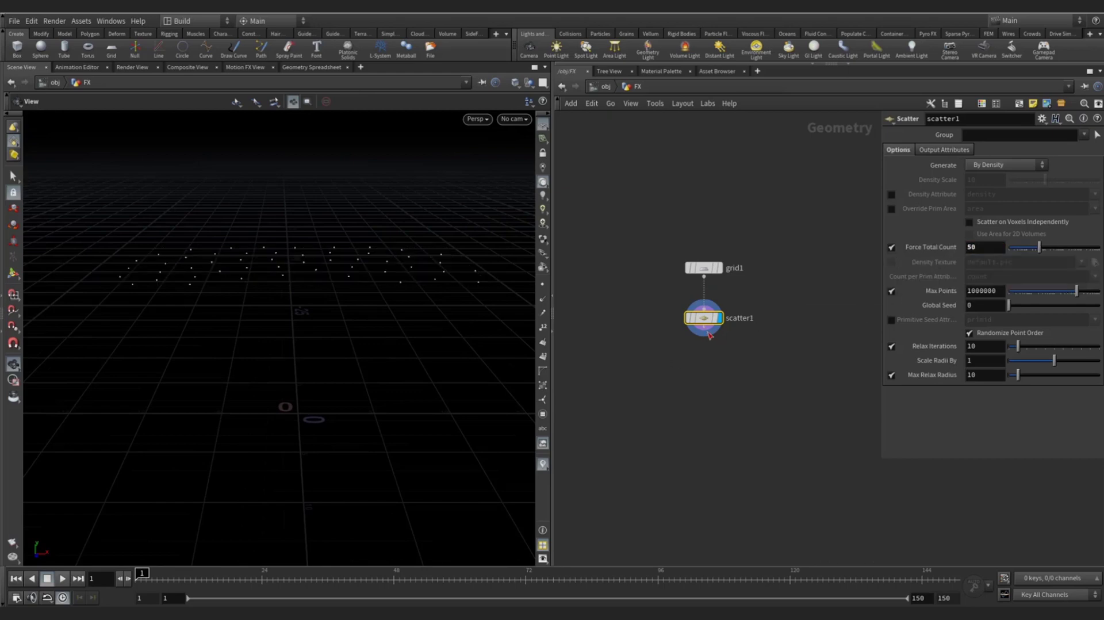
pyautogui.click(708, 331)
# - Add attribwrangle1 below scatter1 with the VEXpression i@id = i@ptnum
pyautogui.press('Tab')
pyautogui.write('attrib wrangle')
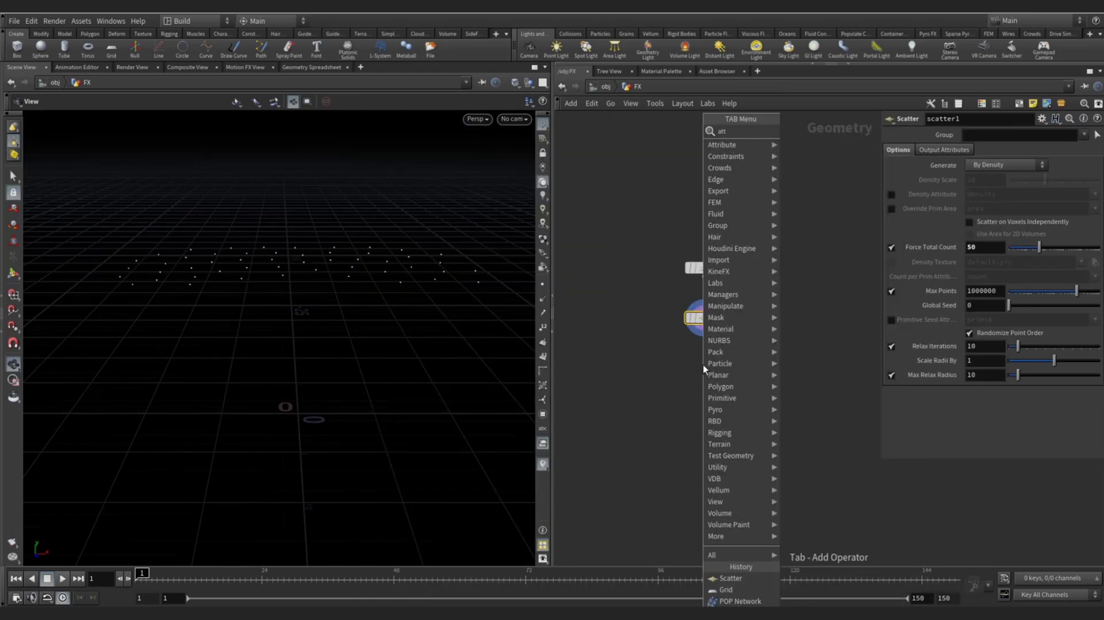
pyautogui.press('Return')
pyautogui.click(732, 368)
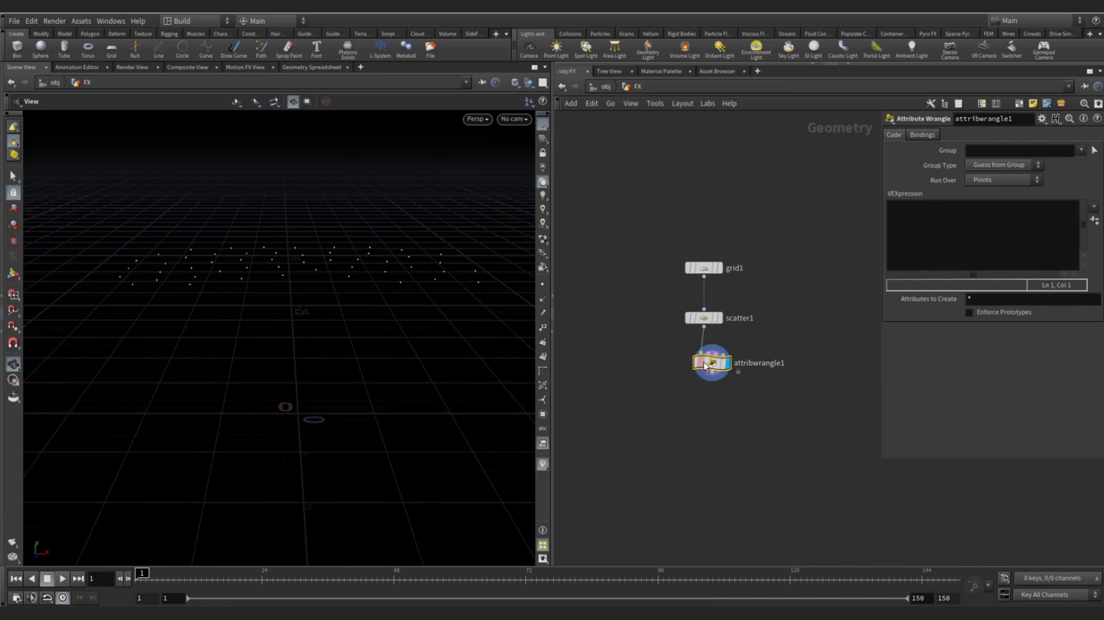
pyautogui.click(897, 270)
pyautogui.write('i@id =')
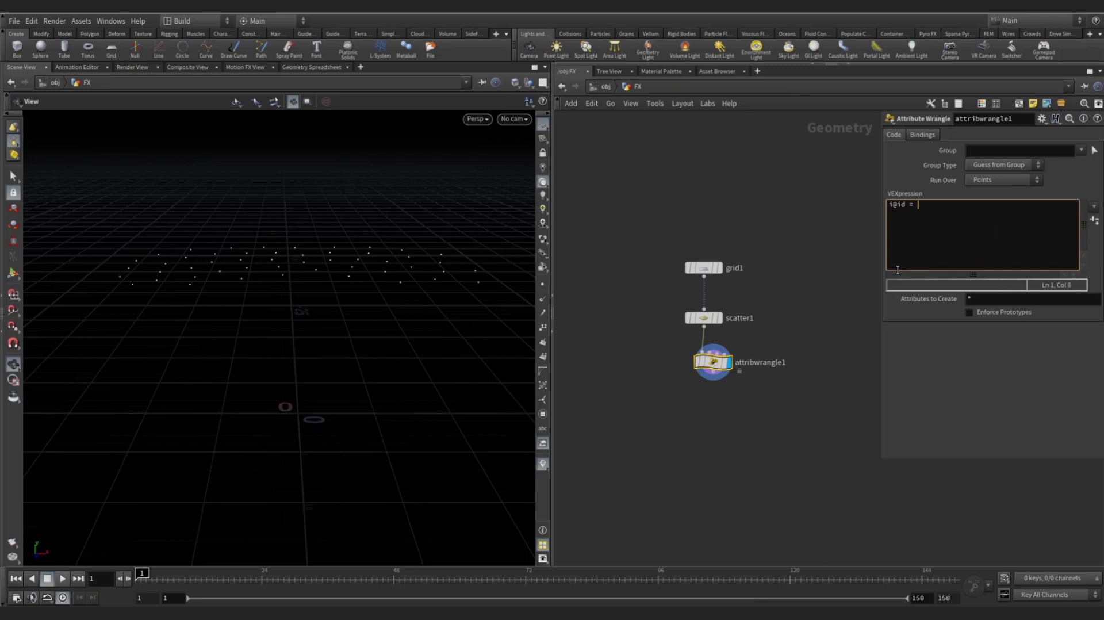
pyautogui.write(' i@ptnum;')
pyautogui.press('Tab')
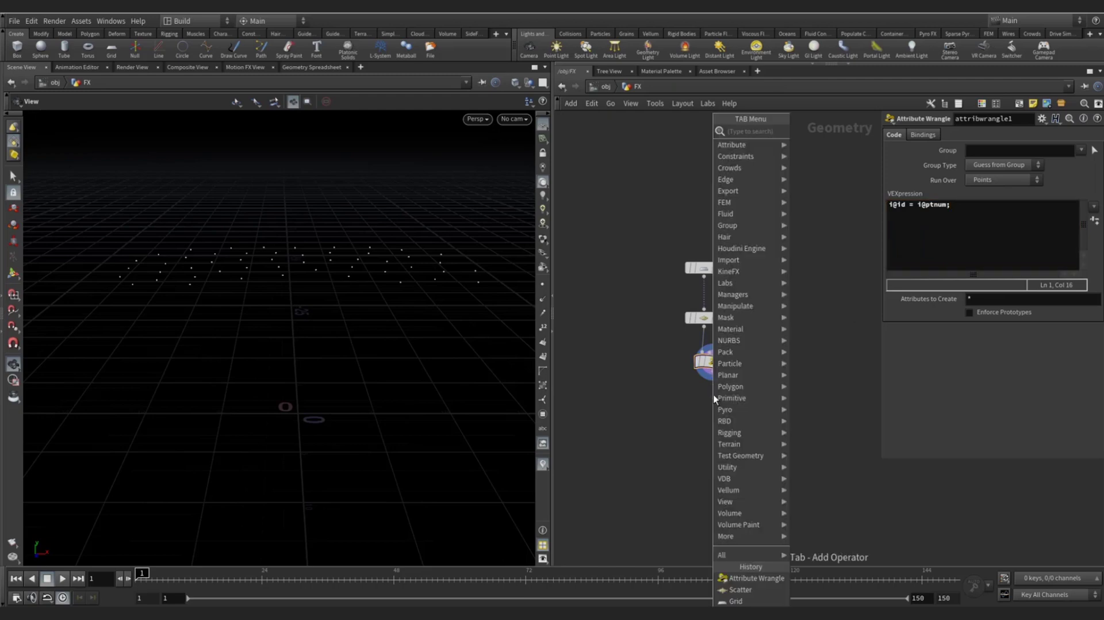
# - Add a POP Network, popnet, below the wrangle and dive inside it
pyautogui.moveTo(715, 399)
pyautogui.write('popn')
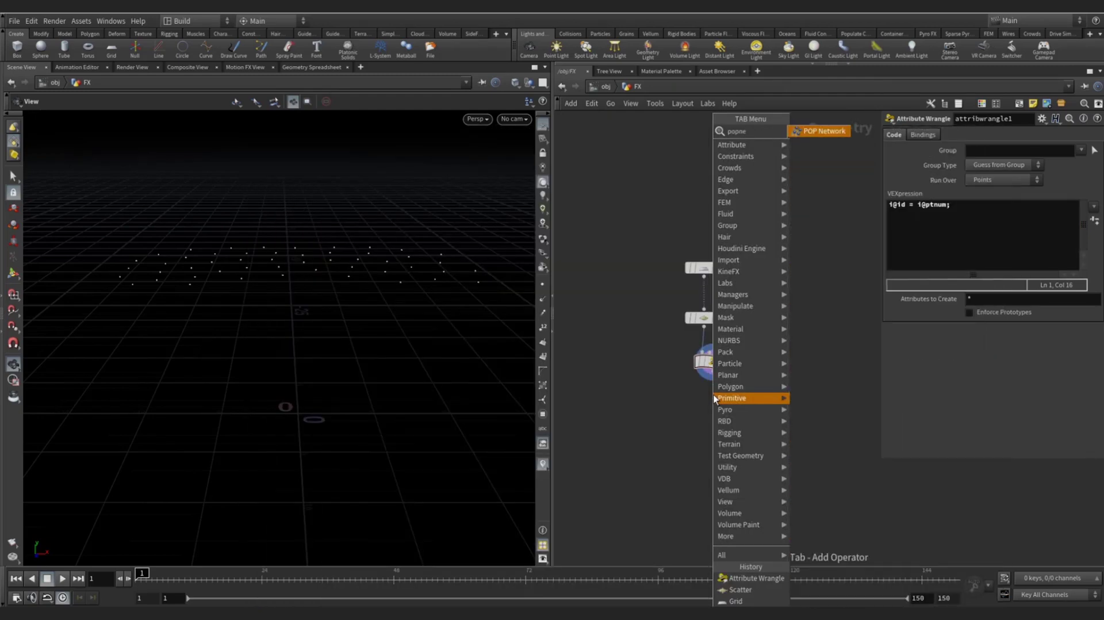
pyautogui.write('e')
pyautogui.press('Return')
pyautogui.click(714, 399)
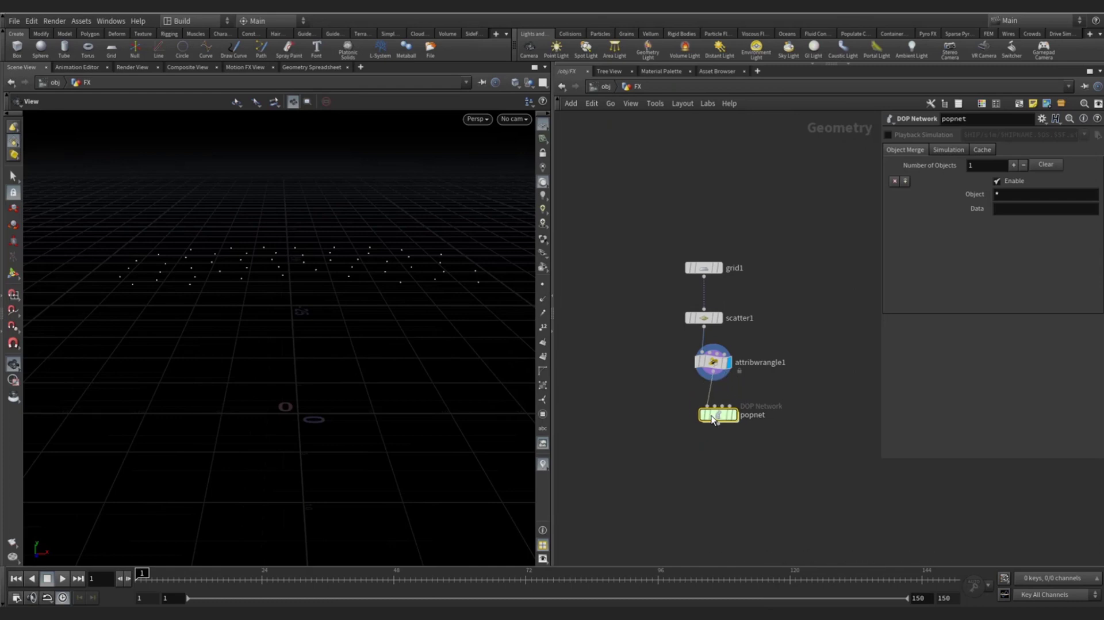
pyautogui.doubleClick(708, 400)
pyautogui.press('h')
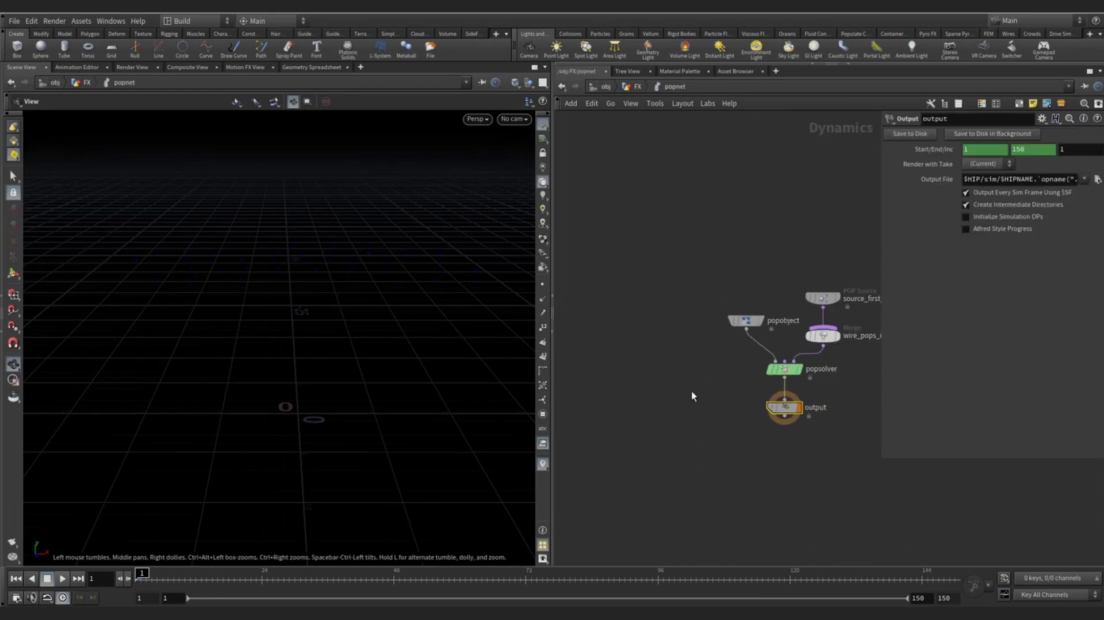
pyautogui.moveTo(755, 304); pyautogui.dragTo(757, 266)
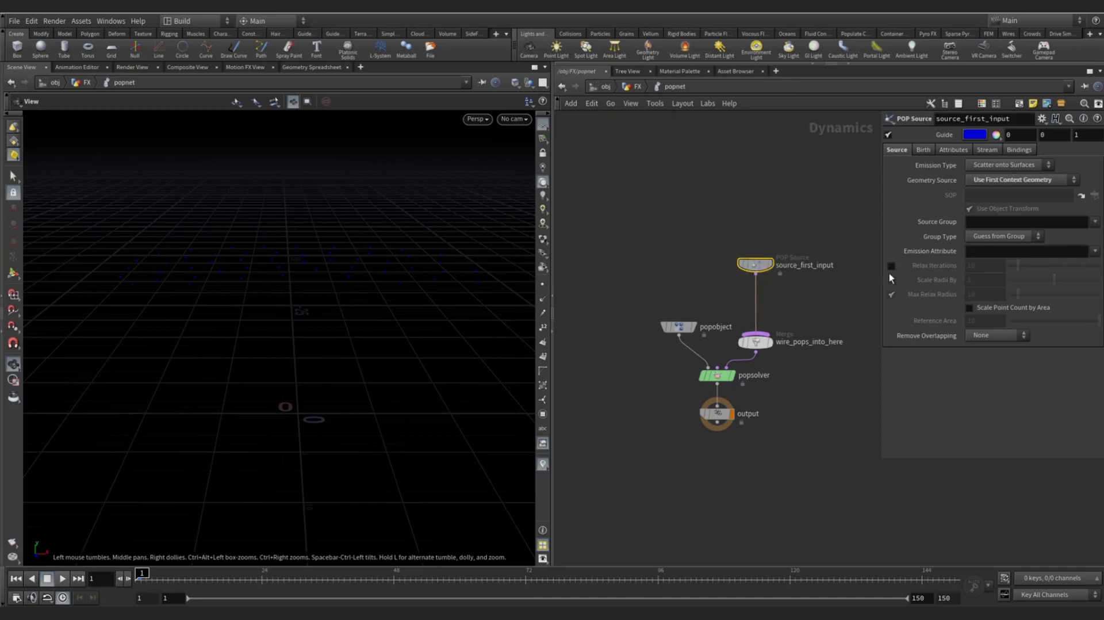
# - Set source_first_input to emit from Points and play the particle simulation
pyautogui.click(1013, 166)
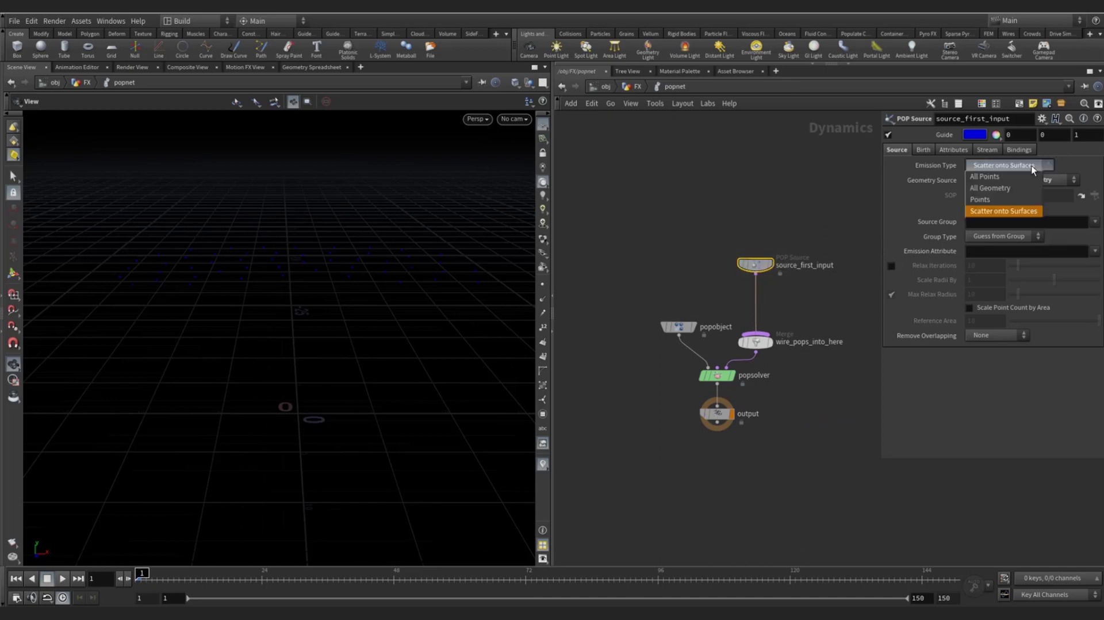
pyautogui.click(999, 201)
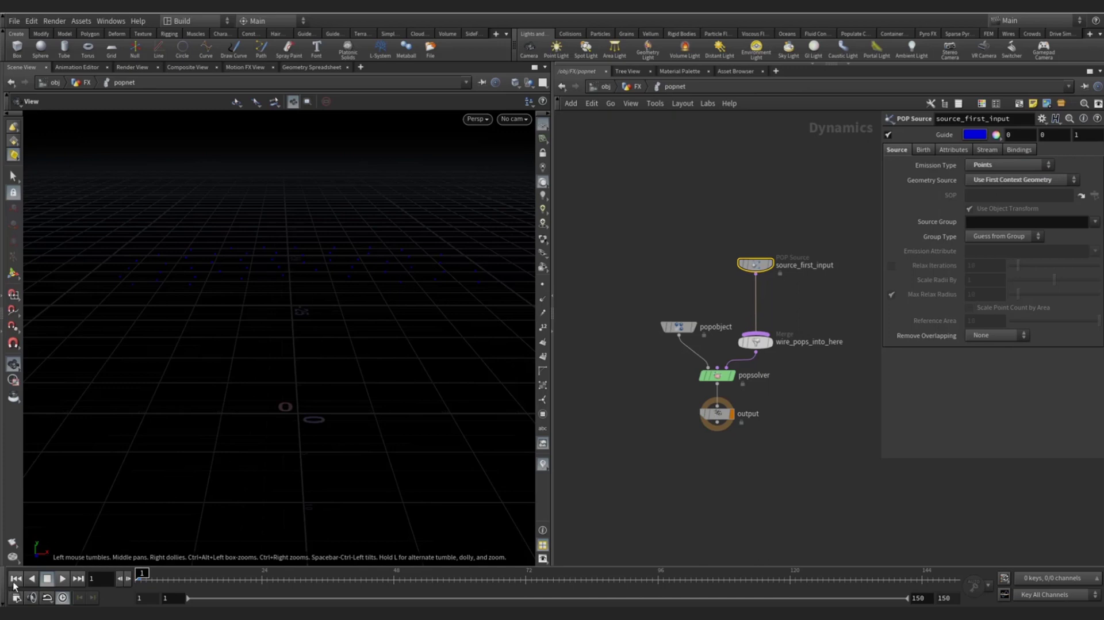
pyautogui.click(64, 579)
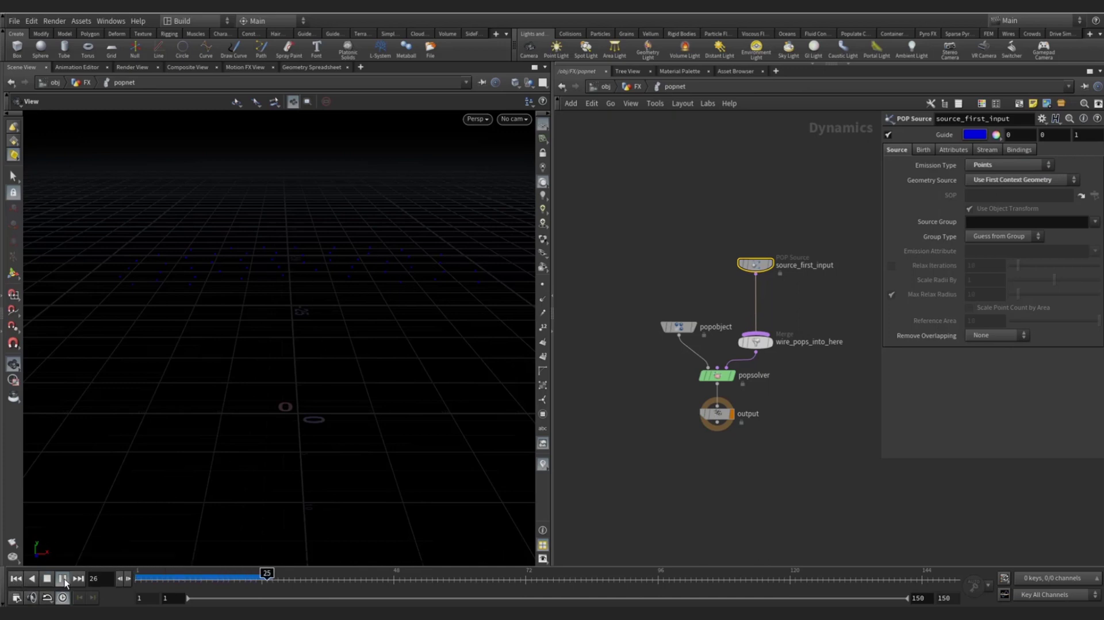
pyautogui.click(63, 580)
pyautogui.moveTo(270, 287)
pyautogui.mouseDown()
pyautogui.moveTo(271, 263)
pyautogui.moveTo(273, 278)
pyautogui.mouseUp()
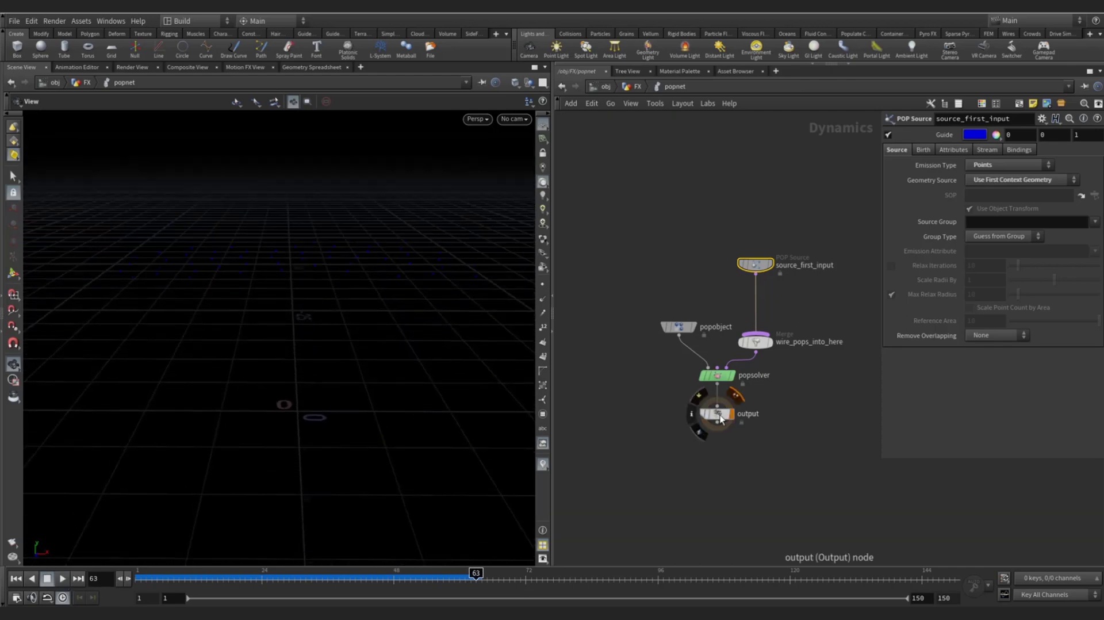
pyautogui.moveTo(717, 413); pyautogui.dragTo(718, 454)
# - Insert a Gravity Force between popsolver and output, then replay the simulation
pyautogui.press('Tab')
pyautogui.moveTo(753, 423)
pyautogui.press('Right')
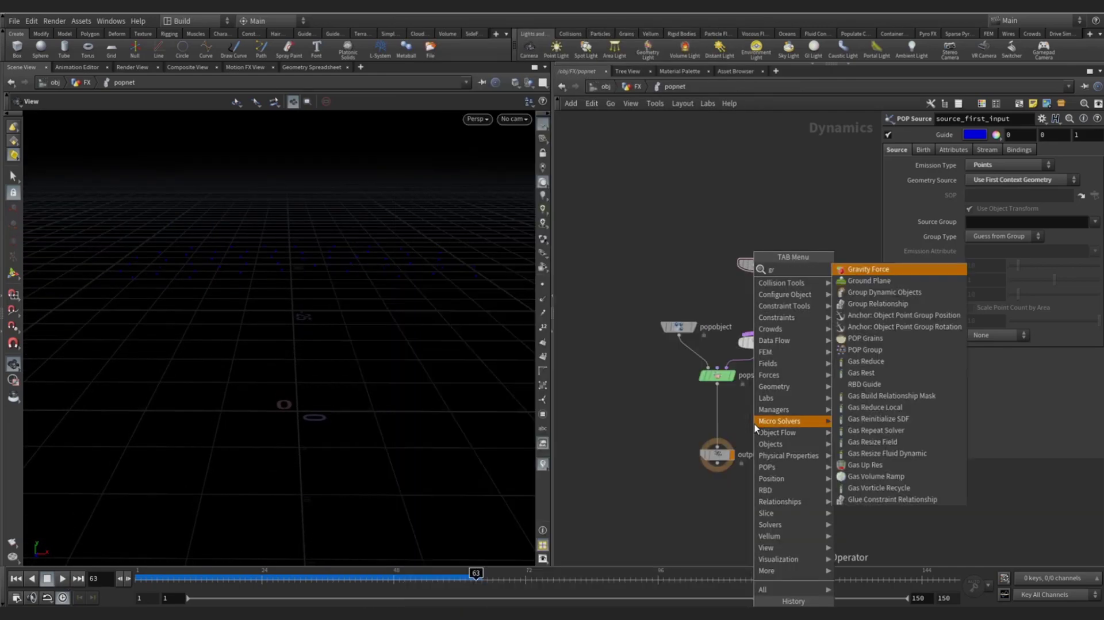
pyautogui.press('Return')
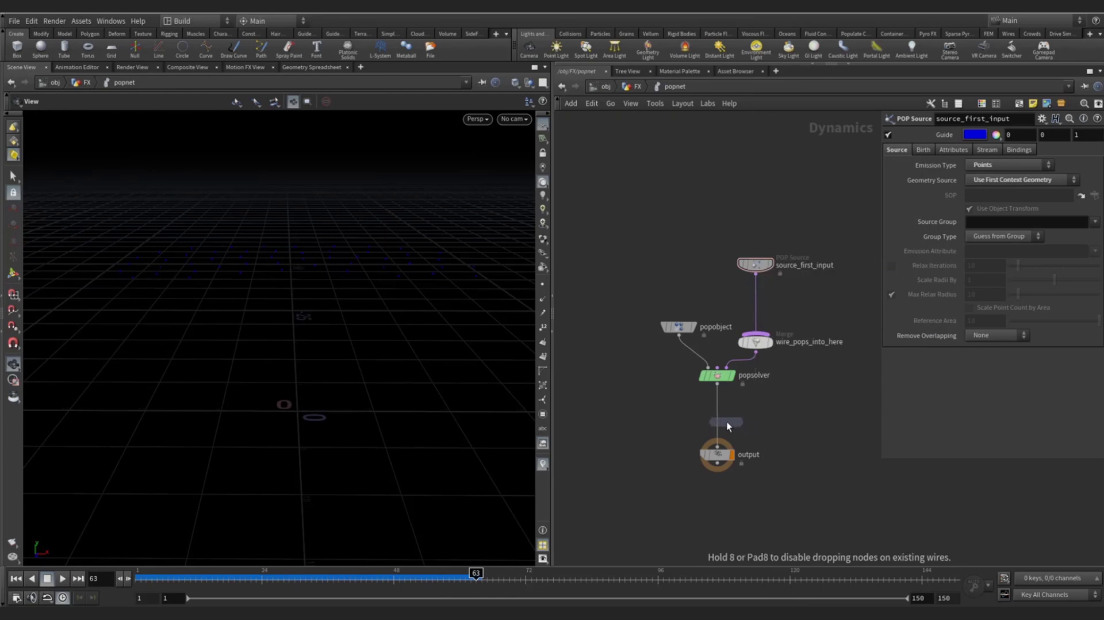
pyautogui.click(720, 419)
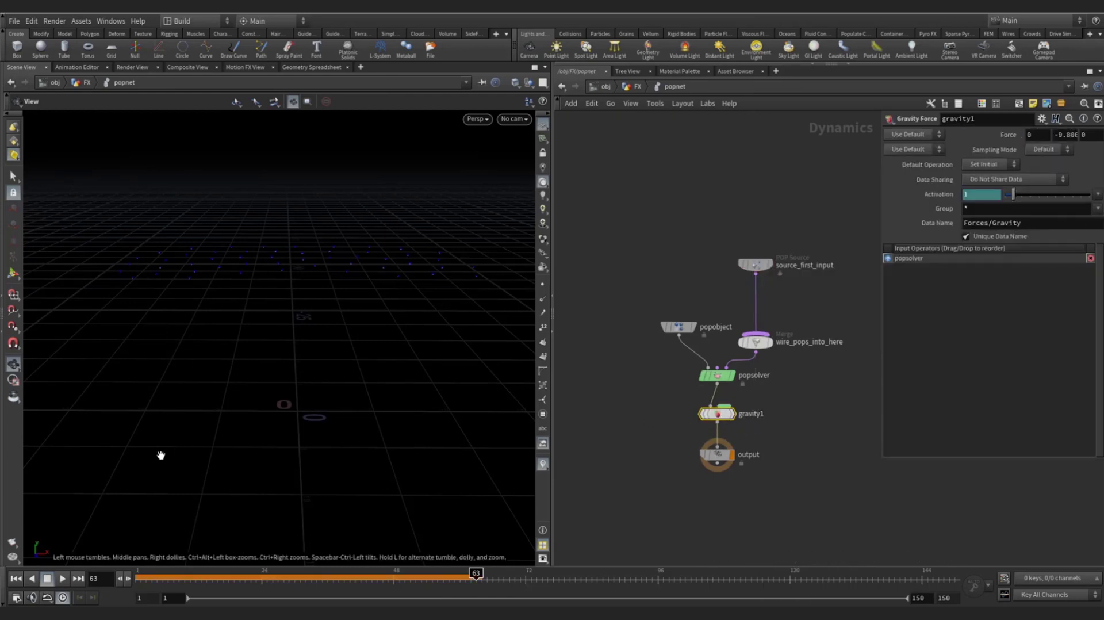
pyautogui.click(16, 579)
pyautogui.click(62, 579)
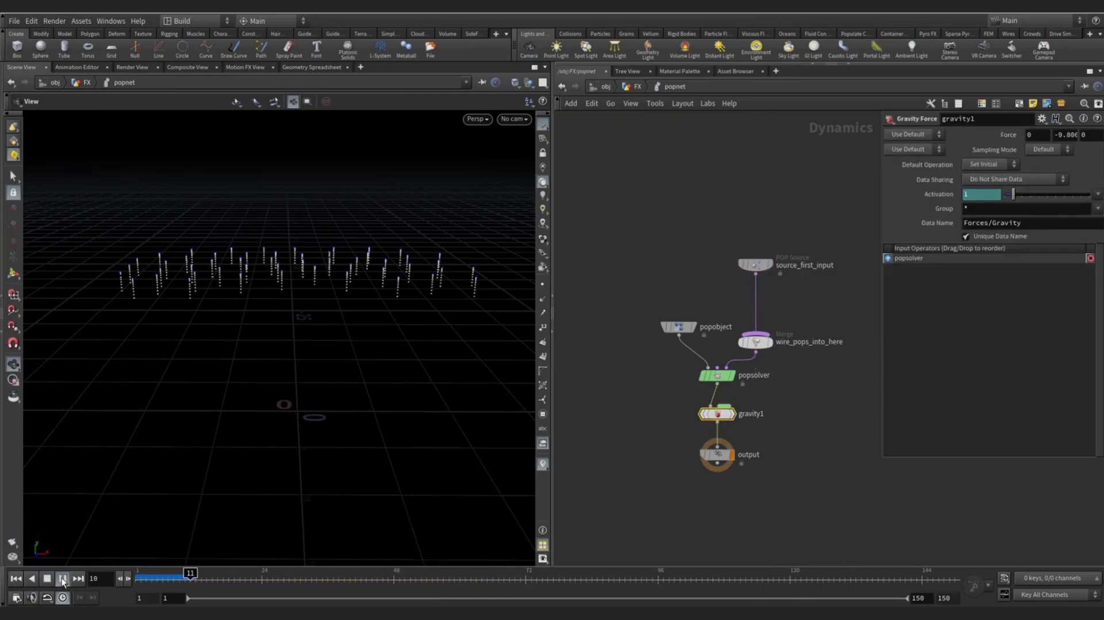
pyautogui.moveTo(265, 334)
pyautogui.mouseDown()
pyautogui.moveTo(121, 341)
pyautogui.moveTo(264, 342)
pyautogui.moveTo(197, 342)
pyautogui.moveTo(250, 343)
pyautogui.moveTo(189, 320)
pyautogui.moveTo(310, 330)
pyautogui.moveTo(284, 331)
pyautogui.mouseUp()
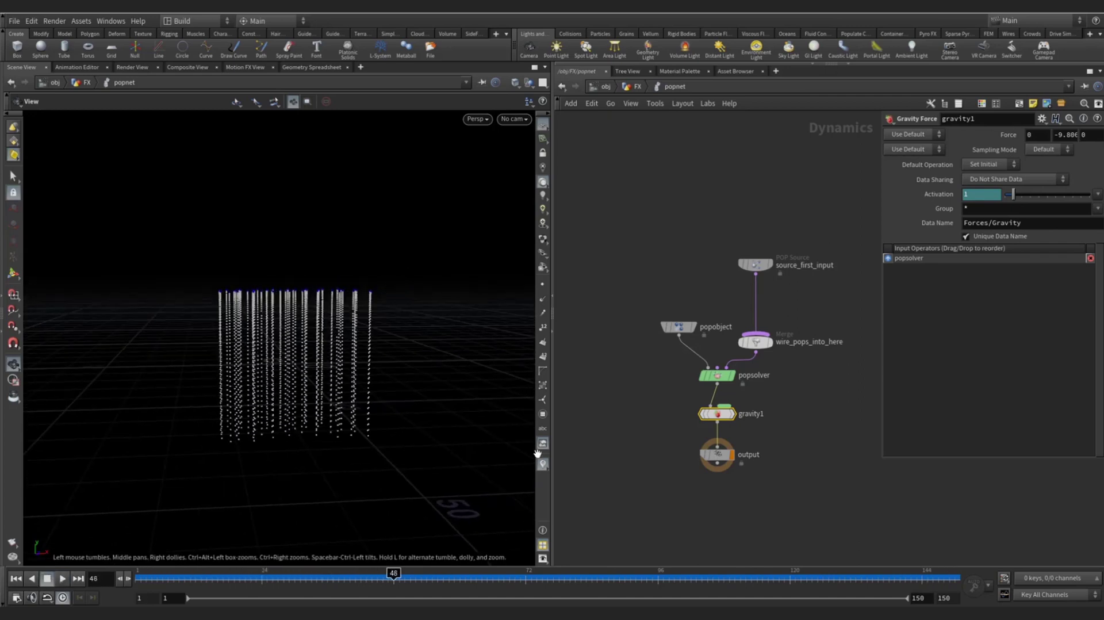
# - Set source_first_input's Const. Birth Rate to 50
pyautogui.click(753, 267)
pyautogui.click(923, 150)
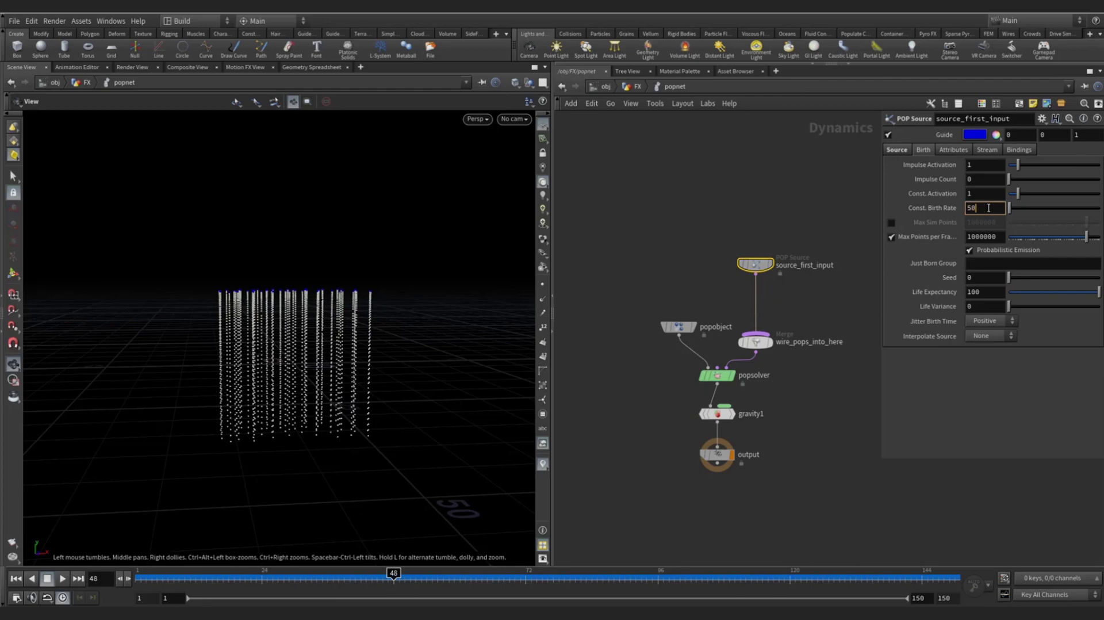
pyautogui.press('Return')
# - Set the POP Source's Life Expectancy to 5
pyautogui.click(983, 294)
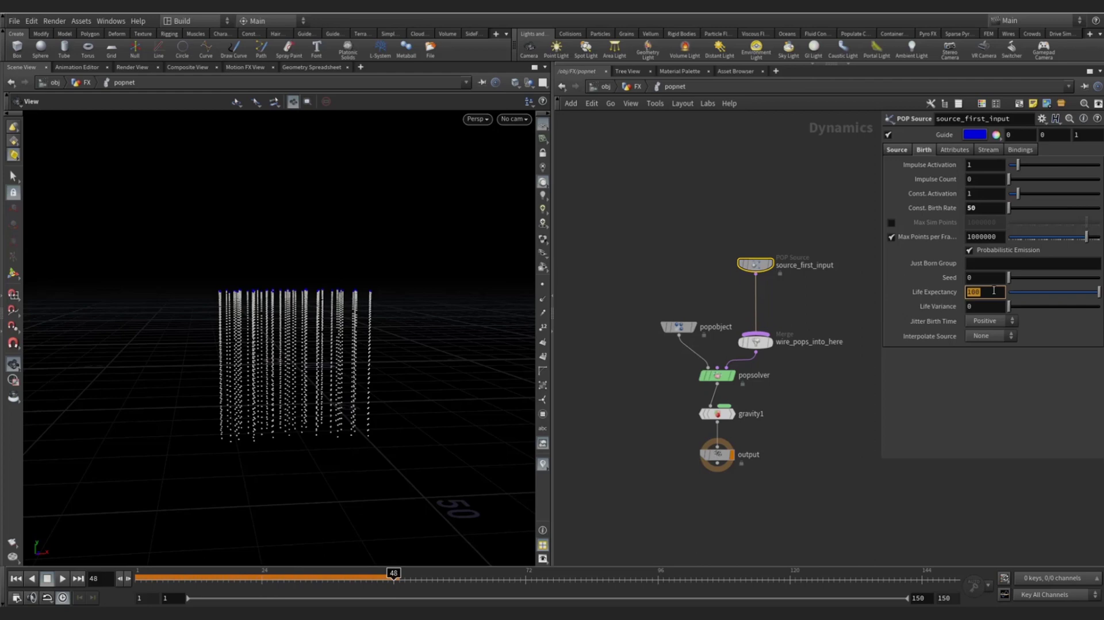
pyautogui.write('5')
pyautogui.press('Return')
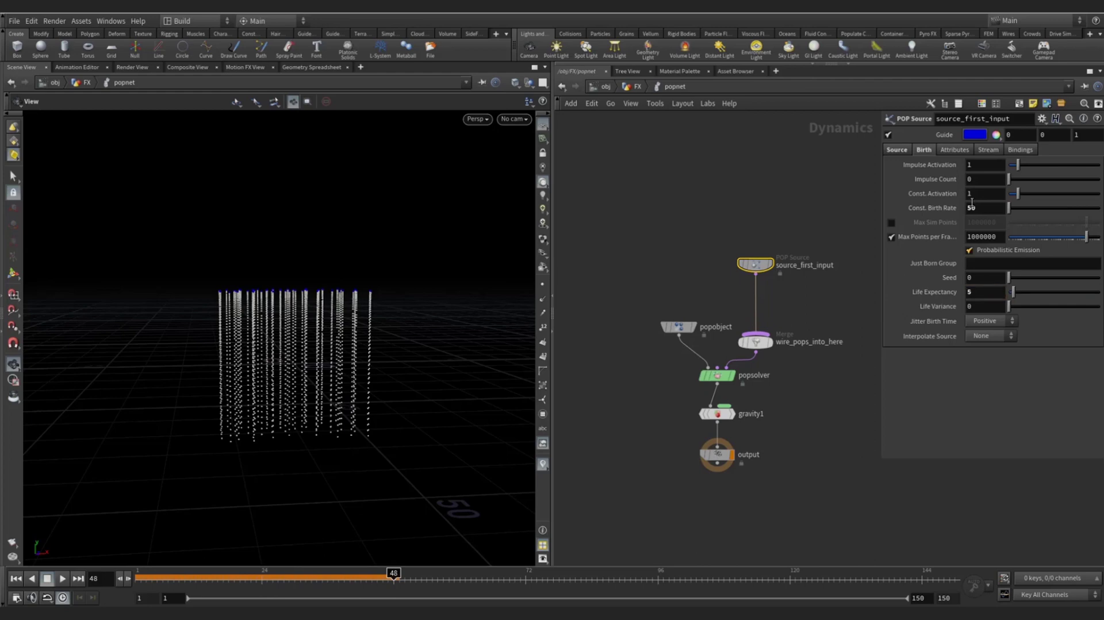
pyautogui.click(954, 150)
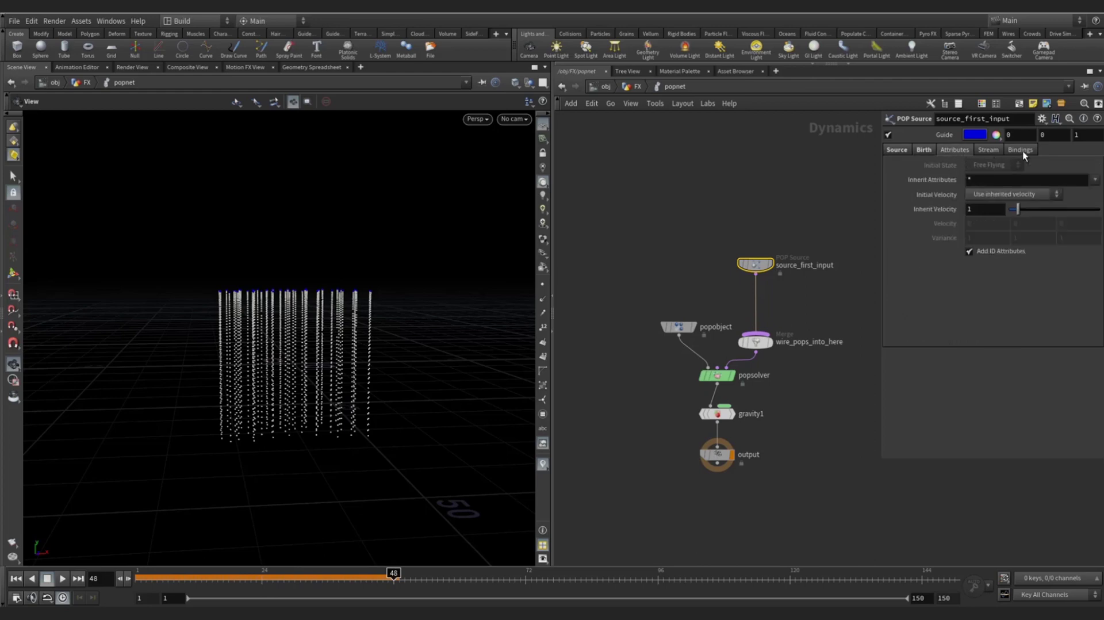
pyautogui.click(1020, 151)
pyautogui.click(955, 150)
pyautogui.click(923, 149)
pyautogui.click(896, 151)
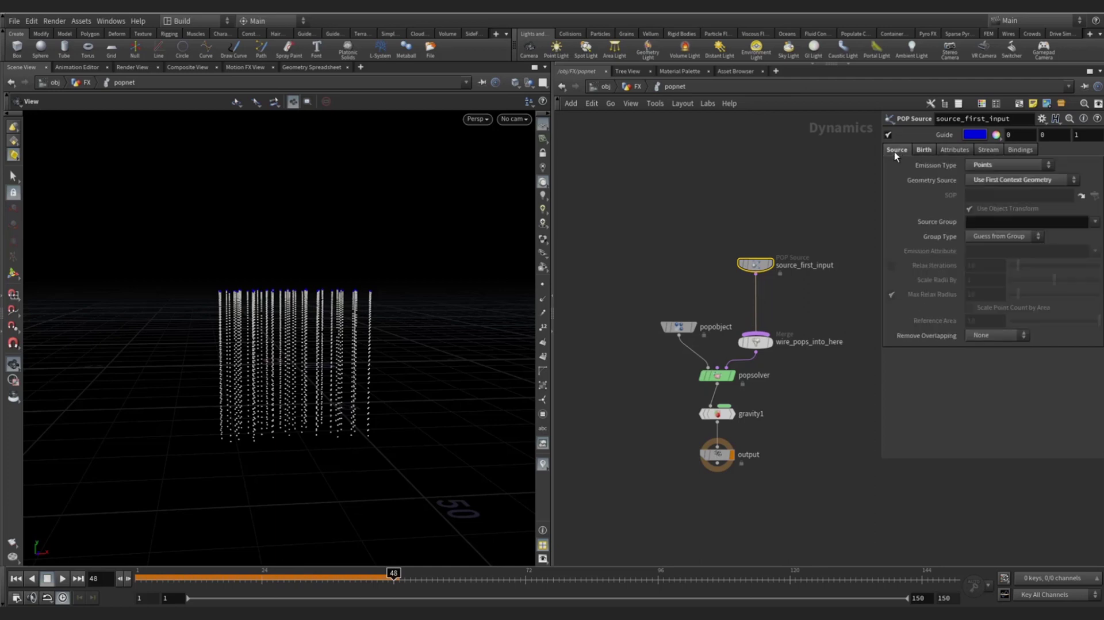
# - Select the output node, rewind to frame 1, and replay the simulation
pyautogui.click(717, 455)
pyautogui.click(16, 578)
pyautogui.click(63, 578)
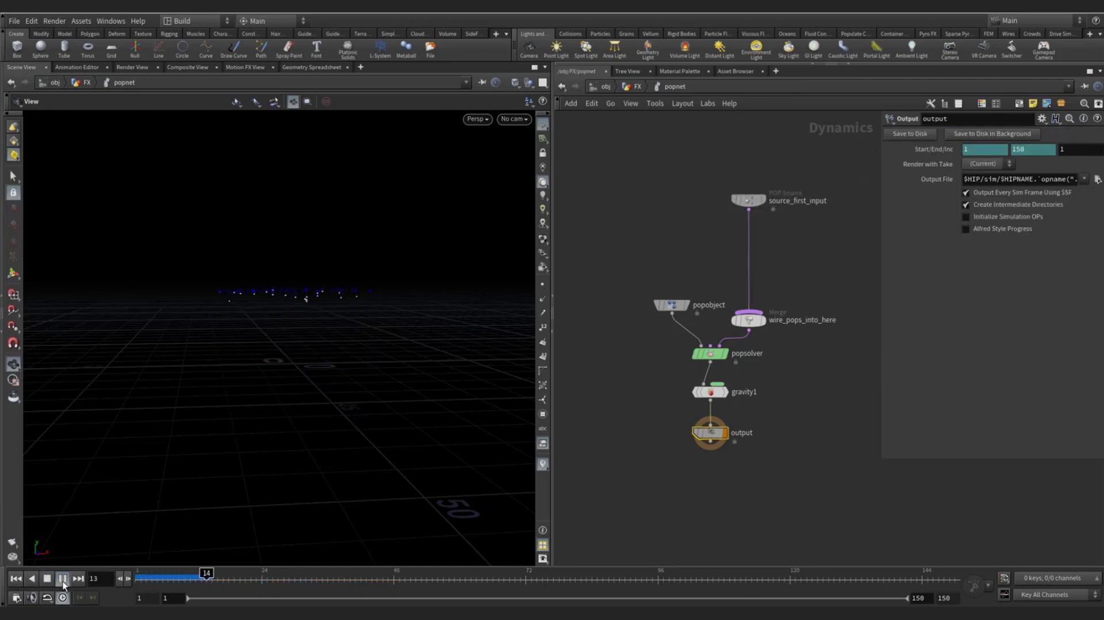
# - Frame the falling particles and create a new camera, cam1, locked to the view
pyautogui.scroll(5, 313, 320)
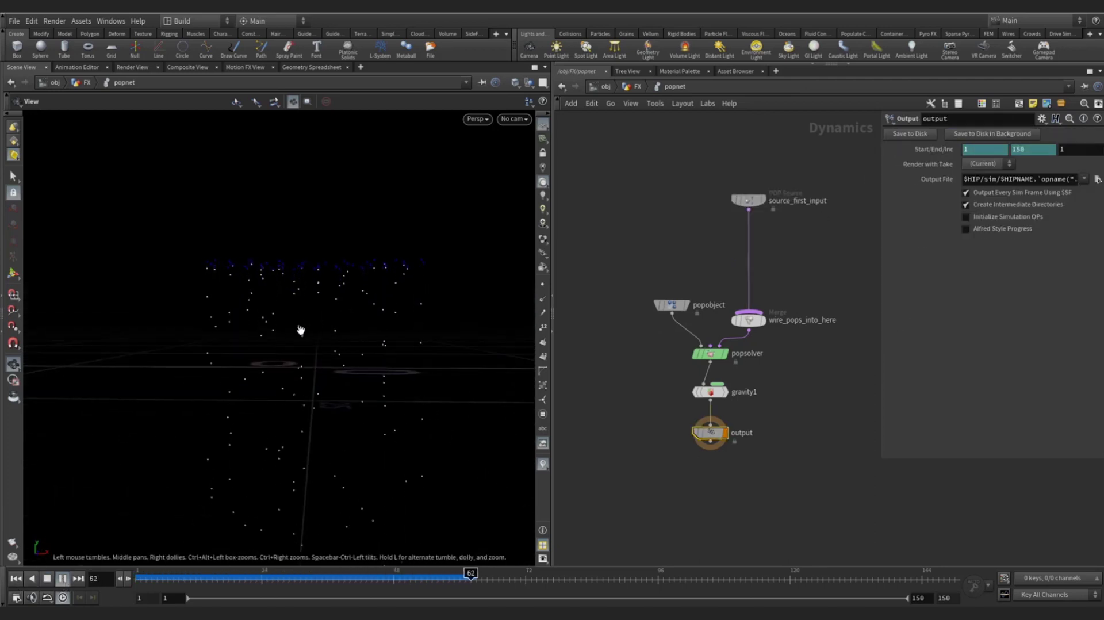
pyautogui.moveTo(297, 325); pyautogui.dragTo(377, 297)
pyautogui.moveTo(376, 297); pyautogui.dragTo(363, 315, button='middle')
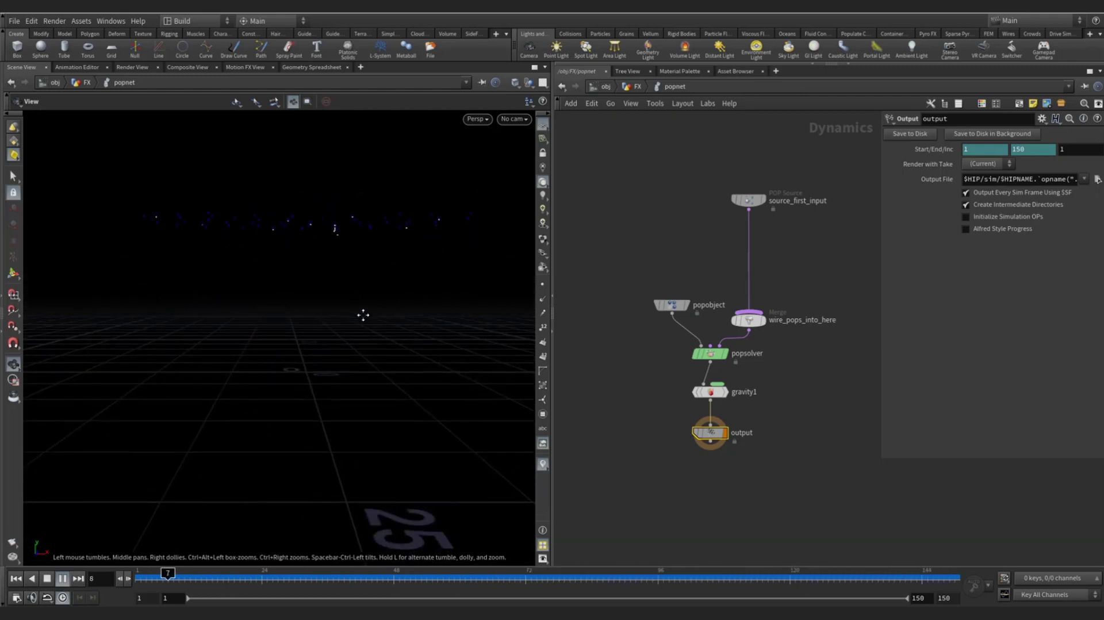
pyautogui.scroll(5, 397, 274)
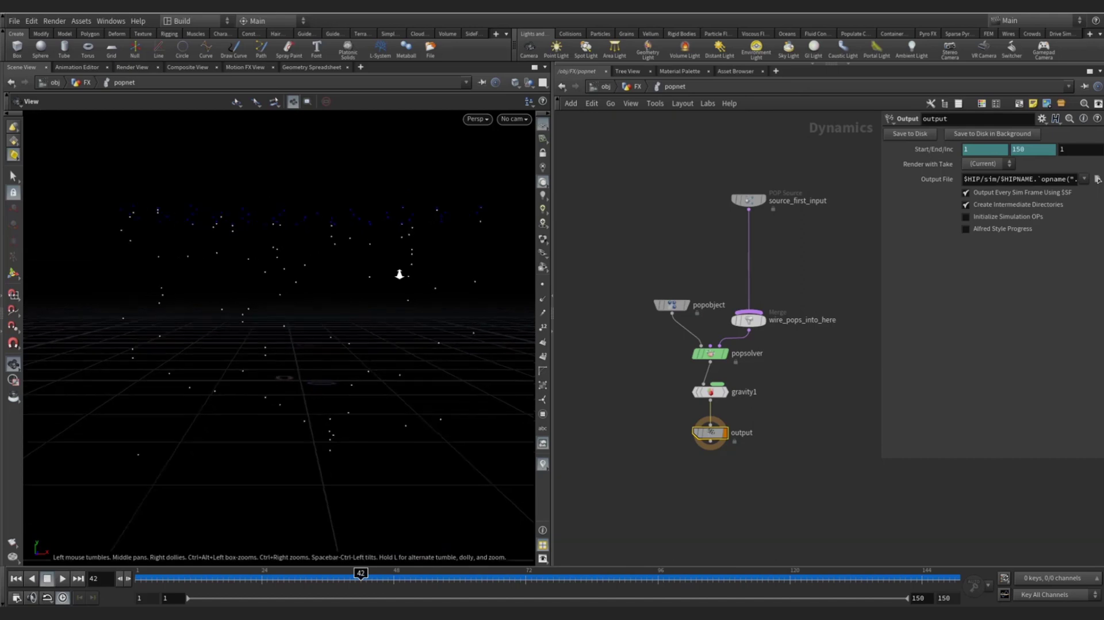
pyautogui.moveTo(391, 280); pyautogui.dragTo(457, 168)
pyautogui.click(516, 122)
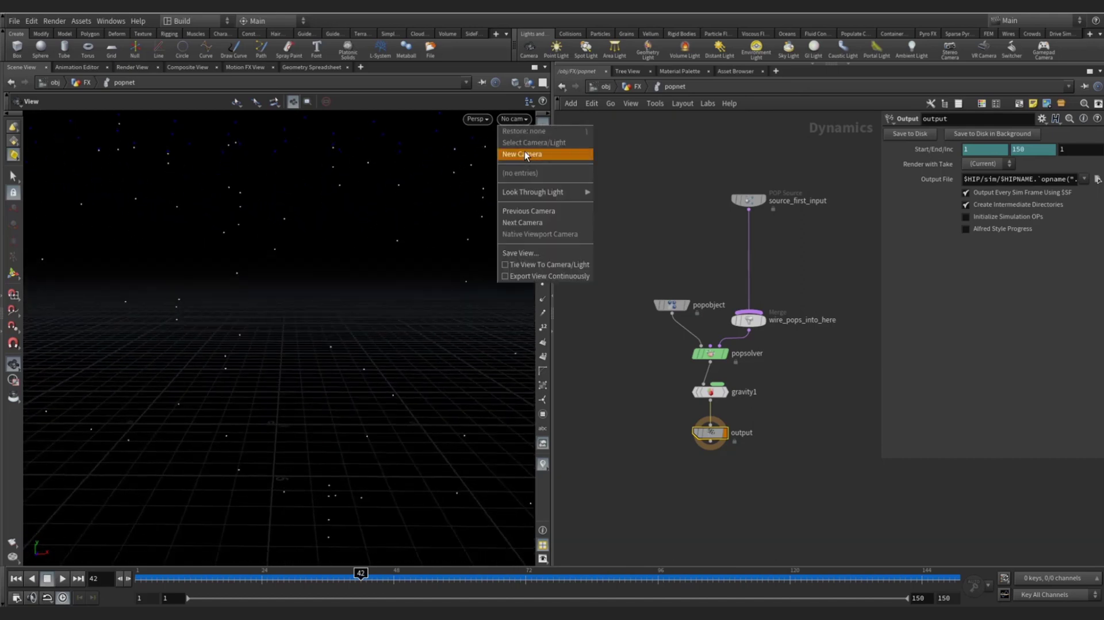
pyautogui.click(525, 150)
pyautogui.click(542, 153)
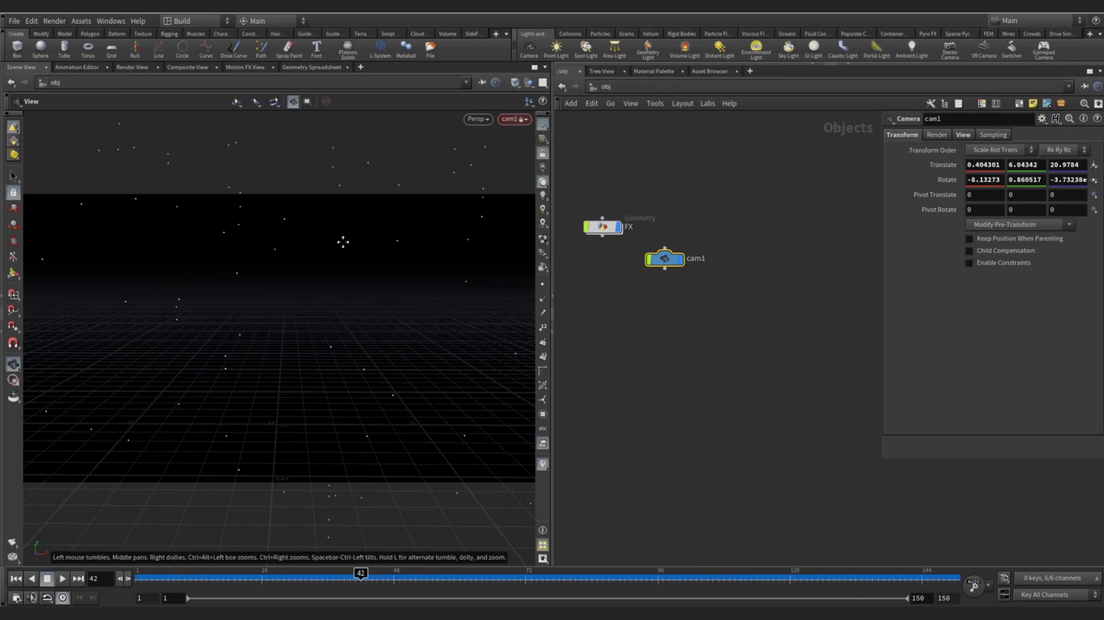
pyautogui.moveTo(341, 241)
pyautogui.mouseDown()
pyautogui.moveTo(352, 394)
pyautogui.moveTo(361, 245)
pyautogui.mouseUp()
pyautogui.moveTo(362, 245); pyautogui.dragTo(356, 219, button='middle')
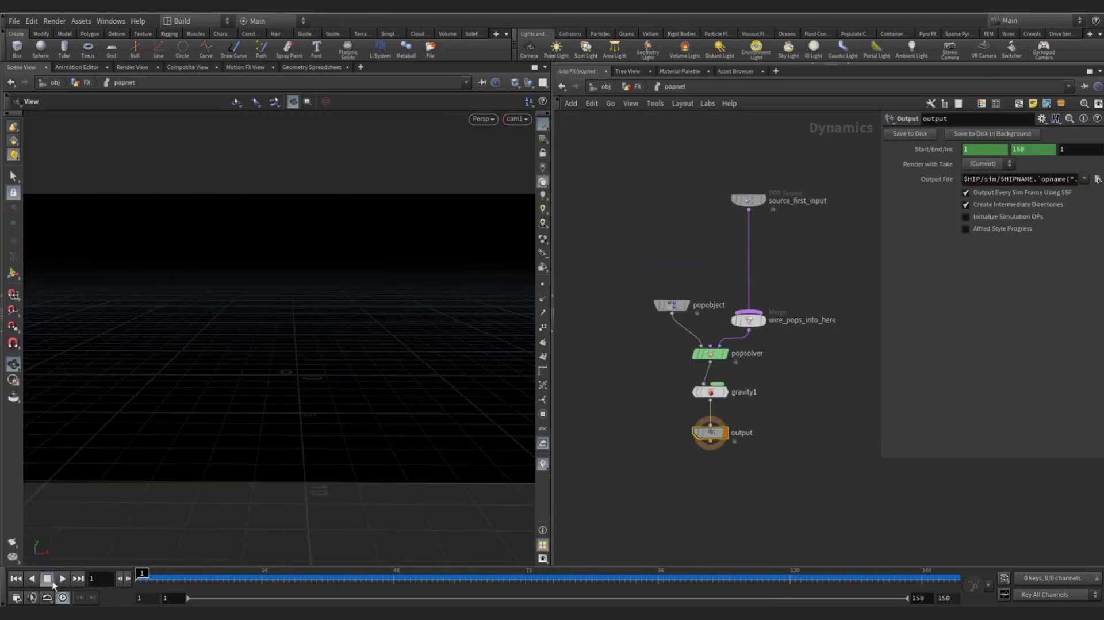
# - Play the simulation through cam1, scrub to a later frame, and select popobject
pyautogui.click(62, 578)
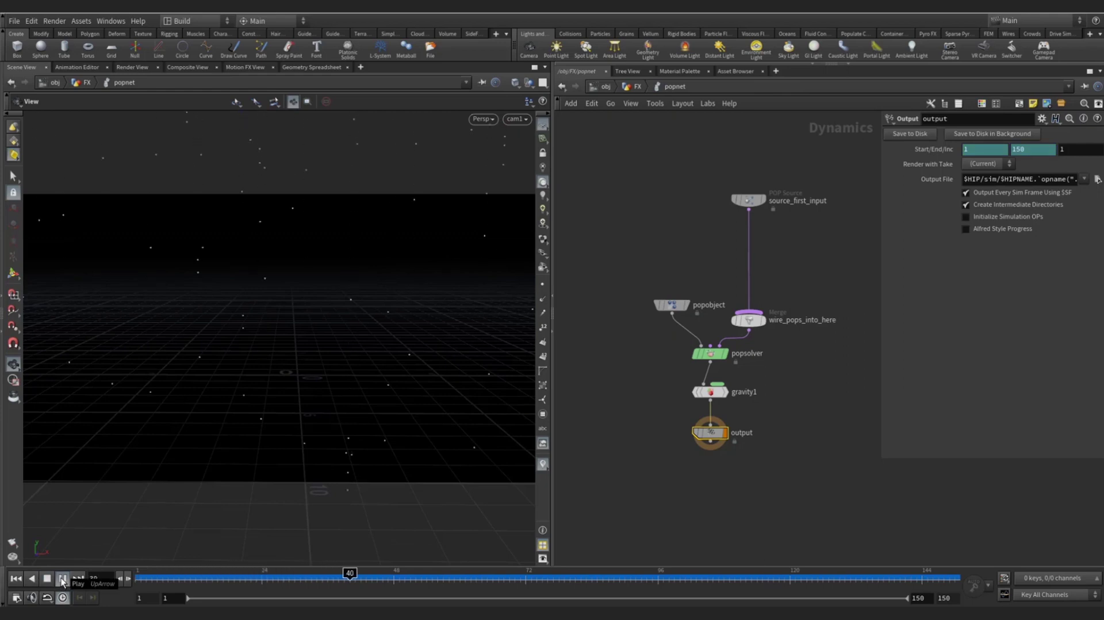
pyautogui.click(47, 580)
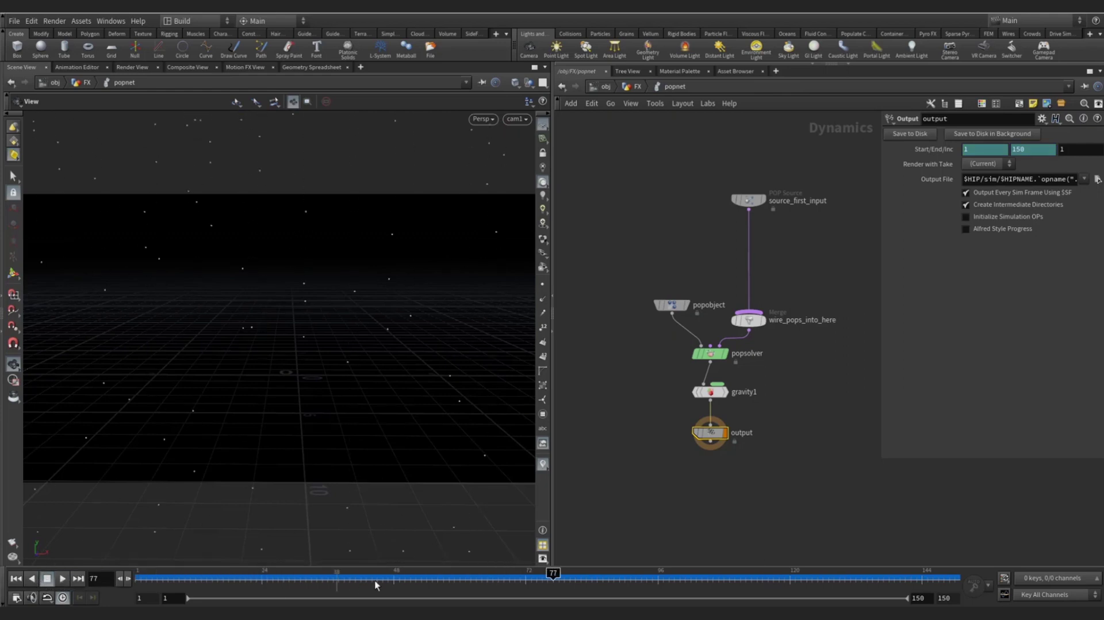
pyautogui.moveTo(151, 587); pyautogui.dragTo(756, 571)
pyautogui.scroll(-3, 751, 260)
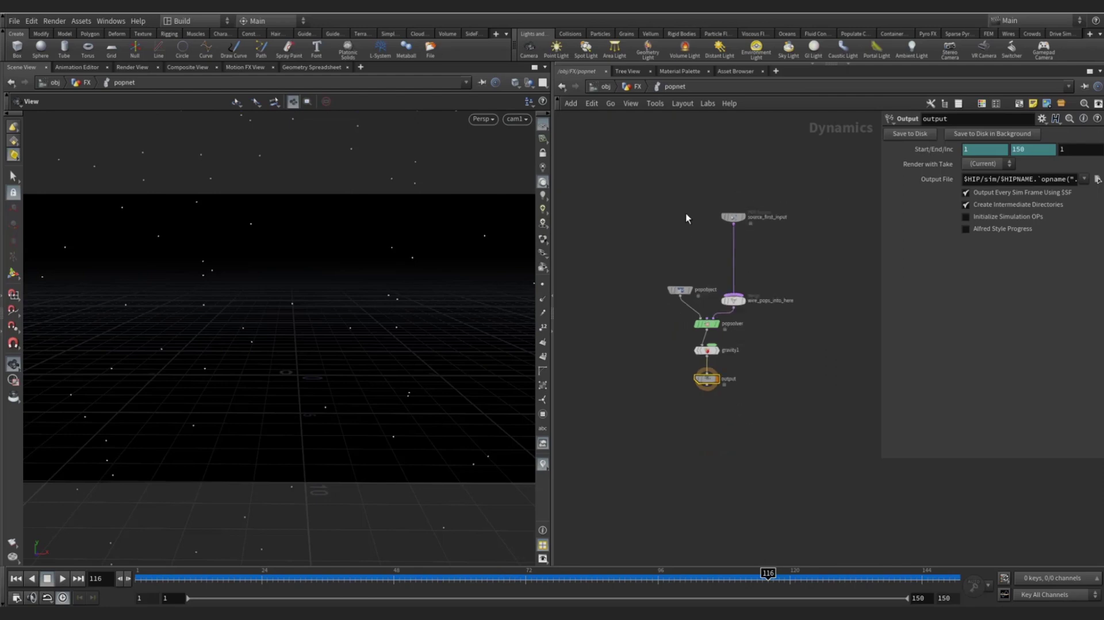
pyautogui.moveTo(685, 212); pyautogui.dragTo(724, 195, button='middle')
pyautogui.click(708, 230)
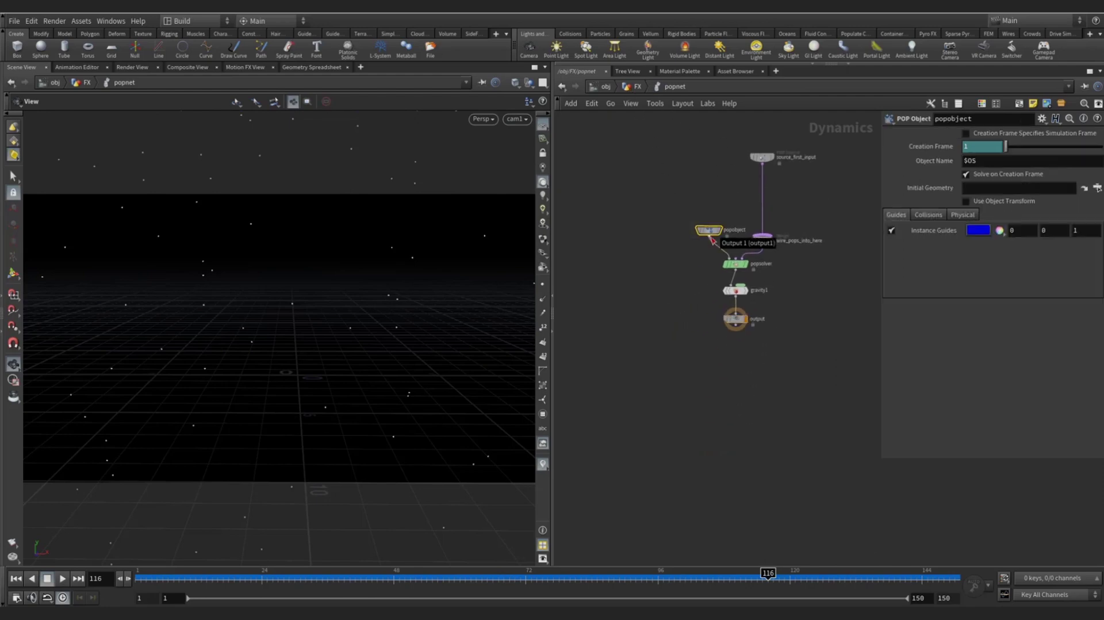
# - Back in FX, add a Dop Import node, dopimport1, below popnet
pyautogui.press('u')
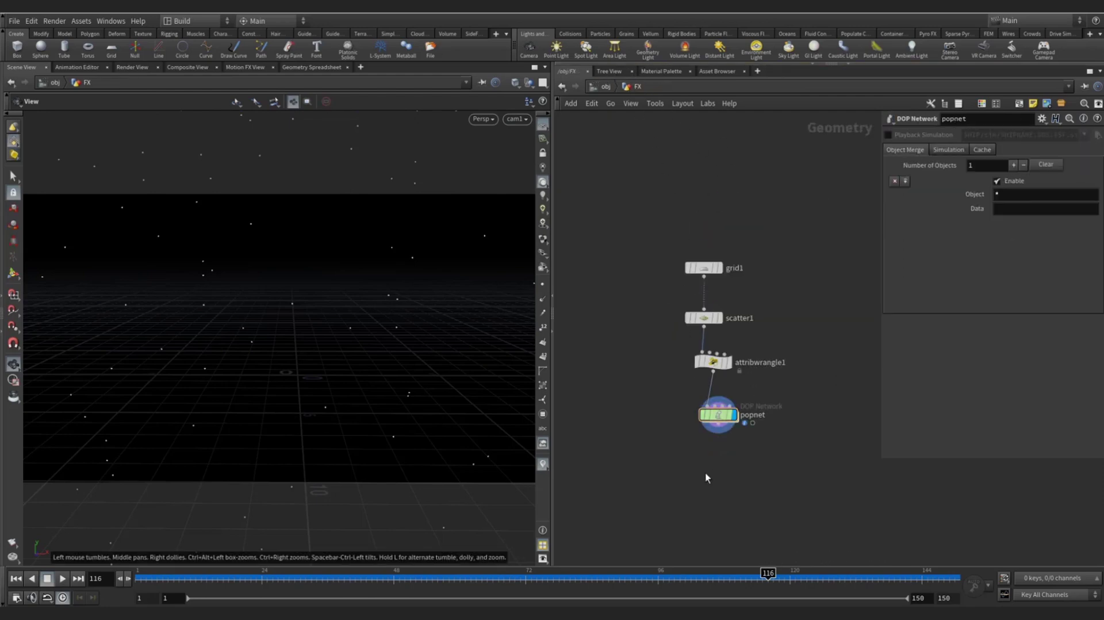
pyautogui.press('Tab')
pyautogui.moveTo(717, 467)
pyautogui.write('dp')
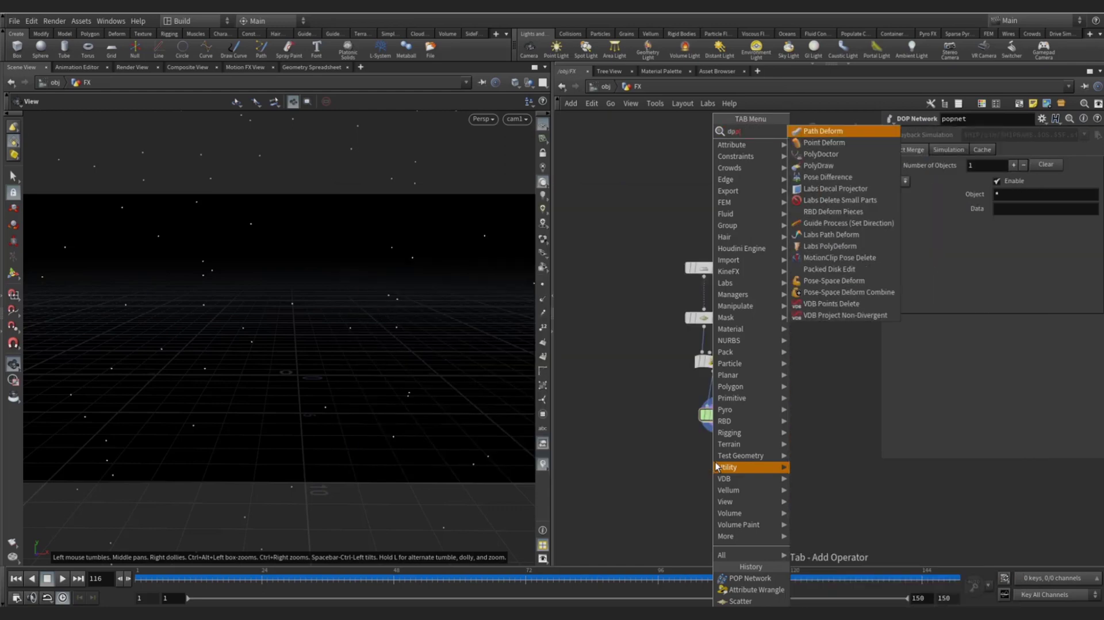
pyautogui.press('BackSpace')
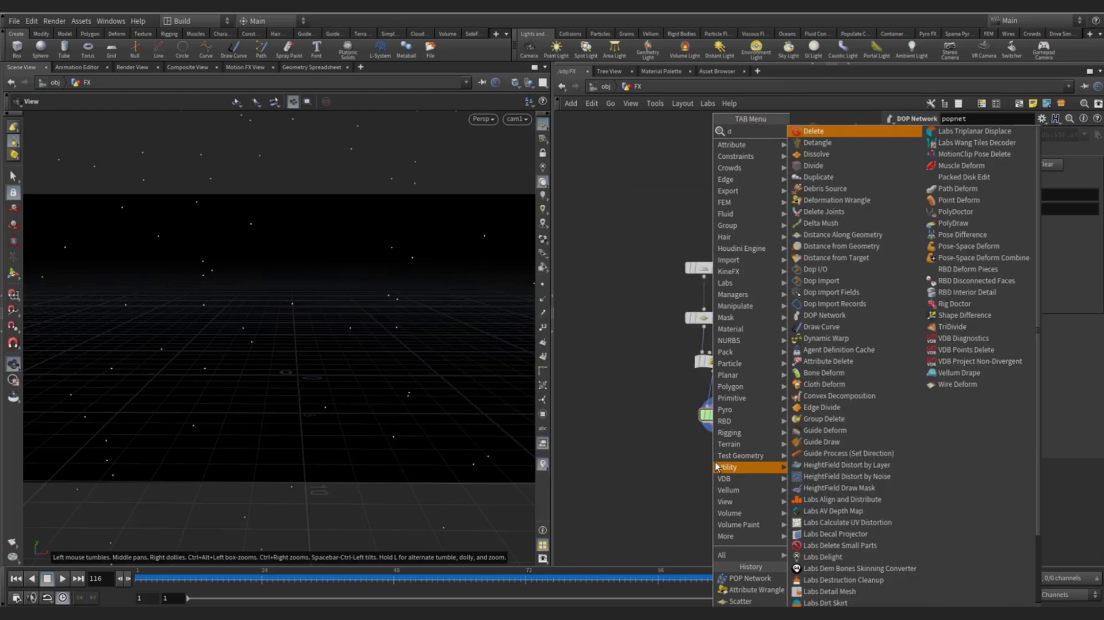
pyautogui.write('op')
pyautogui.press('Return')
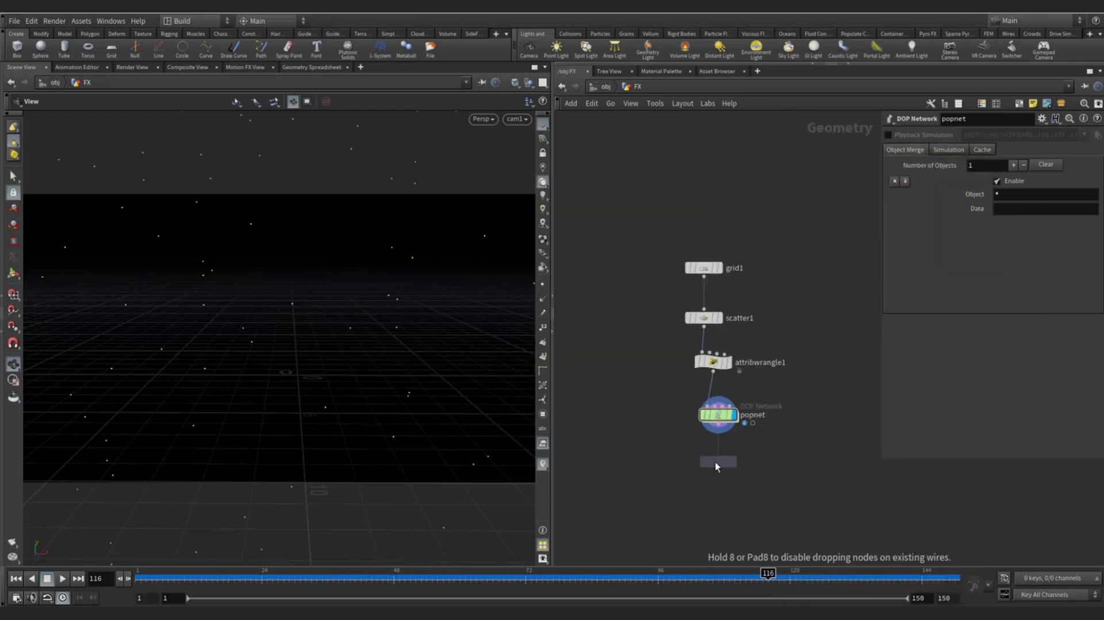
pyautogui.click(717, 466)
pyautogui.moveTo(664, 440); pyautogui.dragTo(592, 386, button='middle')
pyautogui.moveTo(591, 387); pyautogui.dragTo(725, 452)
# - Set dopimport1's DOP Network path to ../popnet
pyautogui.click(983, 137)
pyautogui.write('/obj/FX/popnet/popobject')
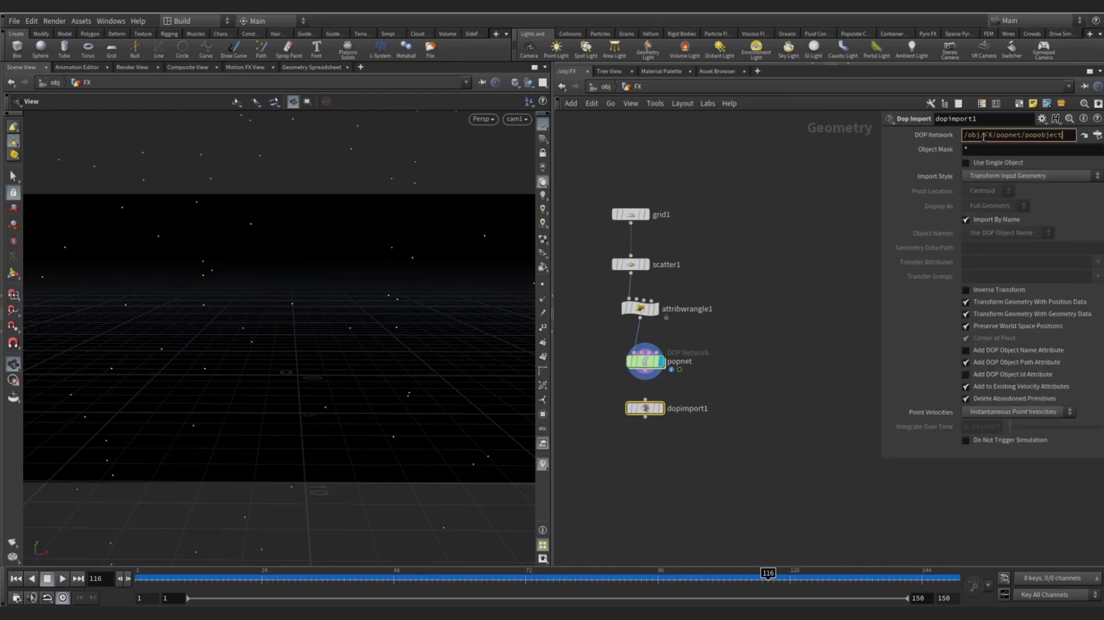
pyautogui.press('Return')
pyautogui.moveTo(1023, 134); pyautogui.dragTo(1067, 135)
pyautogui.press('BackSpace')
pyautogui.press('BackSpace')
pyautogui.press('Return')
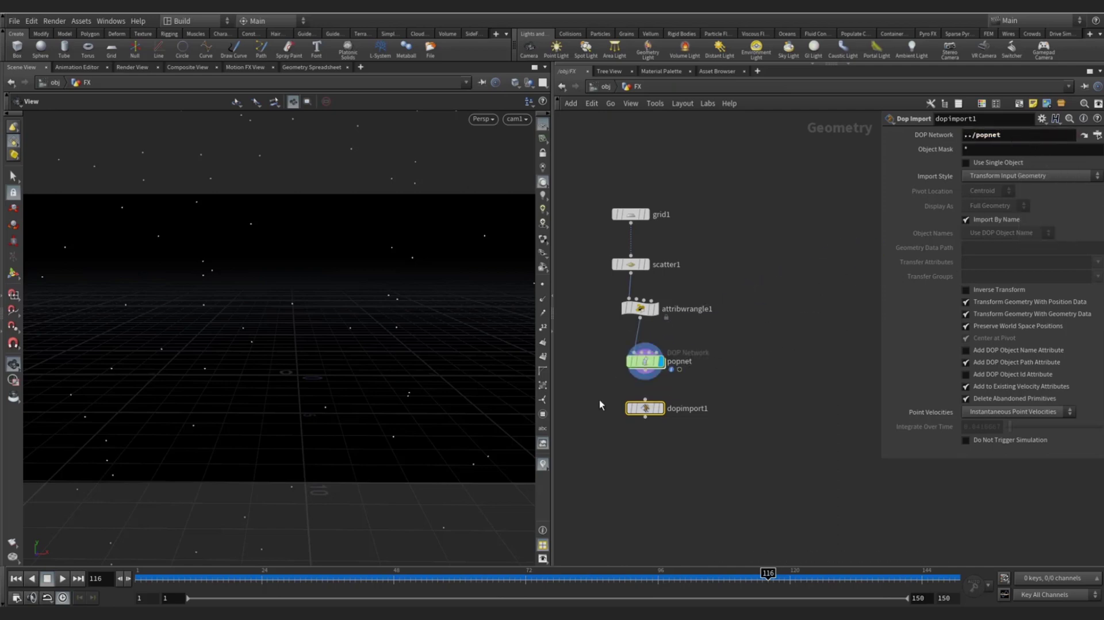
# - Set Object Mask to pop* and Import Style to Fetch Geometry from DOP Network, then display it
pyautogui.click(1000, 150)
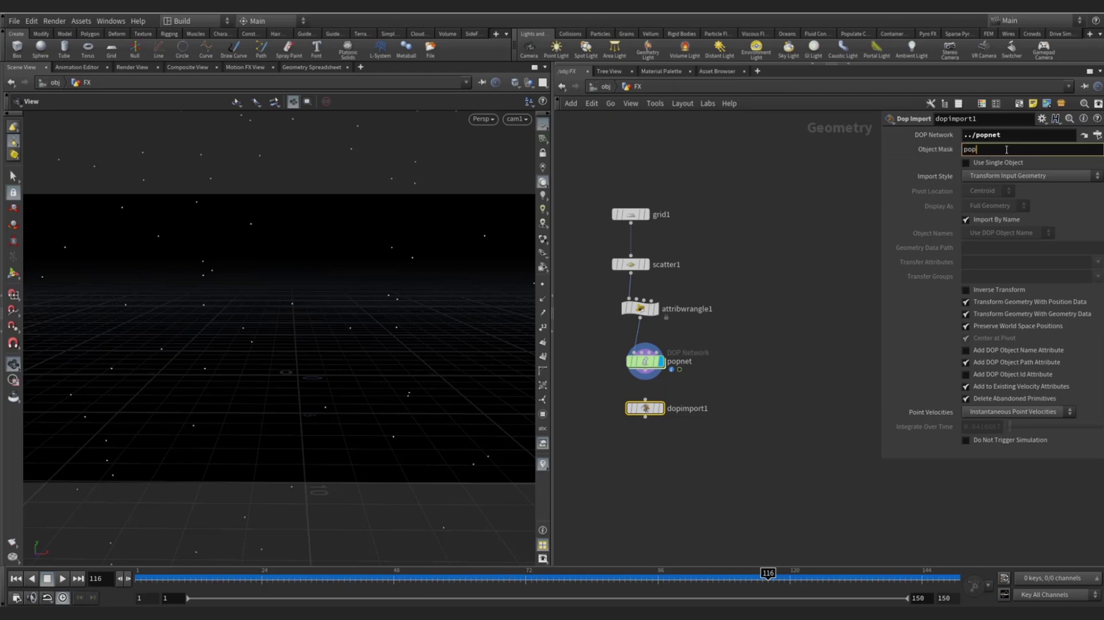
pyautogui.write('pop*')
pyautogui.press('Return')
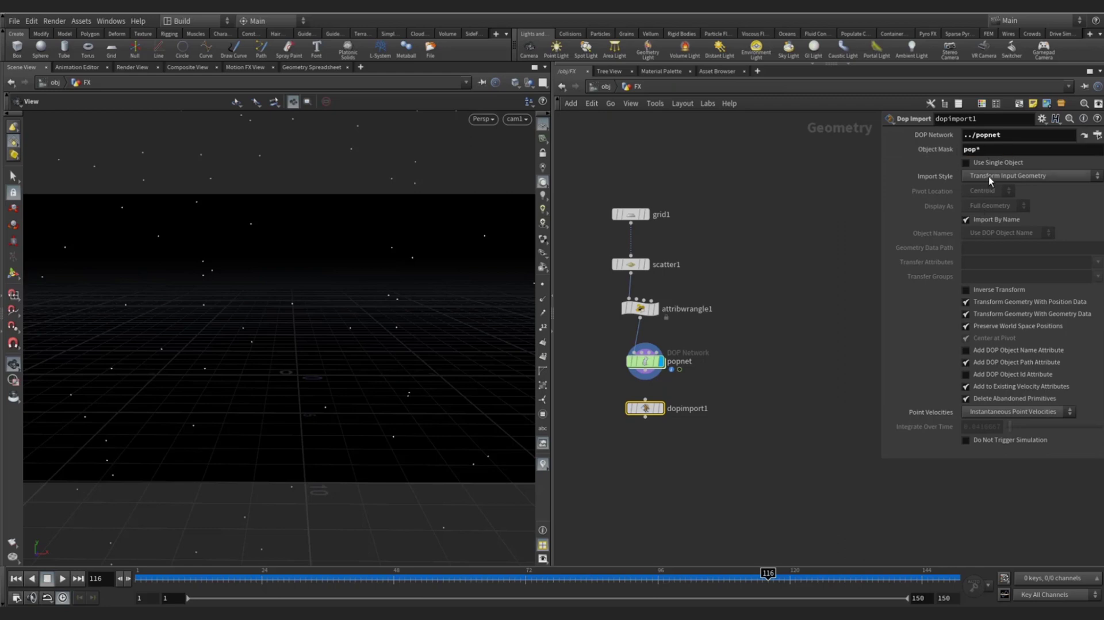
pyautogui.click(989, 176)
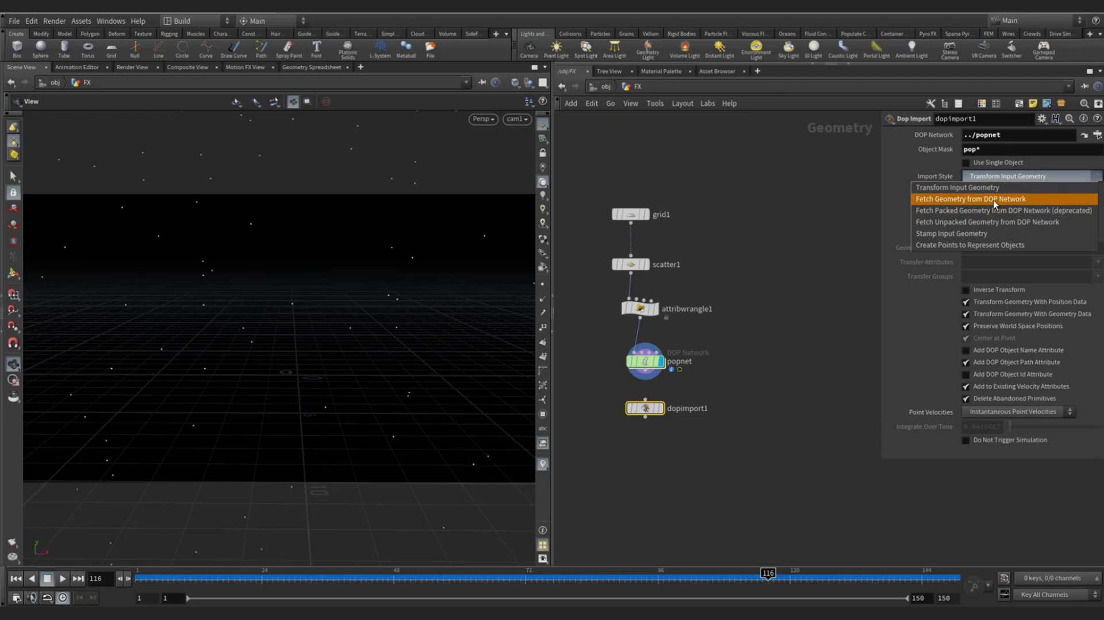
pyautogui.click(994, 200)
pyautogui.press('r')
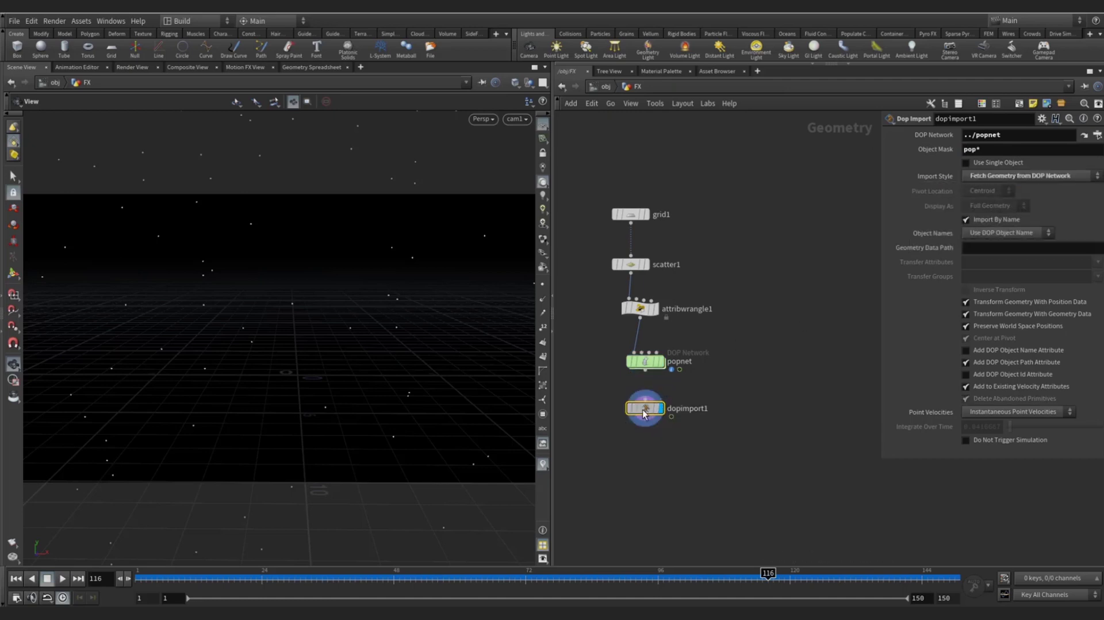
pyautogui.moveTo(148, 574); pyautogui.dragTo(464, 574)
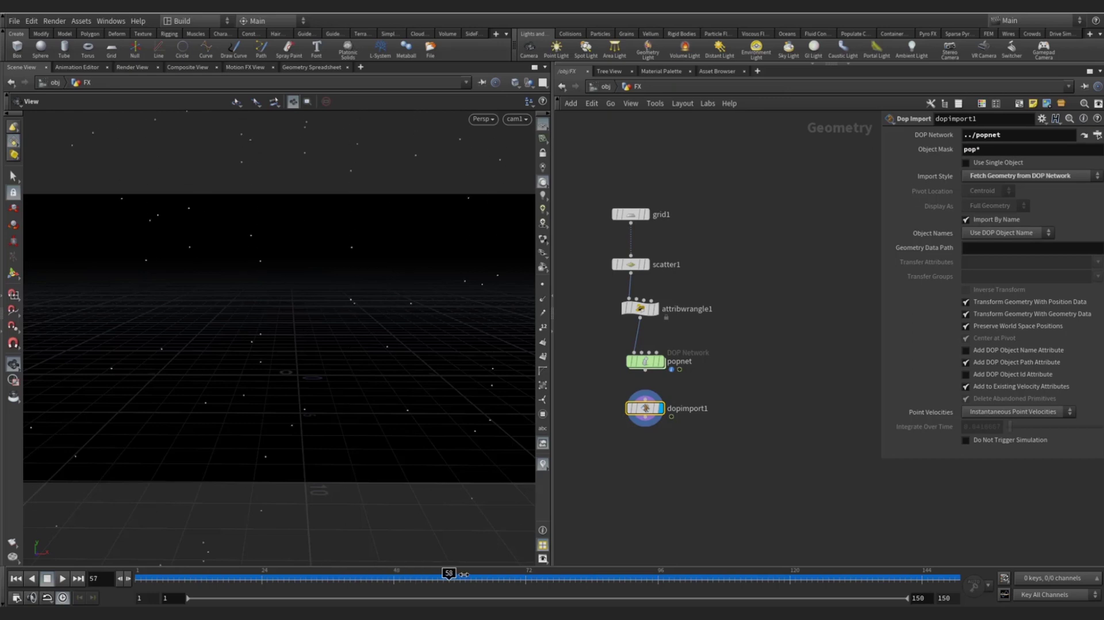
# - Add a Copy Stamp node, copy1, below dopimport1
pyautogui.moveTo(622, 562); pyautogui.dragTo(282, 572)
pyautogui.scroll(-2, 685, 437)
pyautogui.moveTo(680, 433); pyautogui.dragTo(670, 395, button='middle')
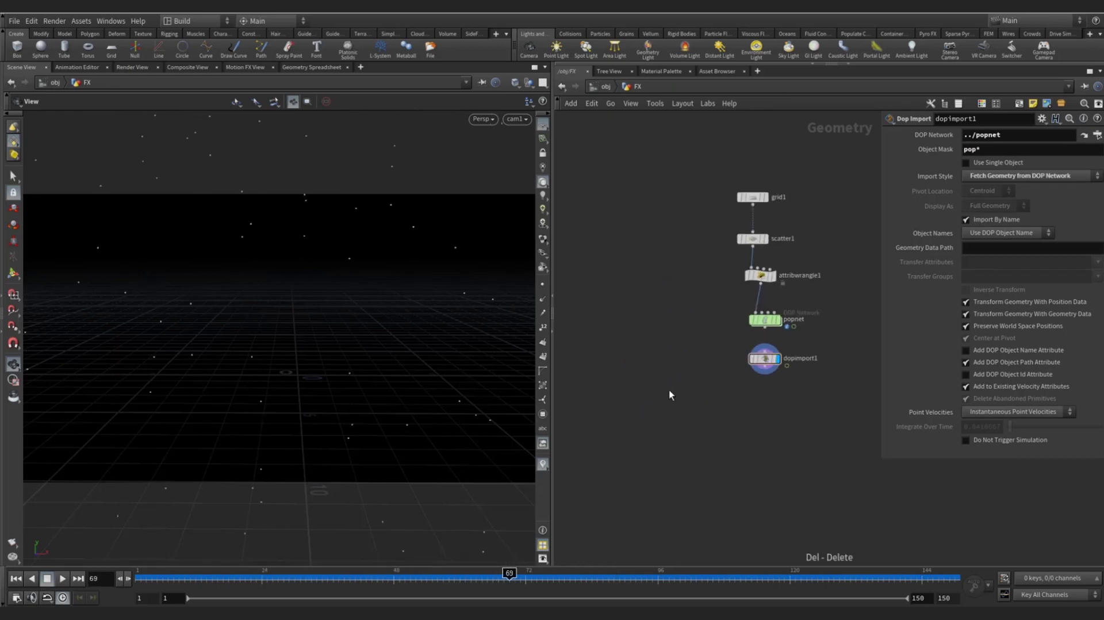
pyautogui.press('Tab')
pyautogui.write('copy')
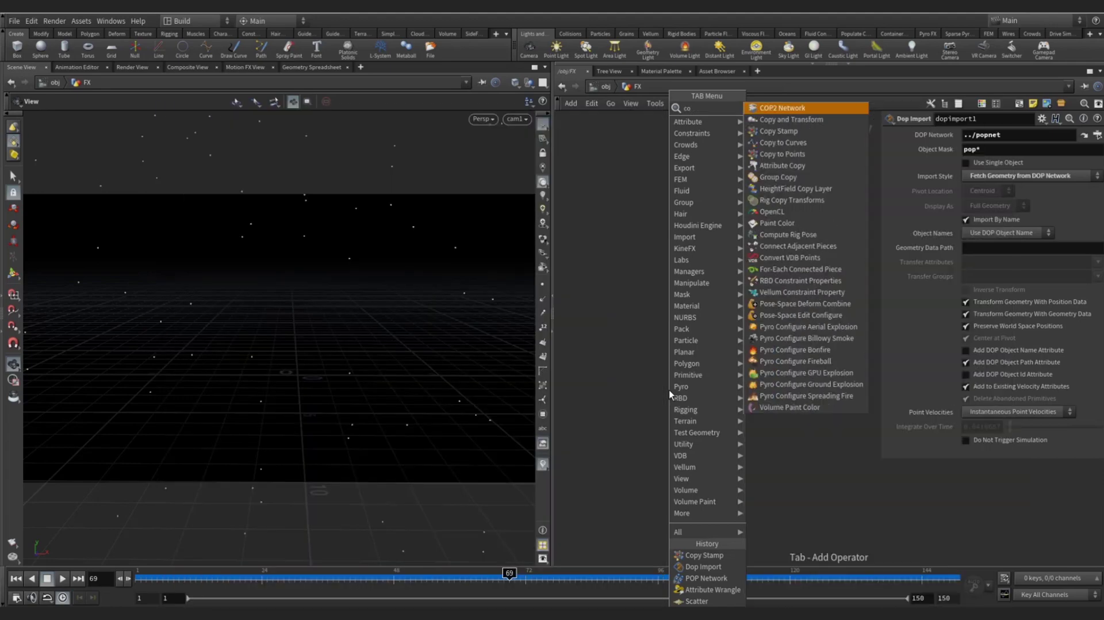
pyautogui.press('Down')
pyautogui.press('Down')
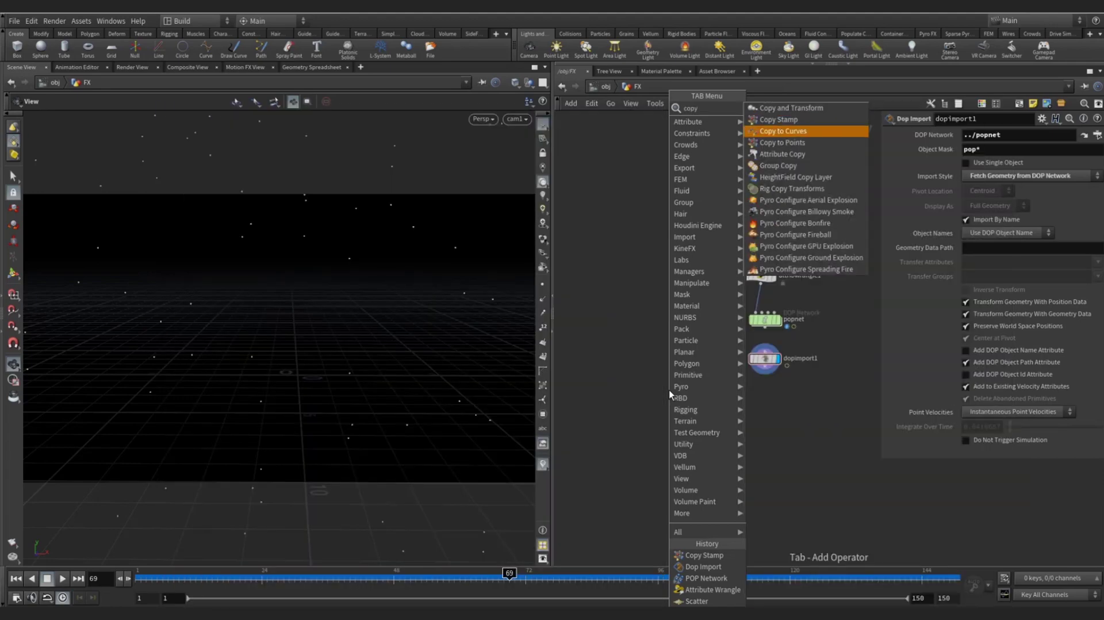
pyautogui.press('Return')
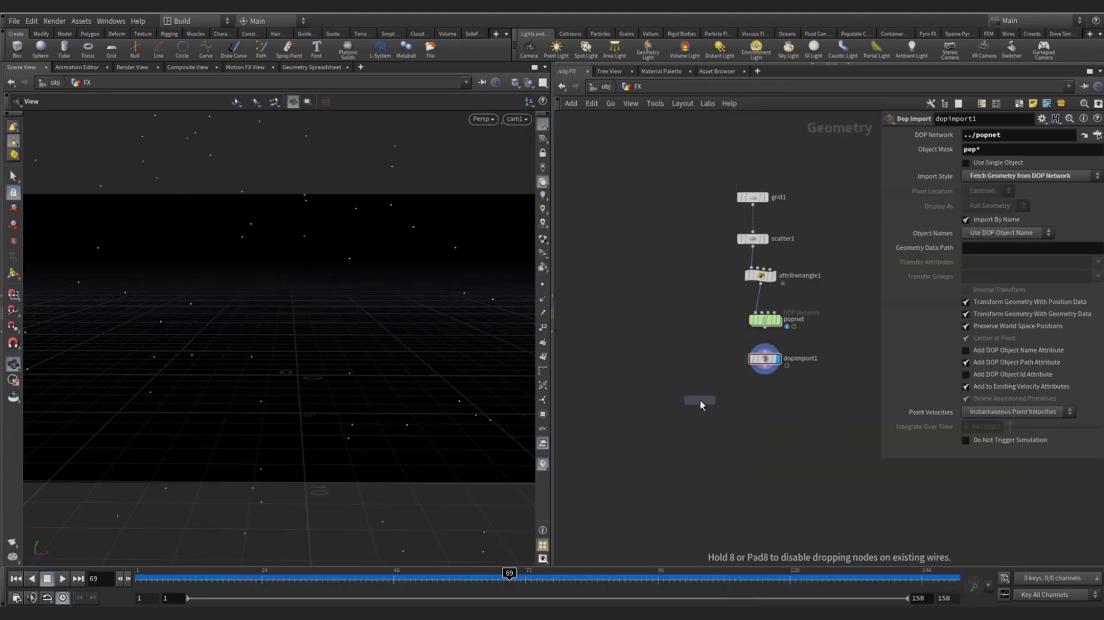
pyautogui.click(701, 402)
pyautogui.moveTo(616, 314); pyautogui.dragTo(636, 332, button='middle')
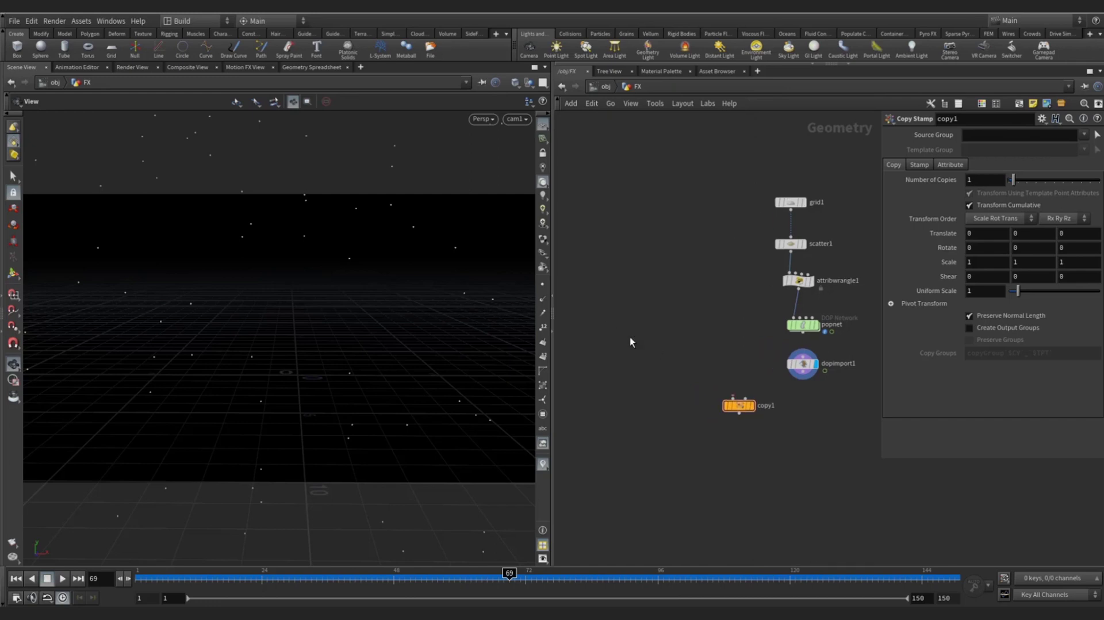
# - Add a Box node, box1, to the left of the particle nodes
pyautogui.press('Tab')
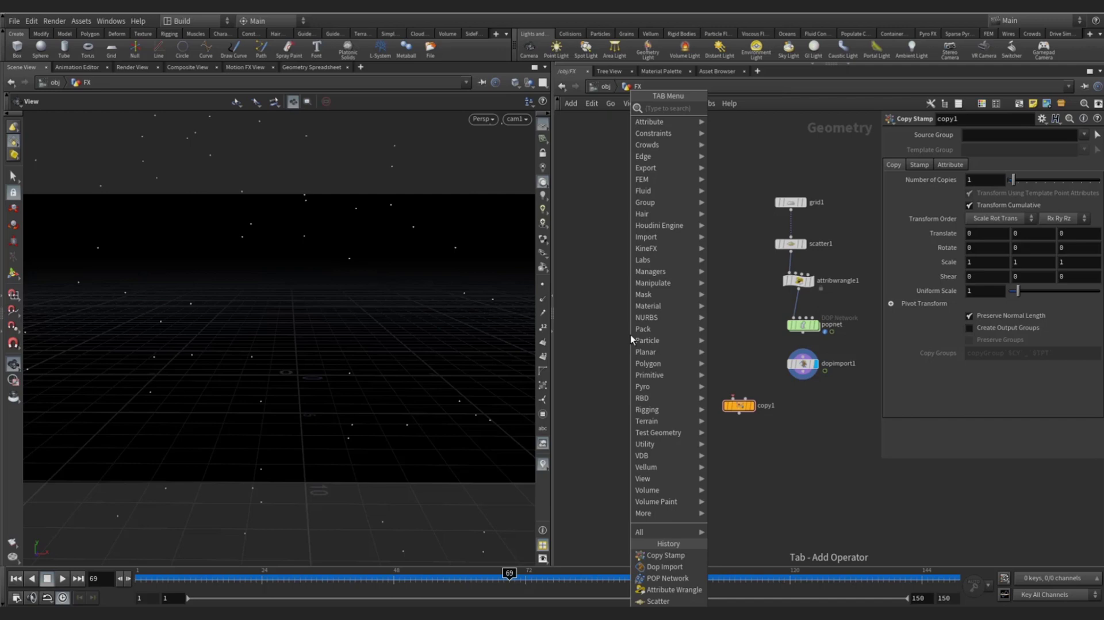
pyautogui.write('box')
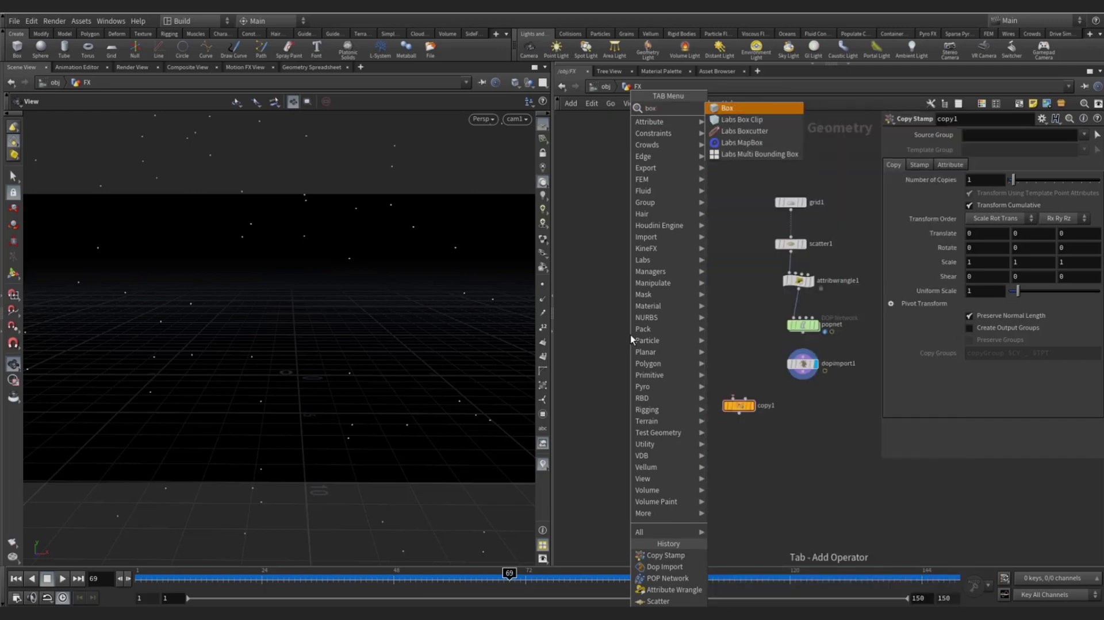
pyautogui.press('Return')
pyautogui.click(619, 319)
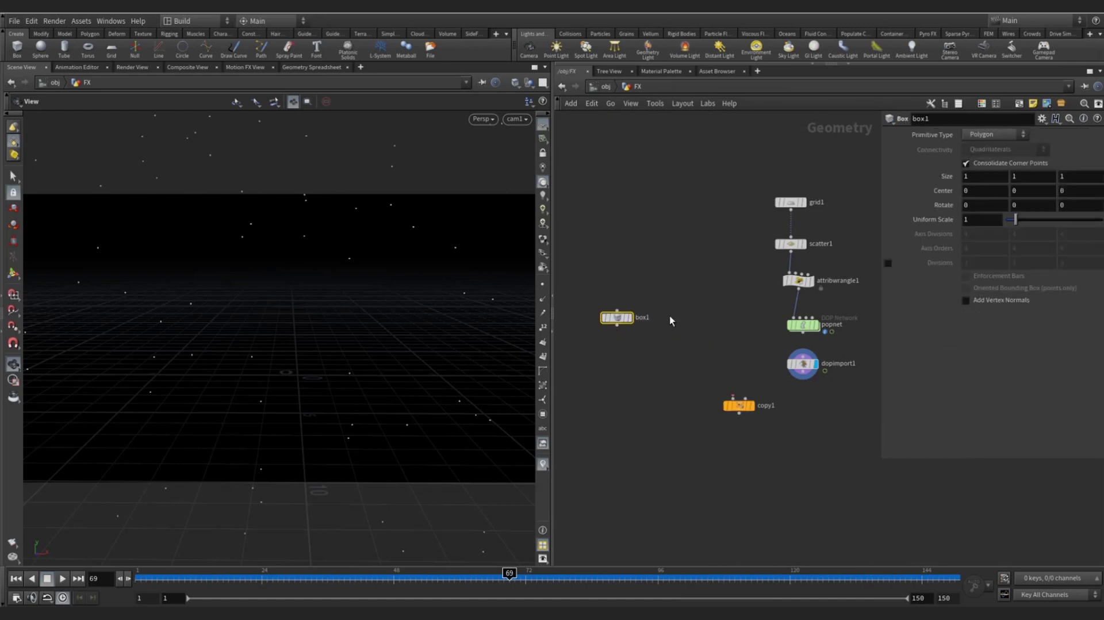
pyautogui.press('Tab')
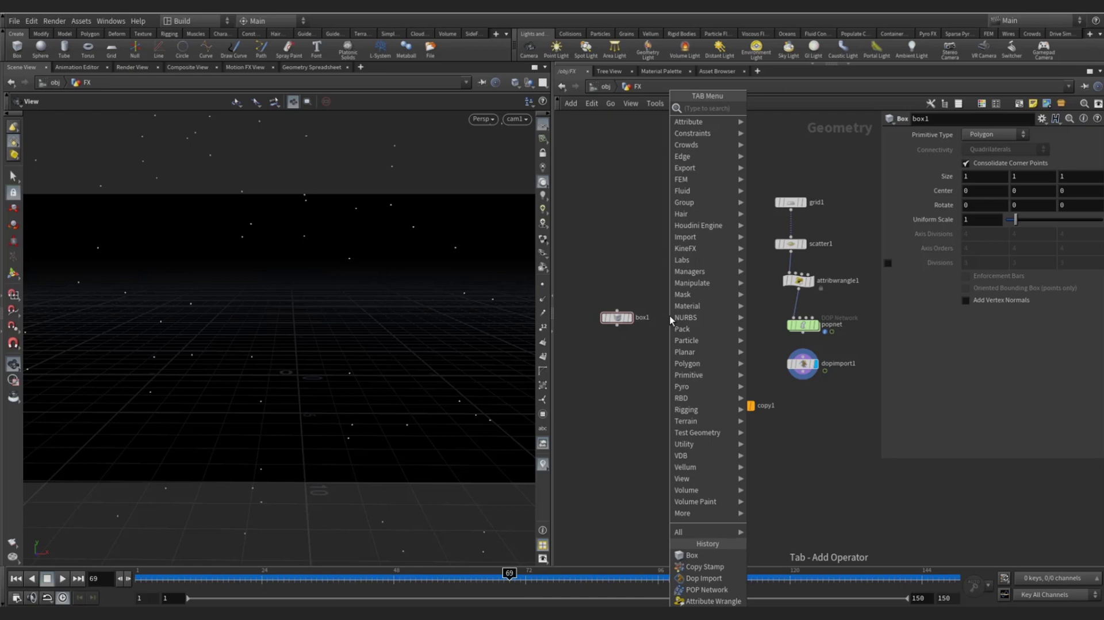
# - Add torus1 and tube1 shape nodes beside box1 and group the three shapes together
pyautogui.write('trans')
pyautogui.press('Return')
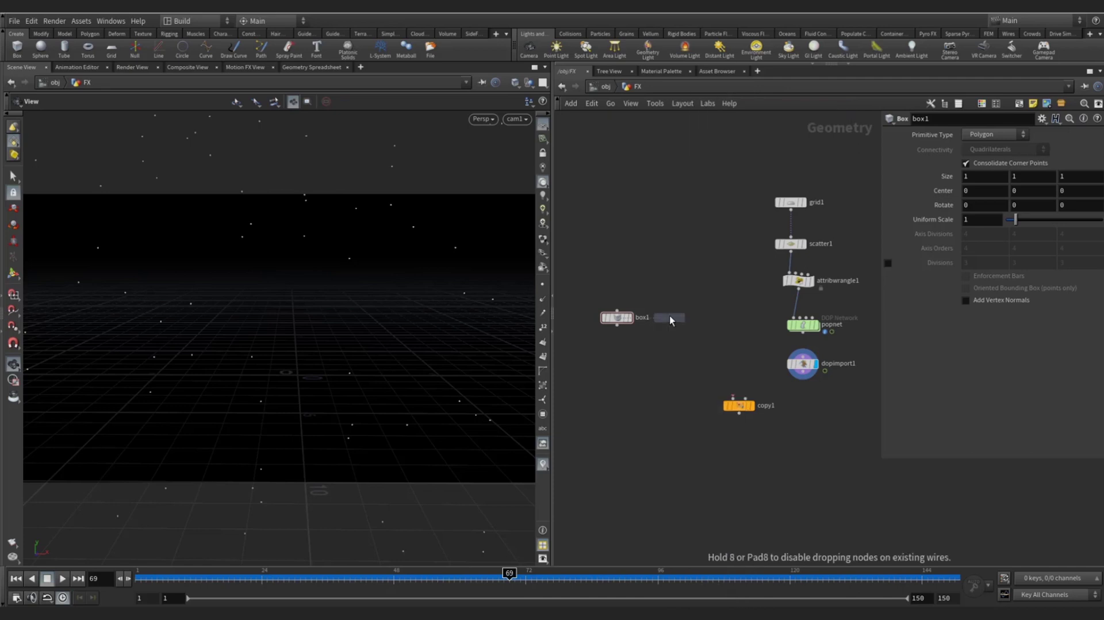
pyautogui.click(679, 284)
pyautogui.press('Tab')
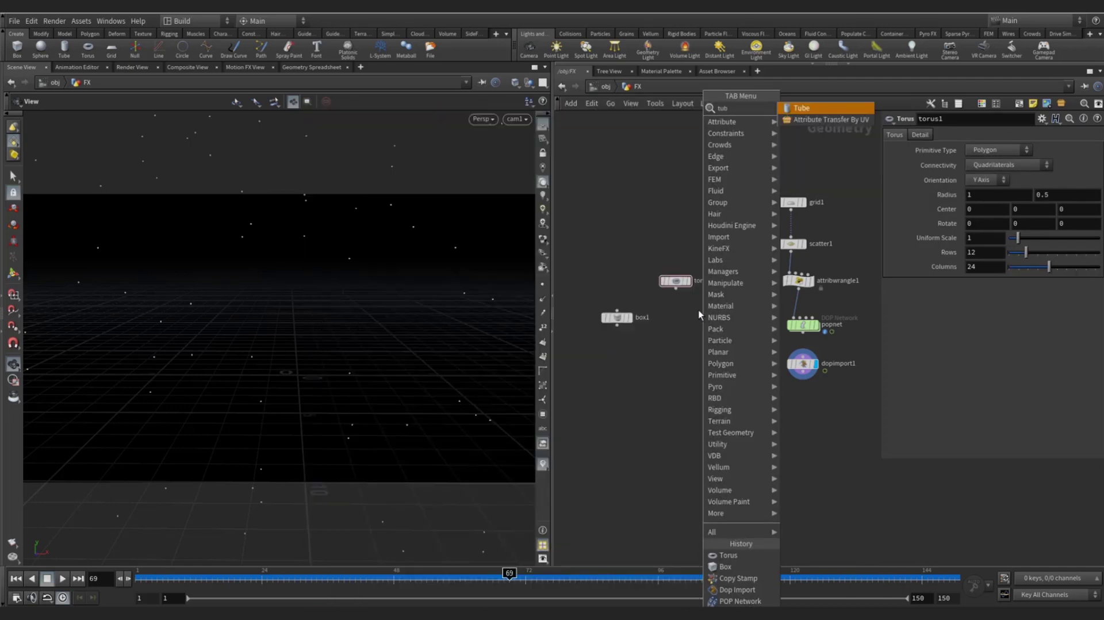
pyautogui.write('copy')
pyautogui.press('Return')
pyautogui.click(699, 313)
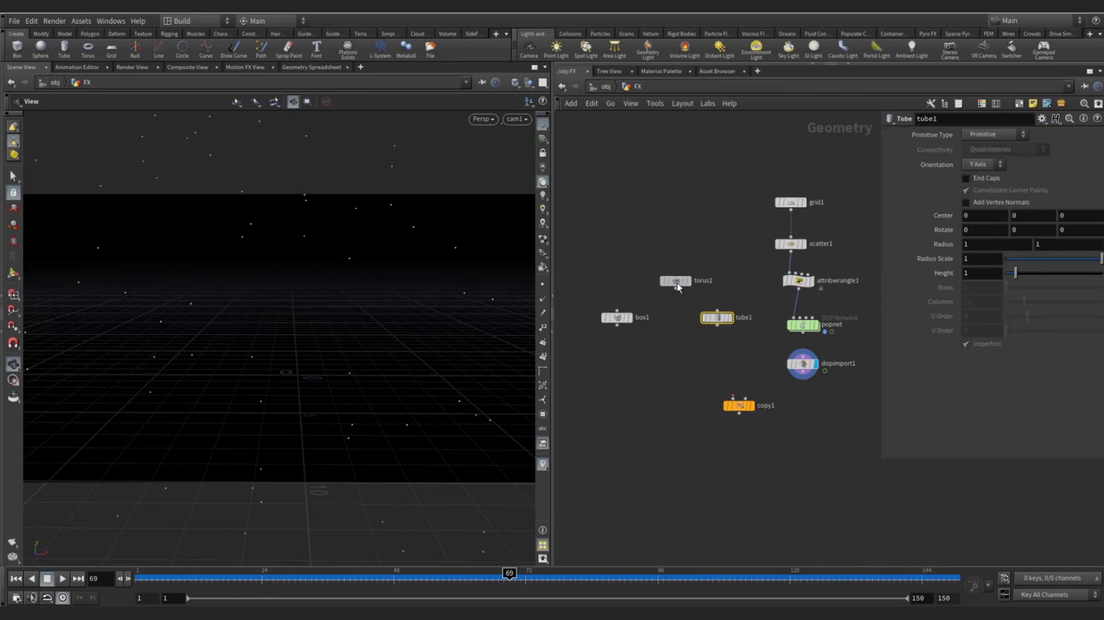
pyautogui.moveTo(611, 261); pyautogui.dragTo(680, 277)
pyautogui.click(643, 320)
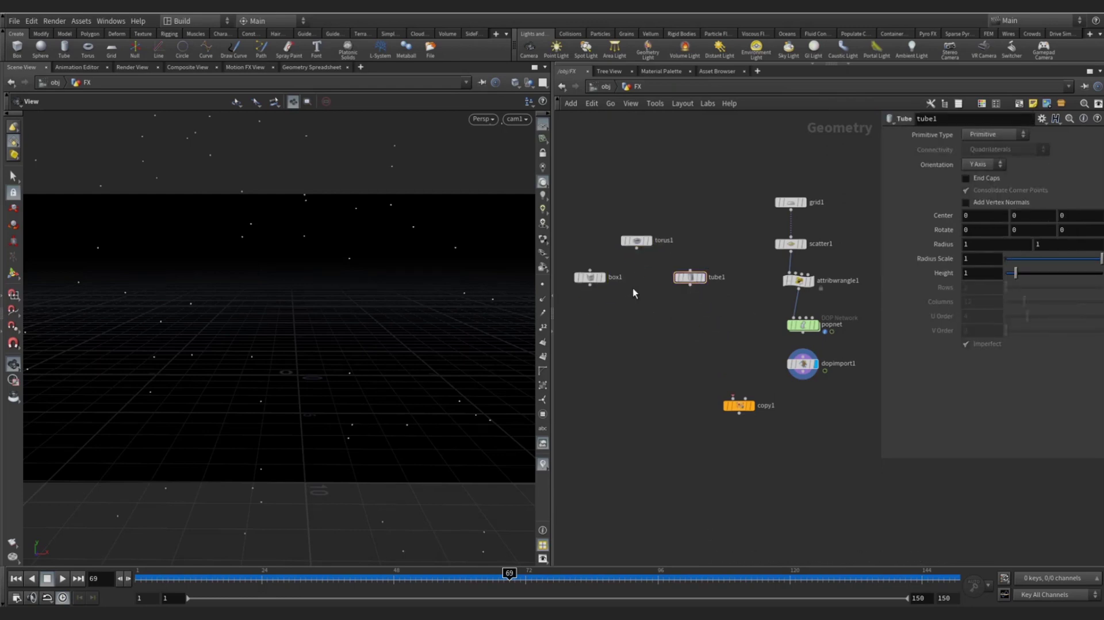
# - Add switch1 below the shapes and wire box1, torus1 and tube1 into it
pyautogui.press('Tab')
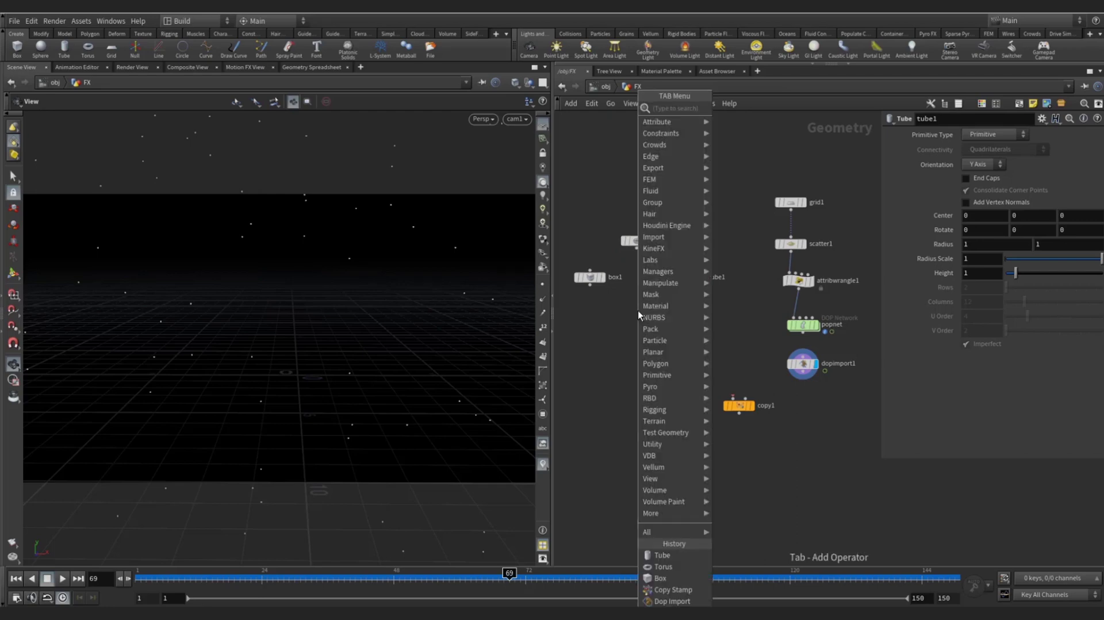
pyautogui.press('Return')
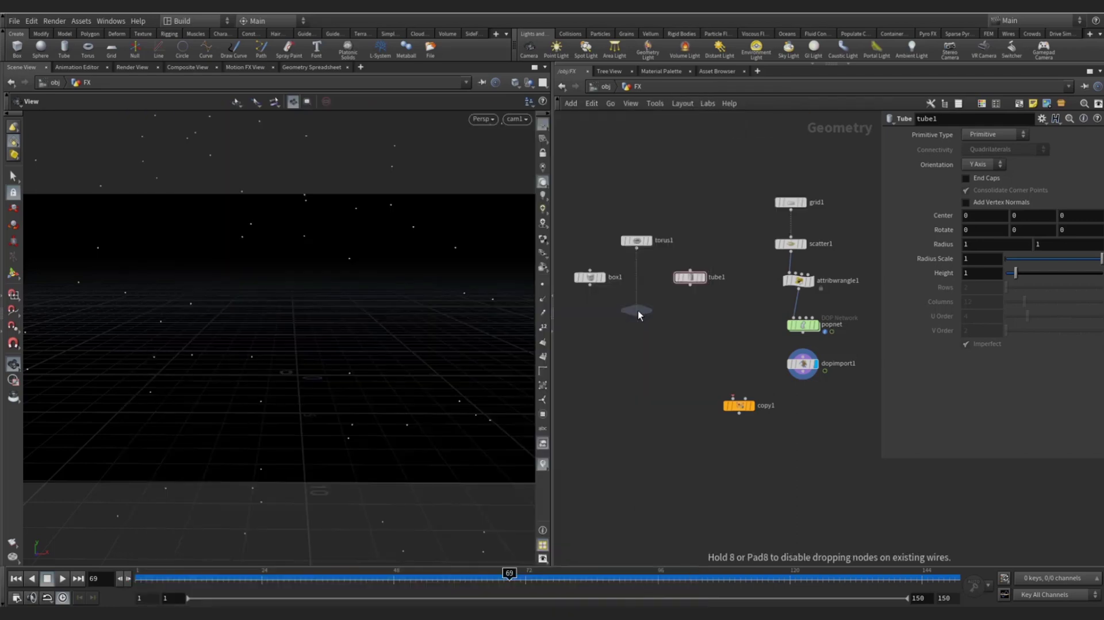
pyautogui.click(638, 310)
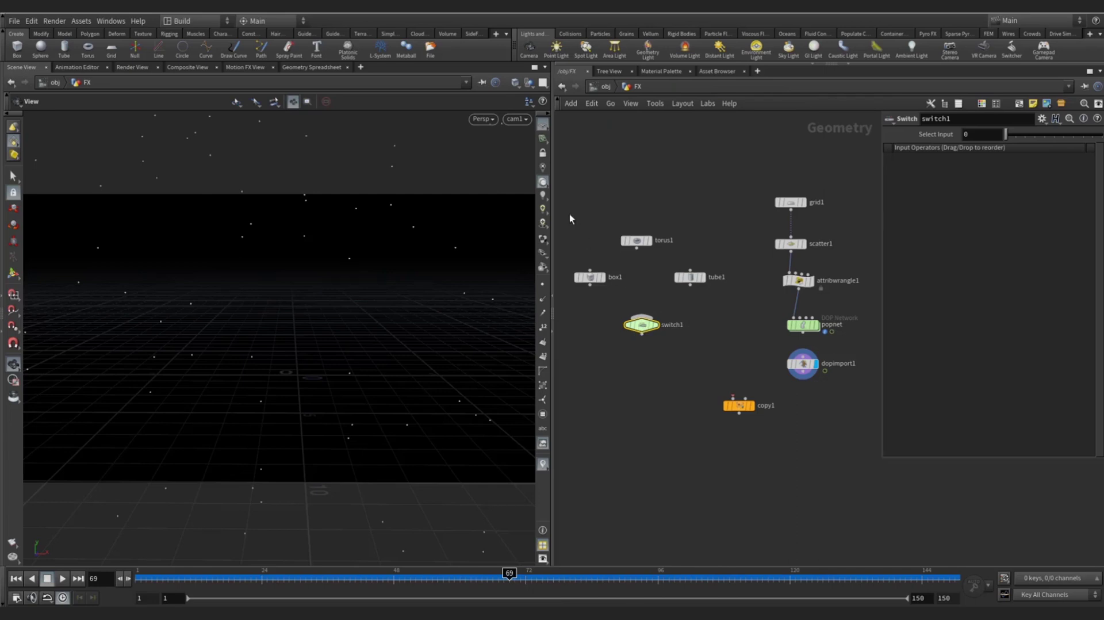
pyautogui.moveTo(569, 212); pyautogui.dragTo(706, 297)
pyautogui.moveTo(590, 284); pyautogui.dragTo(642, 316)
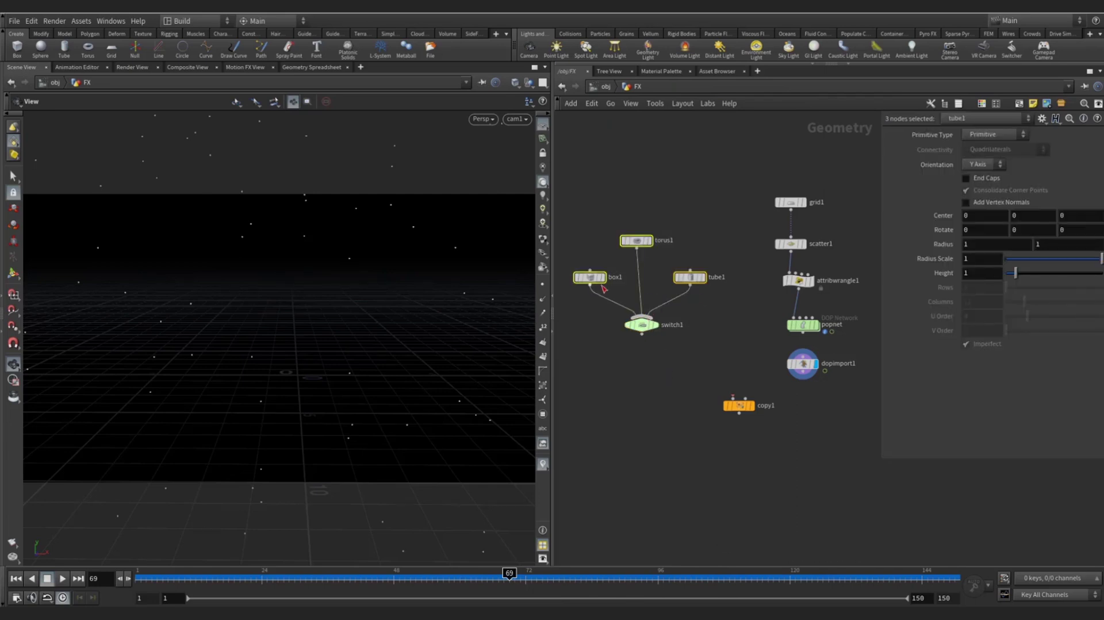
pyautogui.moveTo(593, 283); pyautogui.dragTo(592, 295)
pyautogui.click(643, 261)
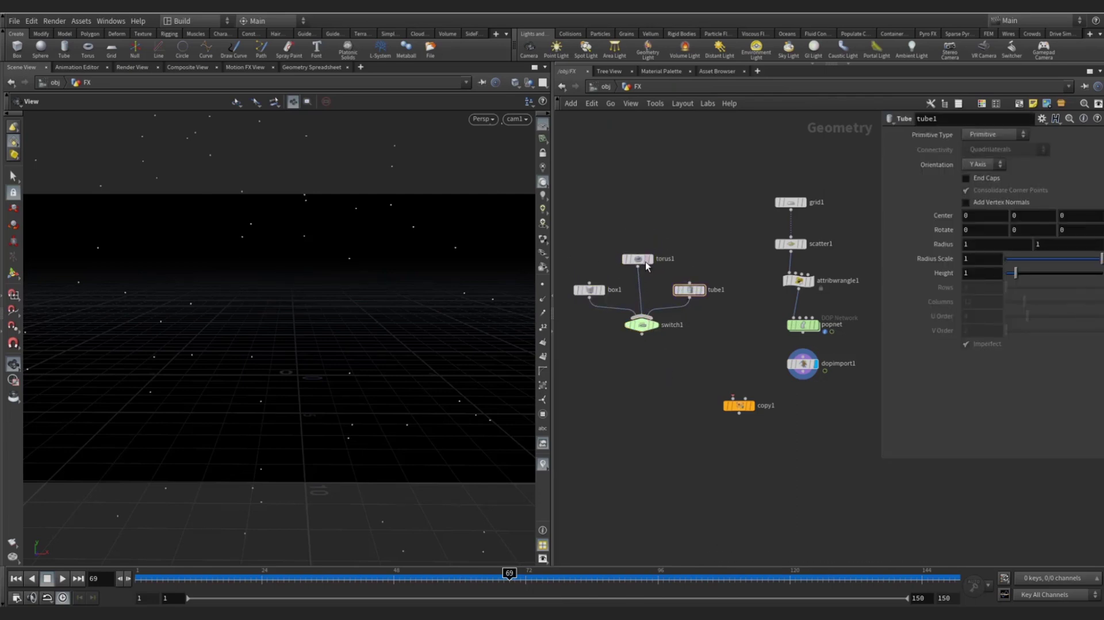
pyautogui.moveTo(645, 261); pyautogui.dragTo(649, 262)
# - Wire switch1 into copy1's first input and dopimport1 into its second, then add null1 below
pyautogui.click(641, 334)
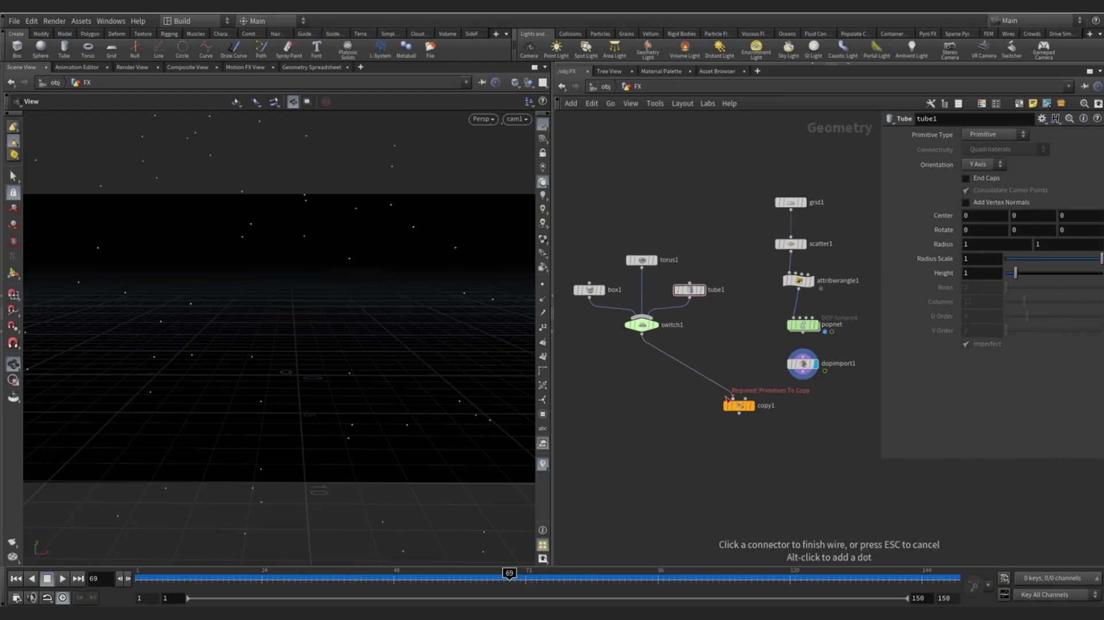
pyautogui.click(745, 405)
pyautogui.click(734, 398)
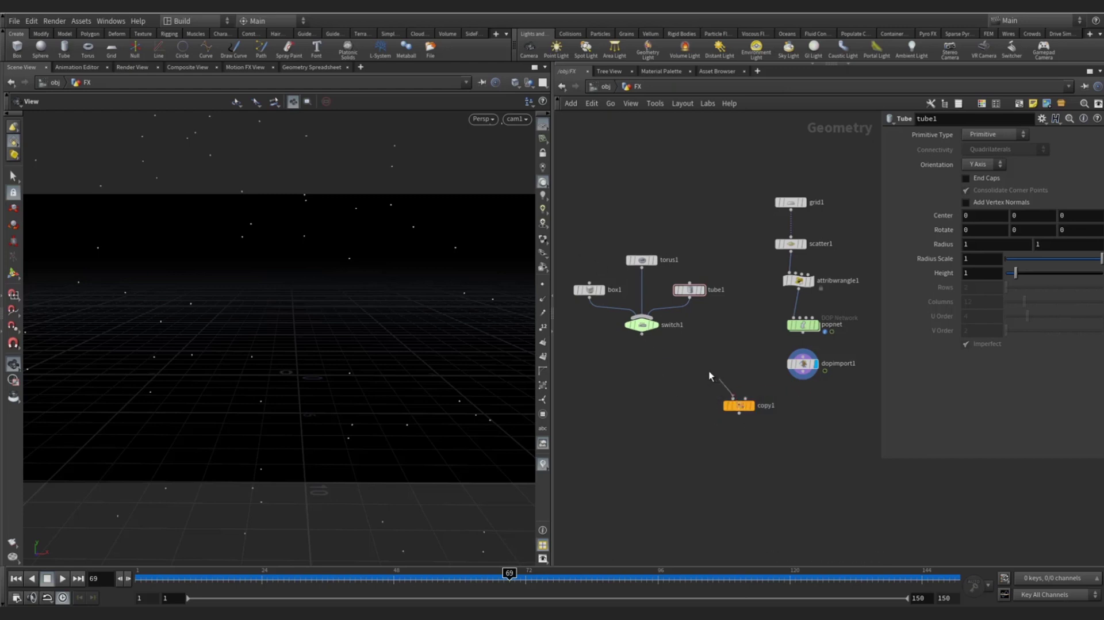
pyautogui.click(746, 399)
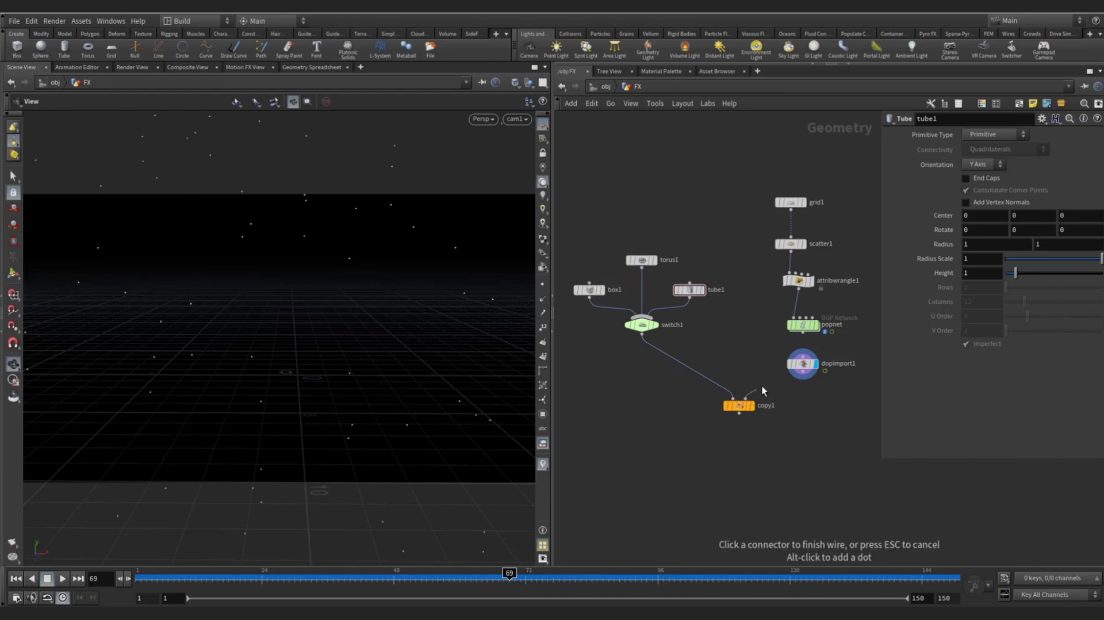
pyautogui.click(803, 381)
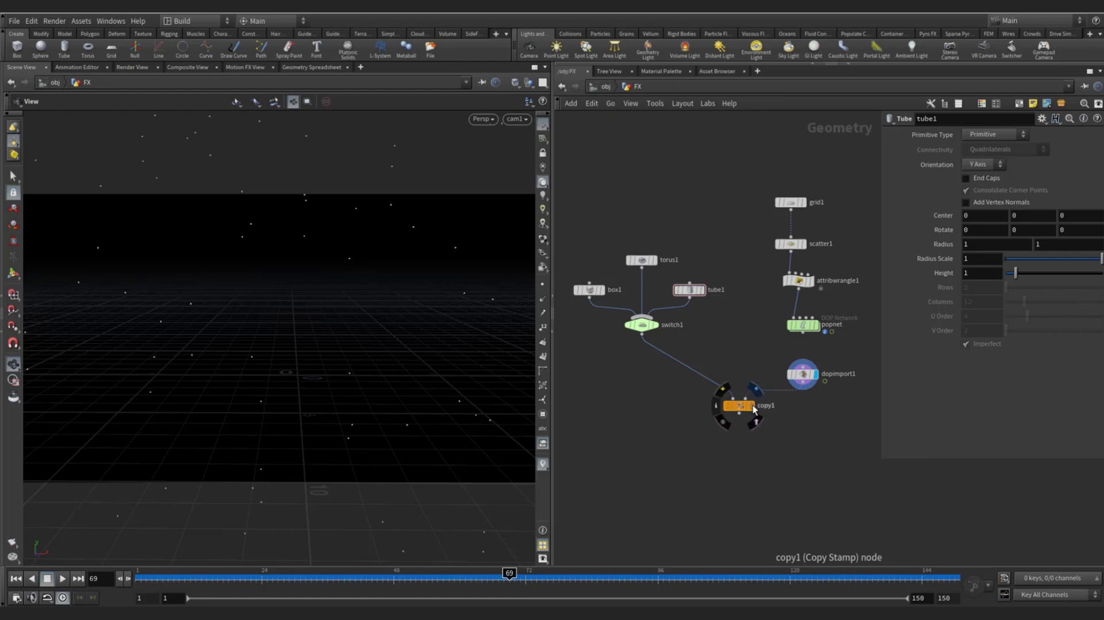
pyautogui.click(751, 406)
pyautogui.click(739, 406)
pyautogui.press('Tab')
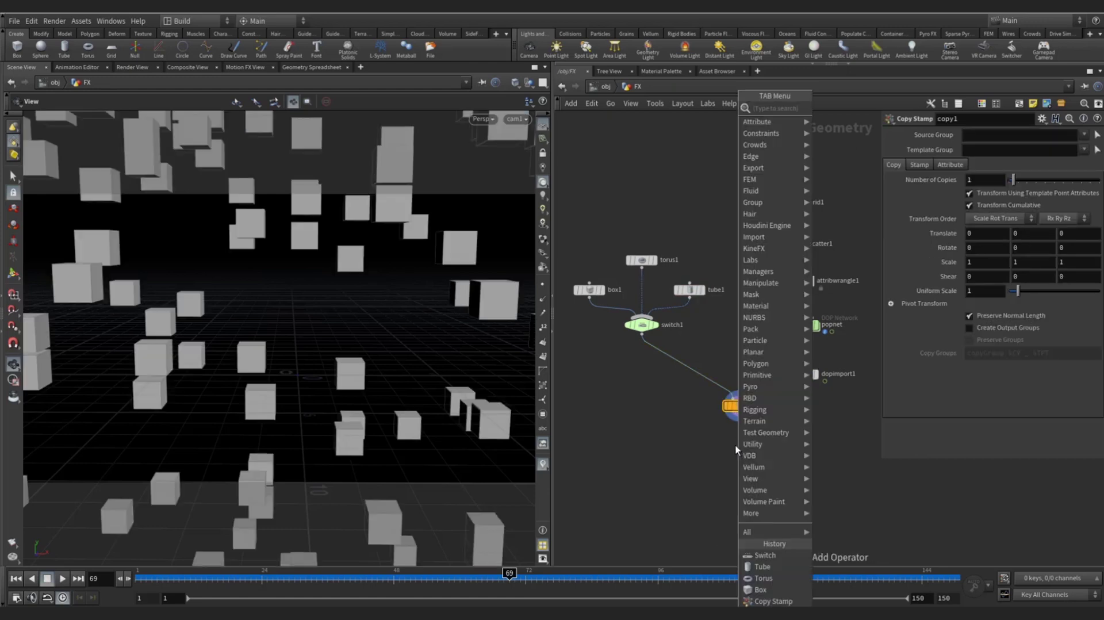
pyautogui.press('Escape')
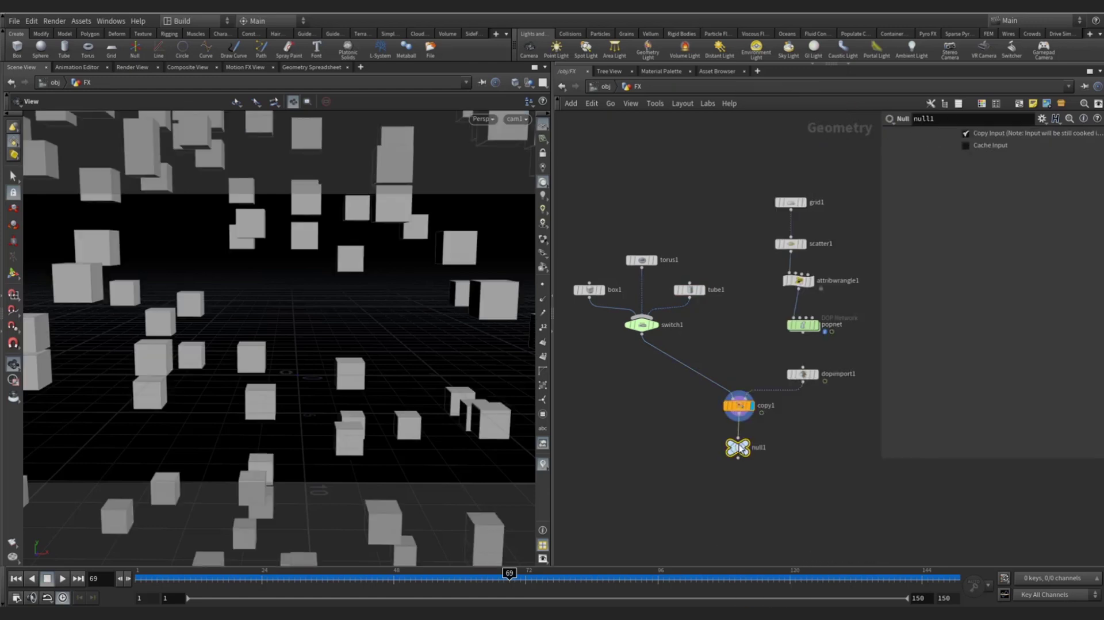
pyautogui.click(739, 452)
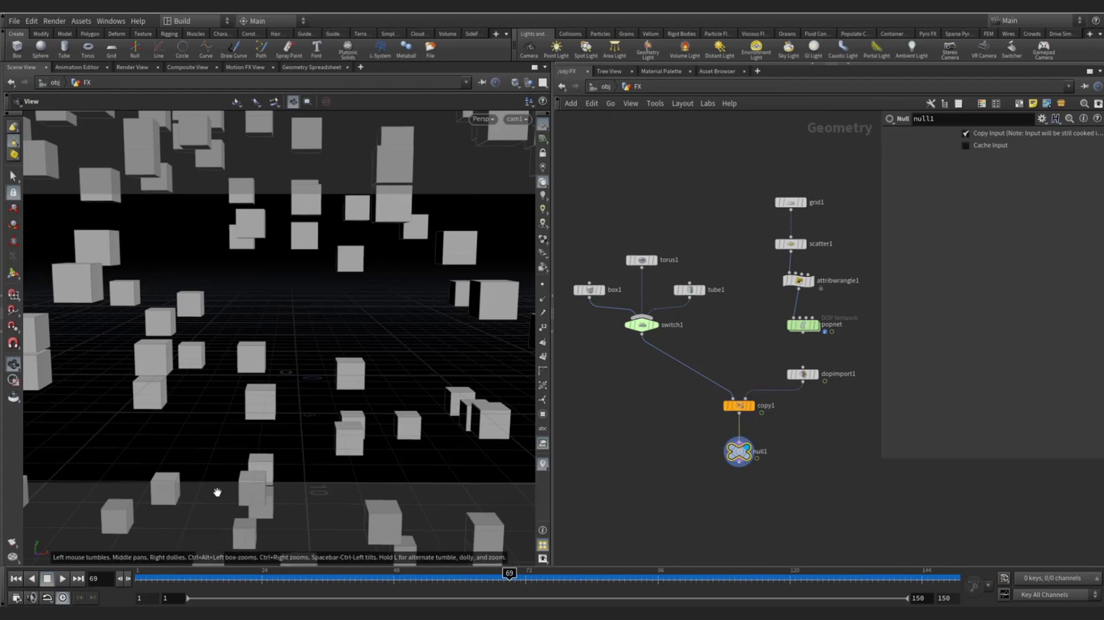
# - Scrub the animation and review torus1, tube1, box1, dopimport1's info, and copy1
pyautogui.moveTo(173, 578)
pyautogui.mouseDown()
pyautogui.moveTo(149, 578)
pyautogui.moveTo(893, 594)
pyautogui.moveTo(920, 578)
pyautogui.moveTo(190, 578)
pyautogui.mouseUp()
pyautogui.click(641, 260)
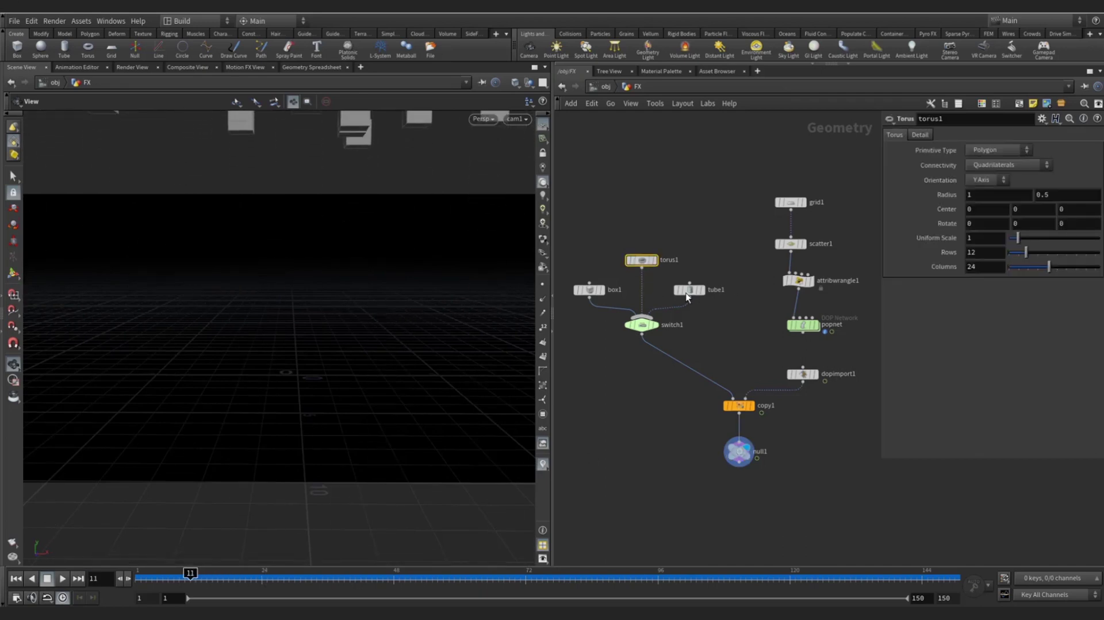
pyautogui.click(689, 290)
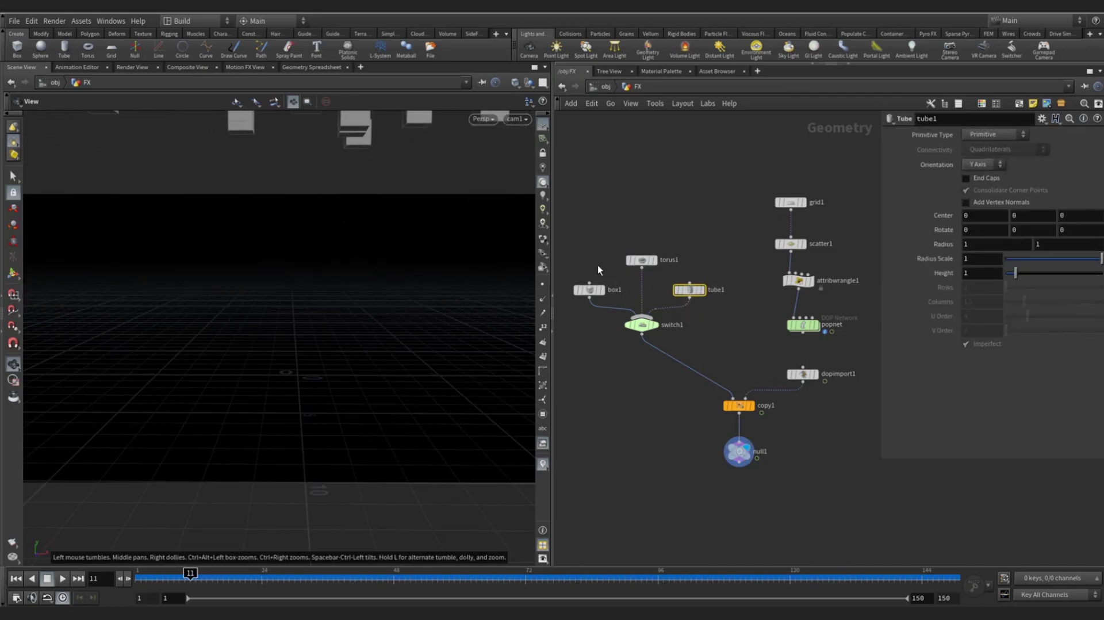
pyautogui.click(589, 289)
pyautogui.moveTo(190, 576); pyautogui.dragTo(504, 566)
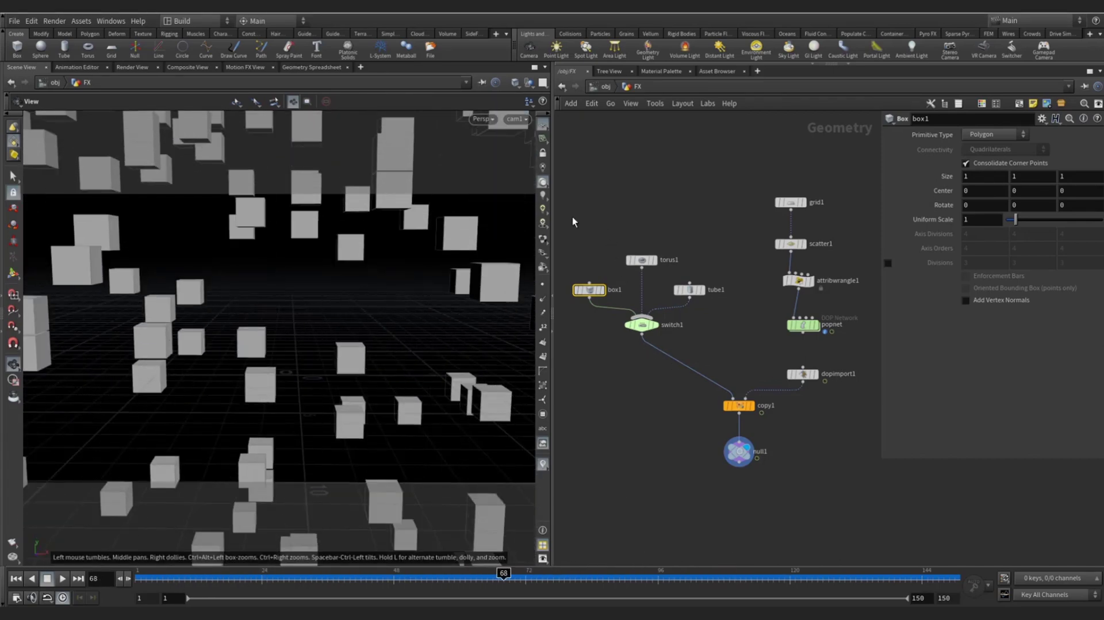
pyautogui.moveTo(573, 218); pyautogui.dragTo(693, 295)
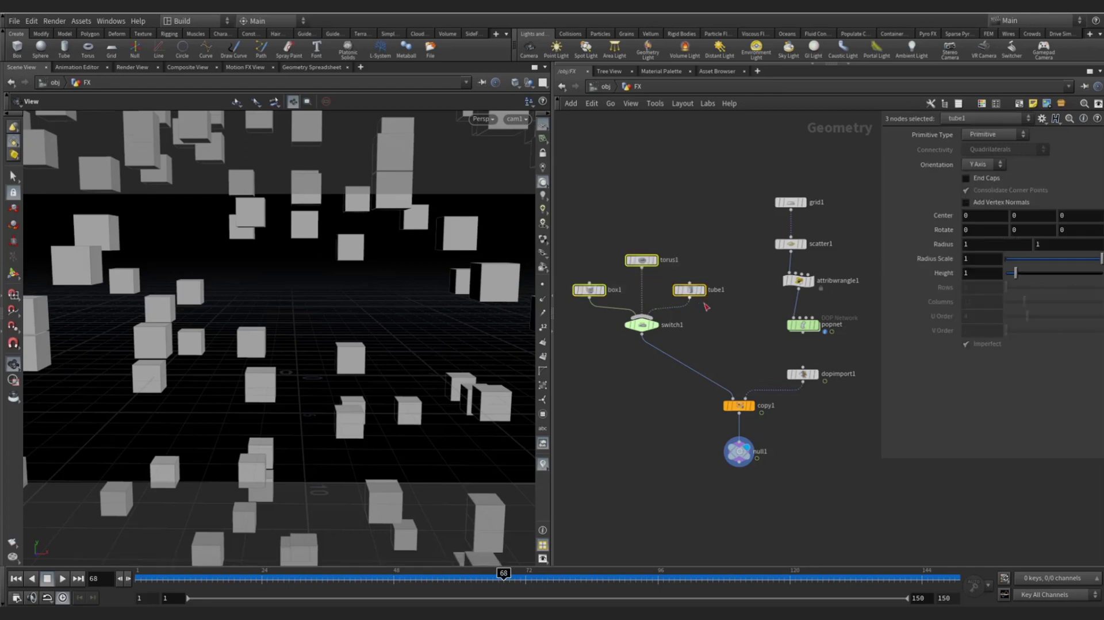
pyautogui.click(803, 374)
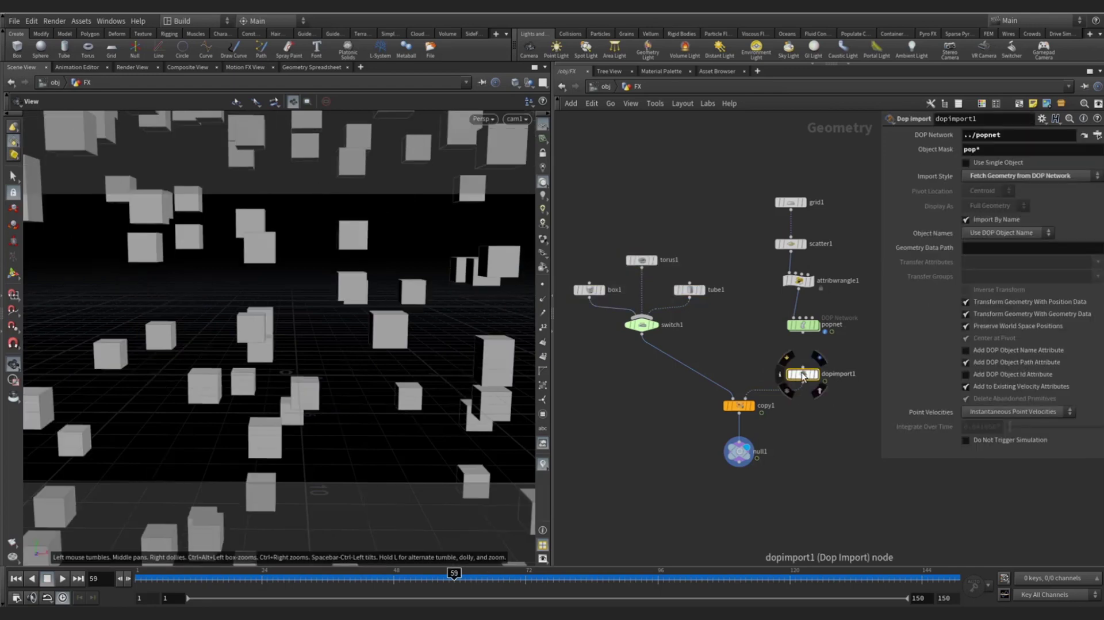
pyautogui.middleClick(803, 375)
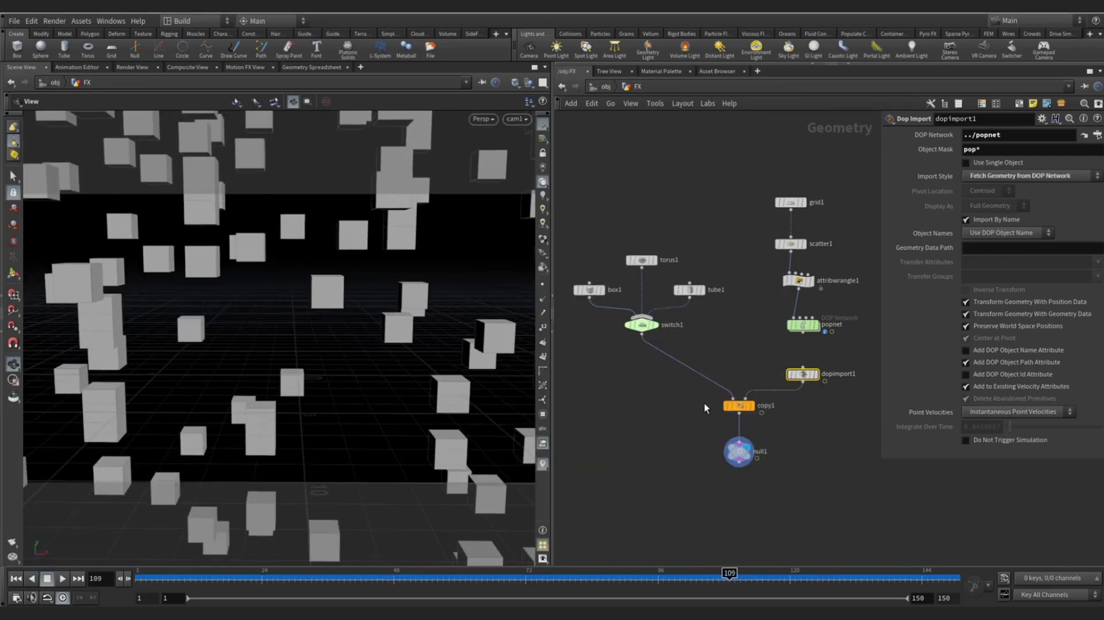
pyautogui.click(739, 406)
# - Tidy the layout of null1, dopimport1 and copy1 in the network
pyautogui.moveTo(739, 454); pyautogui.dragTo(739, 467)
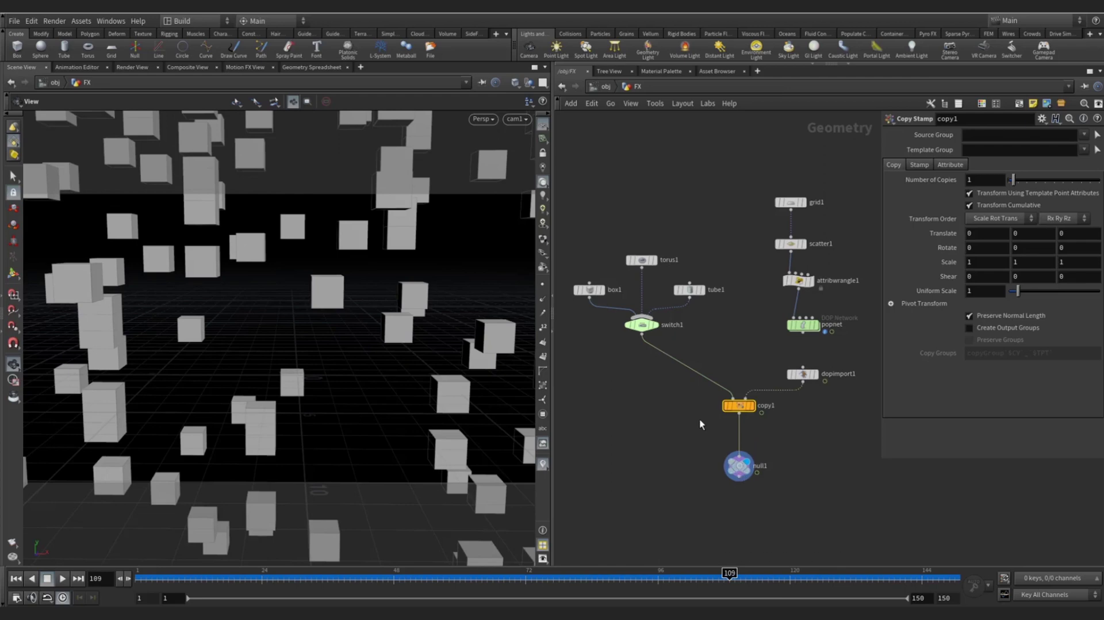
pyautogui.moveTo(805, 374); pyautogui.dragTo(806, 361)
pyautogui.moveTo(746, 410); pyautogui.dragTo(738, 410)
pyautogui.moveTo(739, 466); pyautogui.dragTo(727, 474)
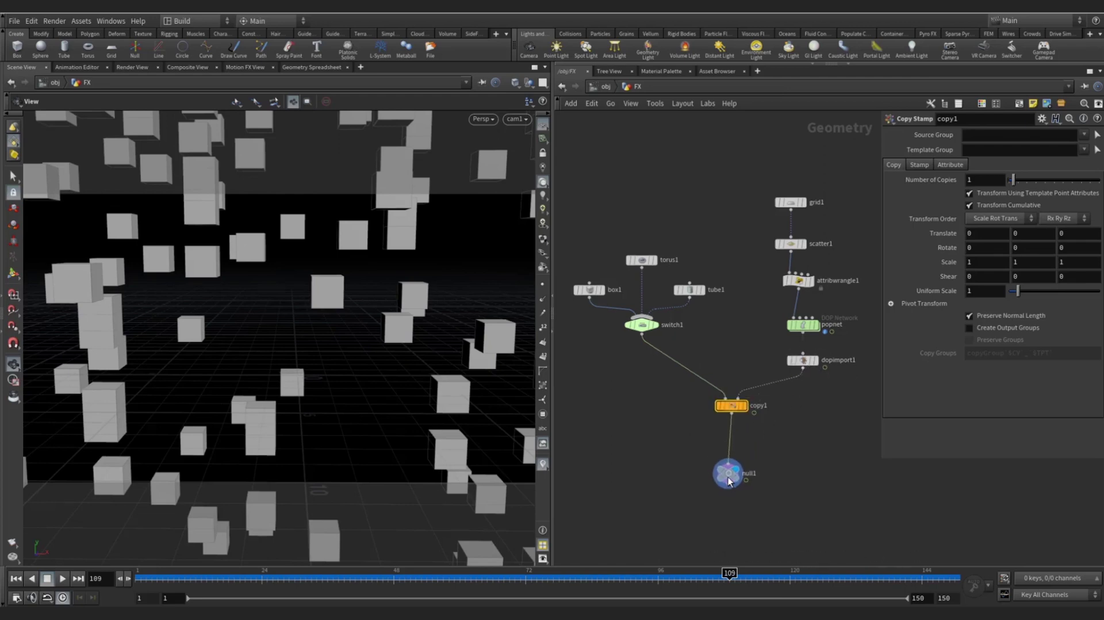
# - Turn on Stamp Inputs on copy1 and name stamp Variable 1 obj
pyautogui.click(919, 166)
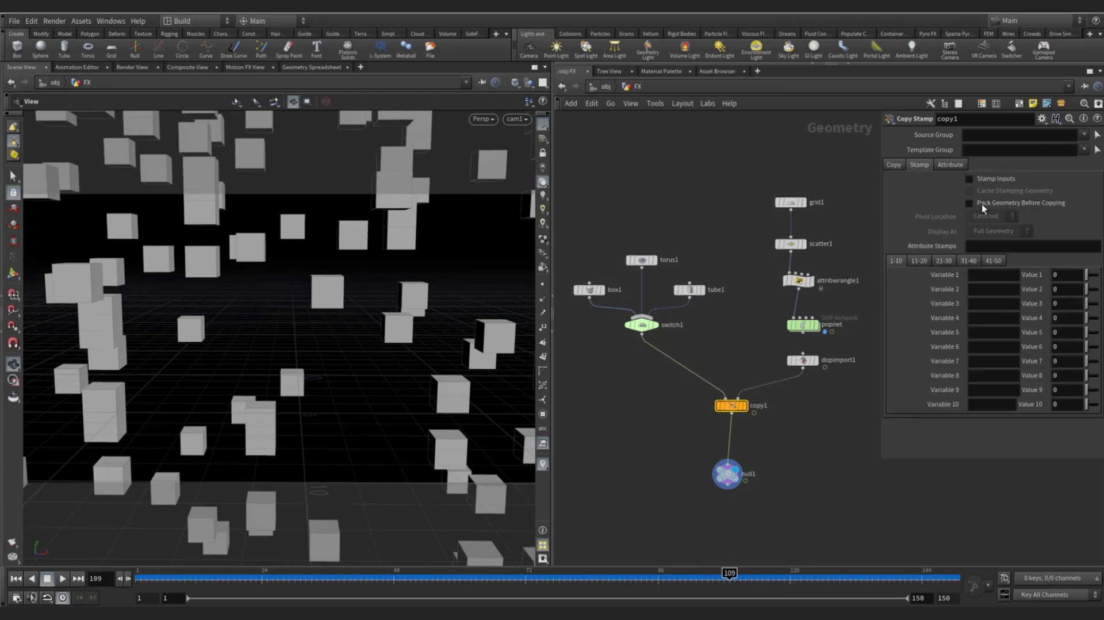
pyautogui.click(973, 178)
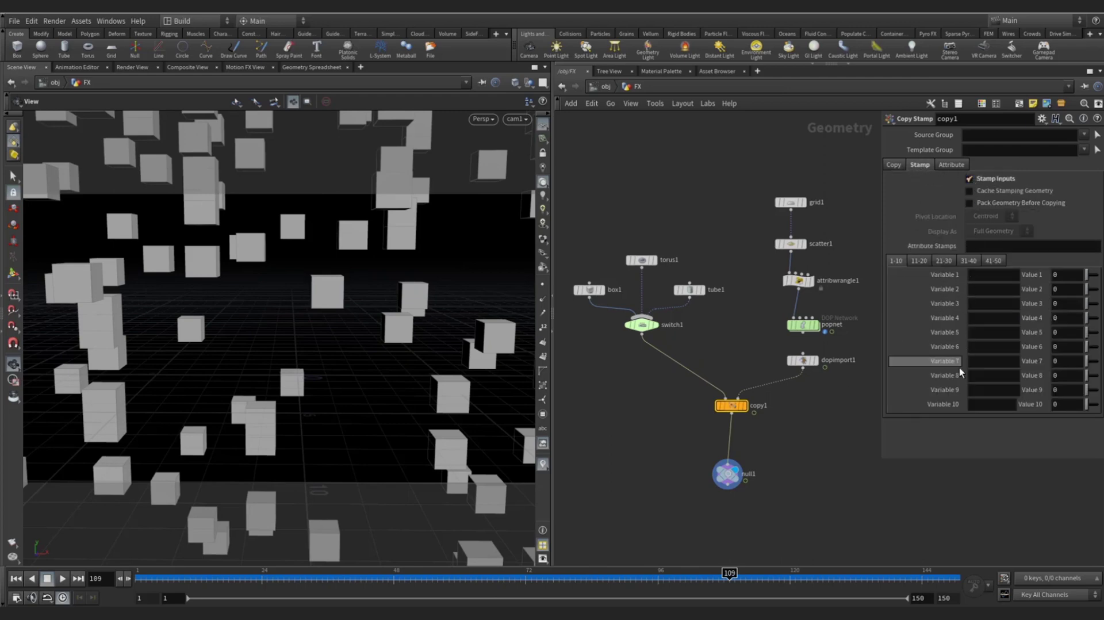
pyautogui.moveTo(880, 461); pyautogui.dragTo(830, 461)
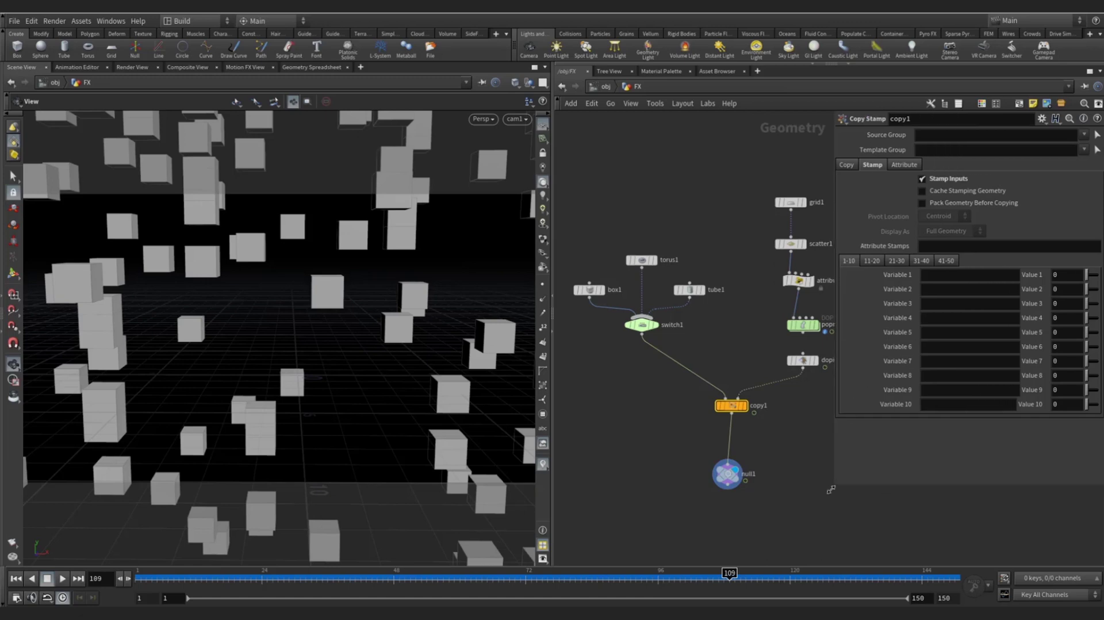
pyautogui.click(936, 275)
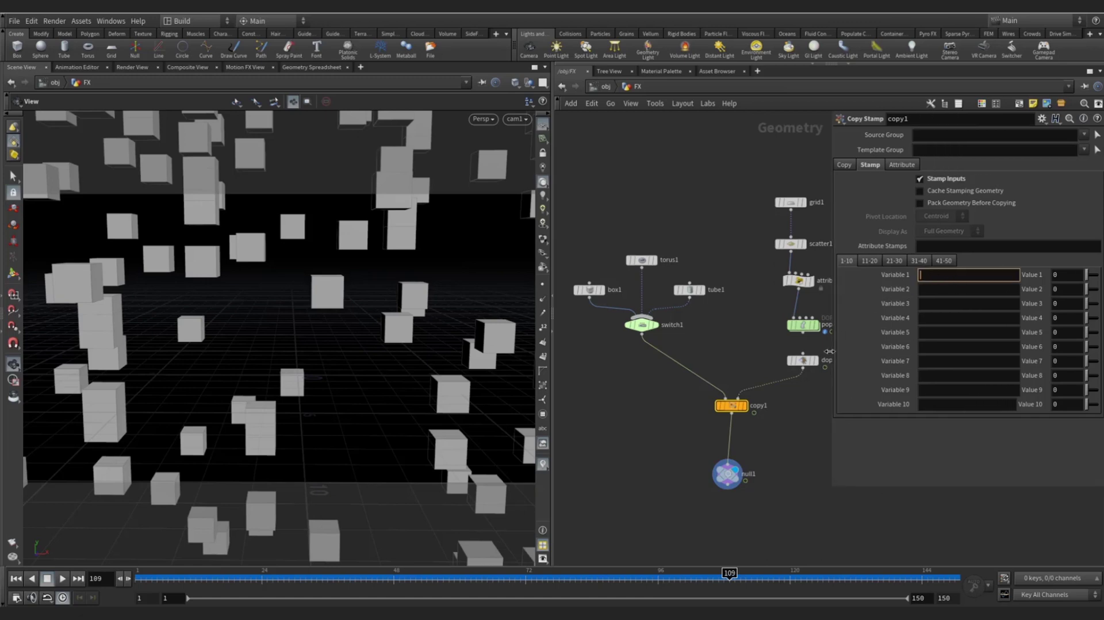
pyautogui.moveTo(830, 318); pyautogui.dragTo(814, 322)
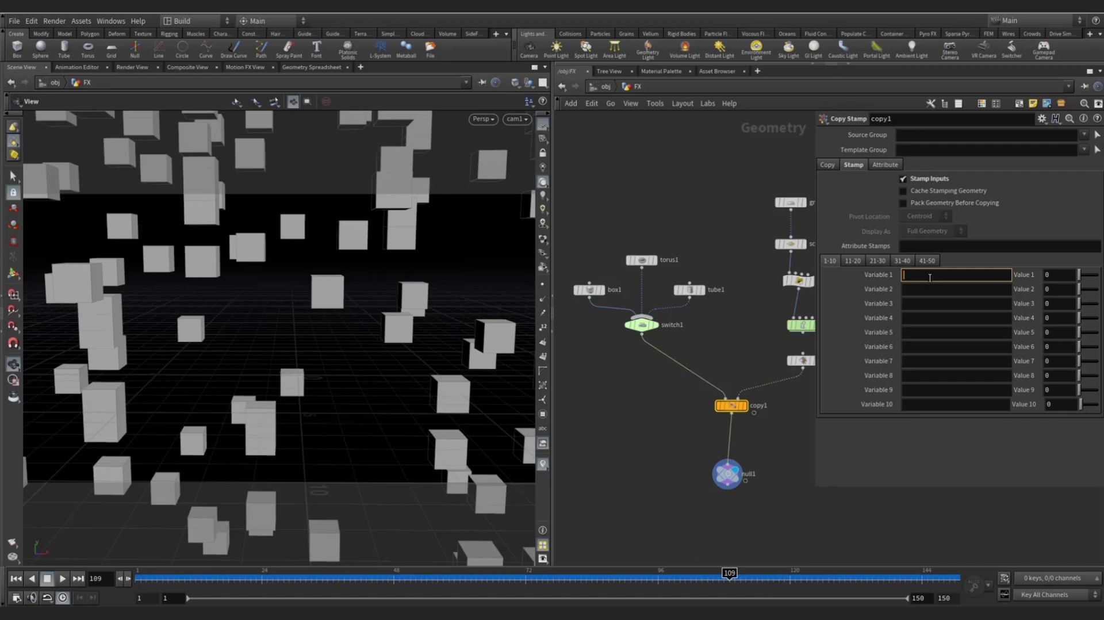
pyautogui.write('obj')
pyautogui.press('BackSpace')
pyautogui.press('BackSpace')
pyautogui.press('BackSpace')
pyautogui.write('obj')
pyautogui.press('Return')
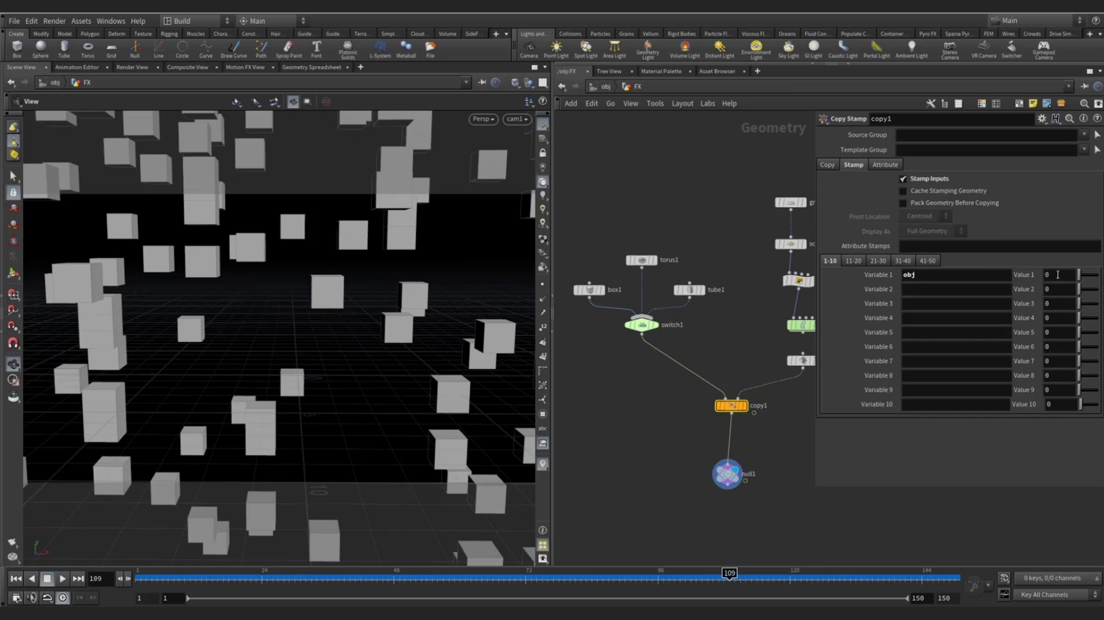
# - Set Value 1 of the obj stamp variable to rand($PT)*2
pyautogui.click(1058, 274)
pyautogui.hotkey('shift', 'Tab')
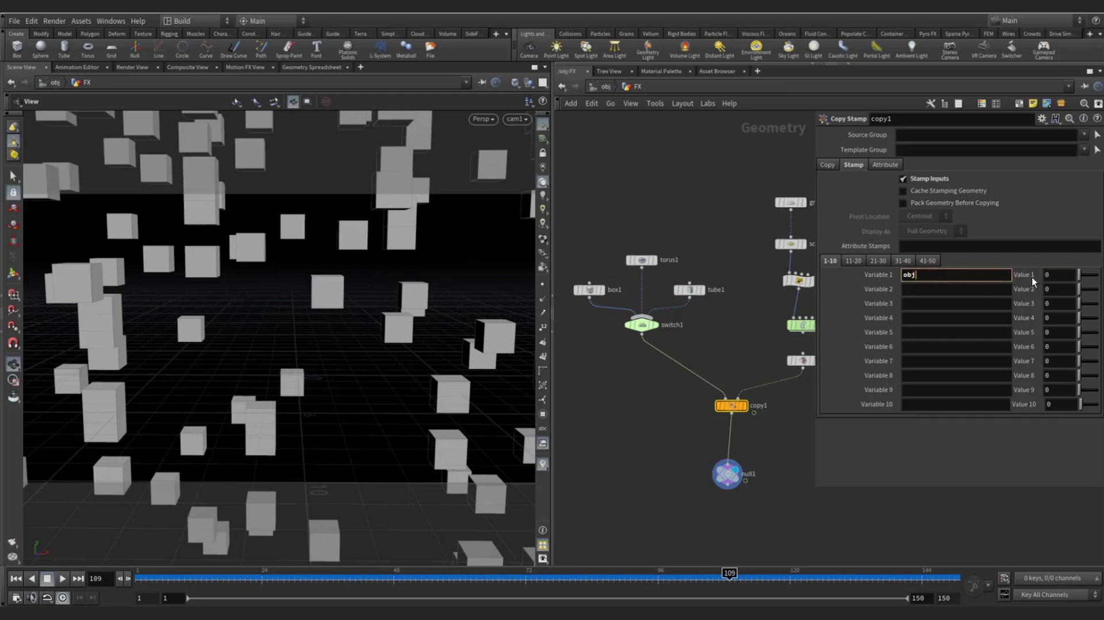
pyautogui.click(1054, 275)
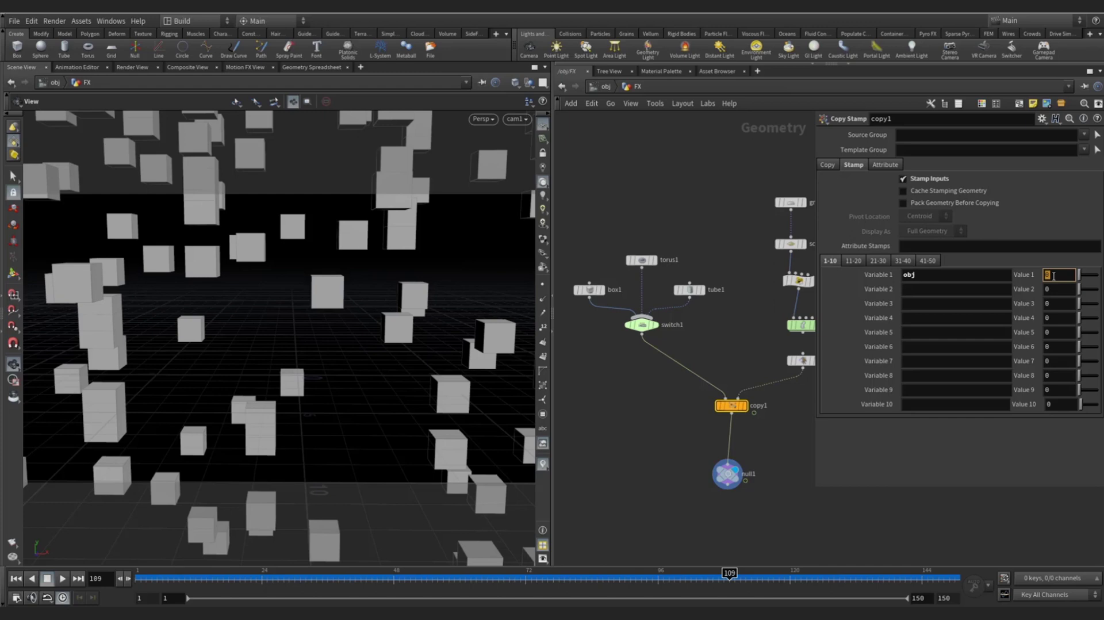
pyautogui.write('rand()')
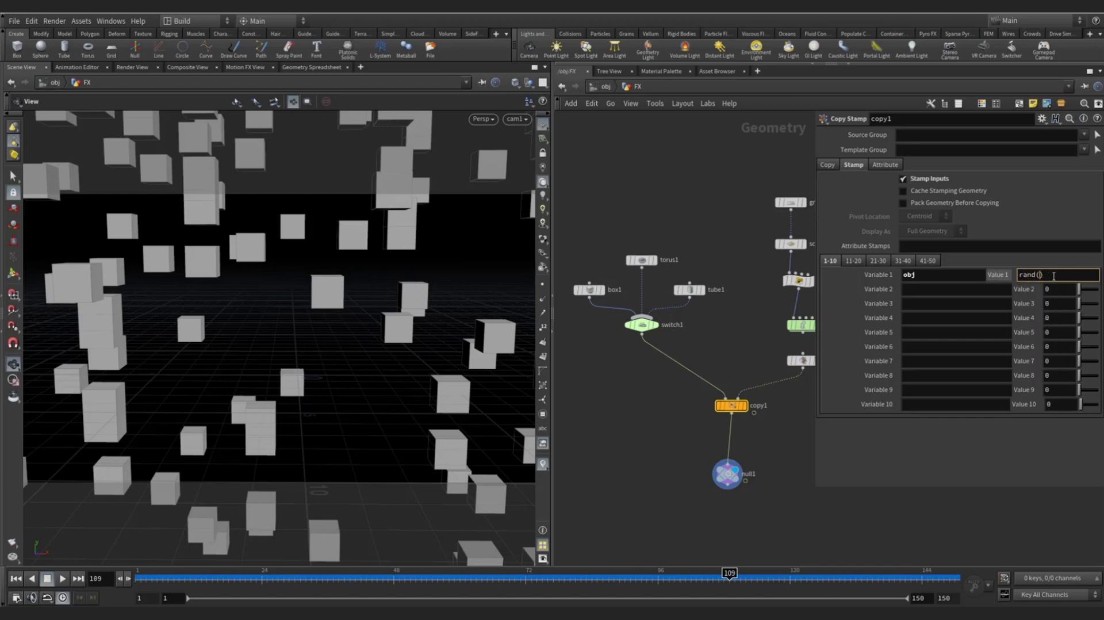
pyautogui.write('$PT')
pyautogui.write('*')
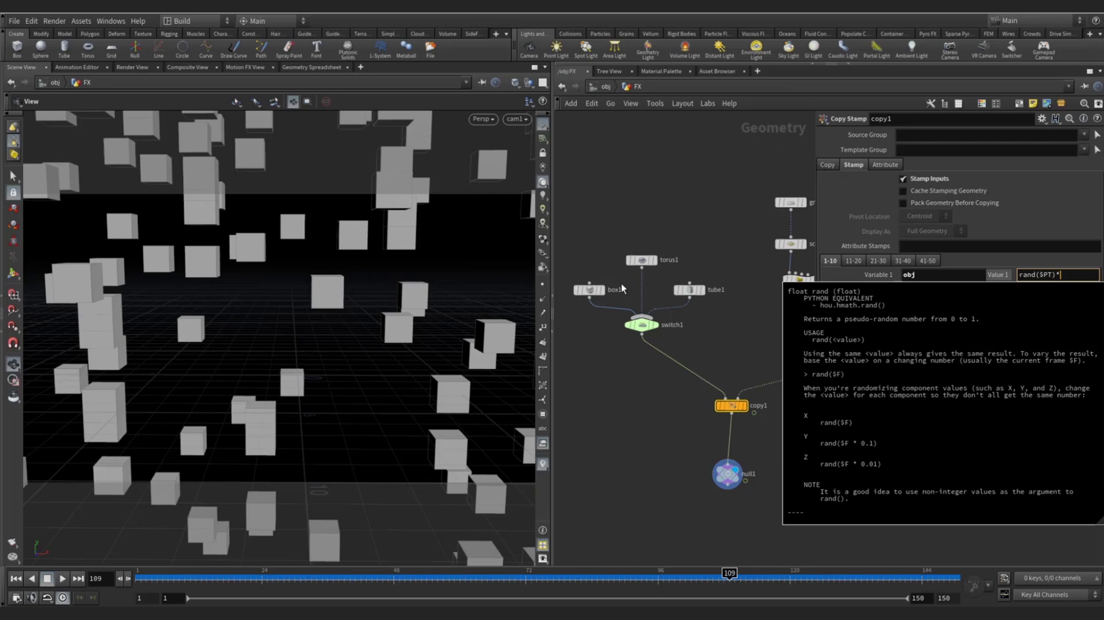
pyautogui.click(1069, 274)
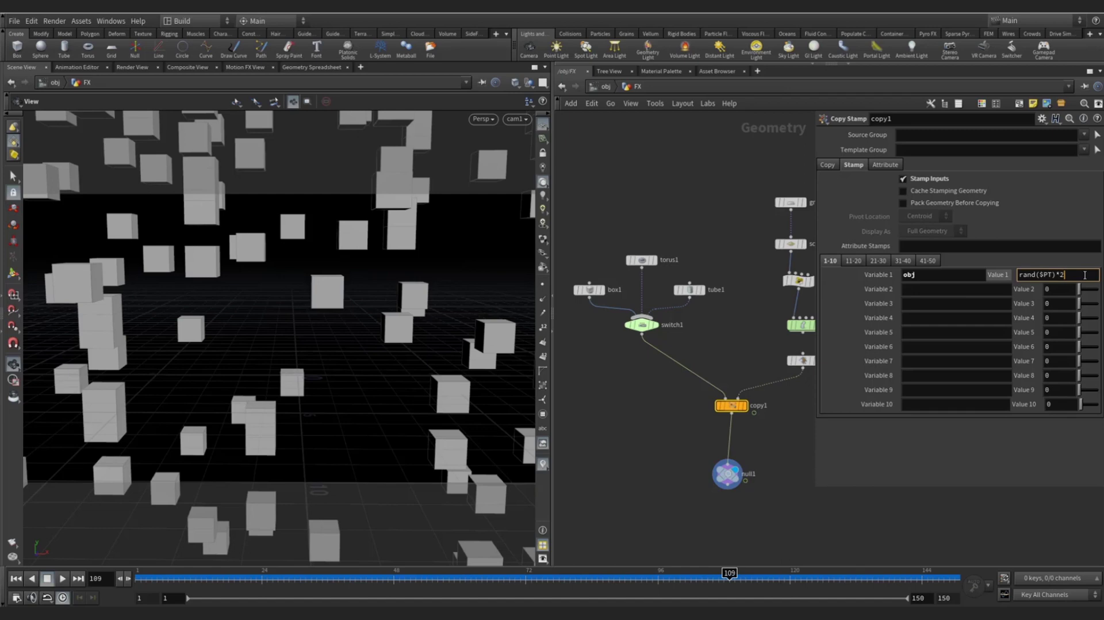
pyautogui.scroll(-2, 662, 322)
pyautogui.moveTo(581, 242)
pyautogui.mouseDown()
pyautogui.moveTo(688, 283)
pyautogui.moveTo(640, 304)
pyautogui.mouseUp()
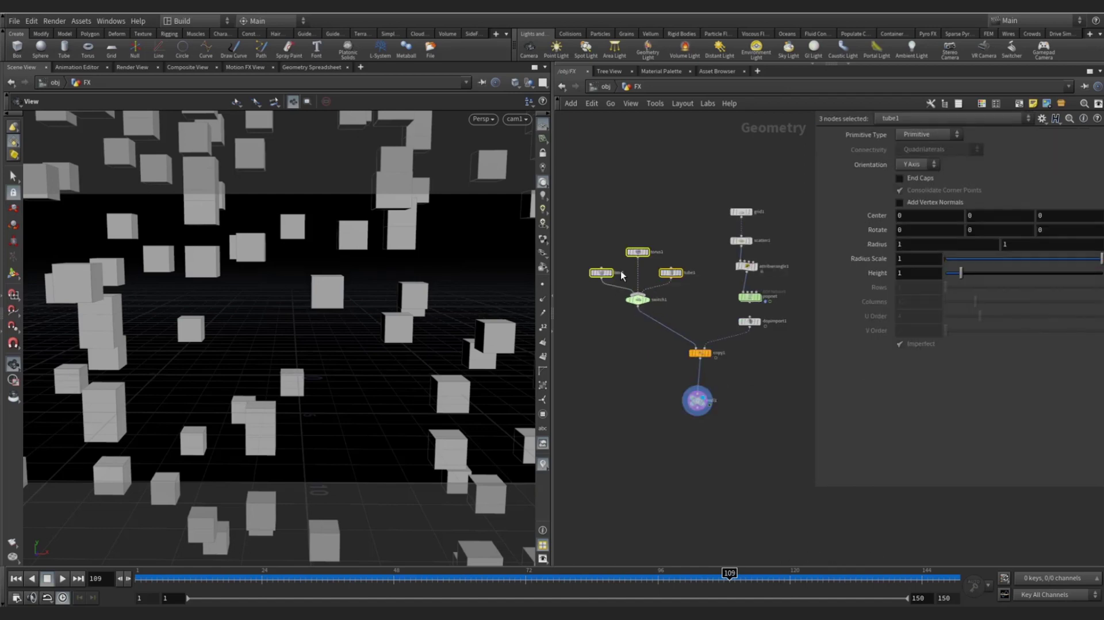
pyautogui.moveTo(585, 222); pyautogui.dragTo(681, 285)
pyautogui.moveTo(587, 205); pyautogui.dragTo(686, 281)
pyautogui.click(722, 330)
pyautogui.click(700, 353)
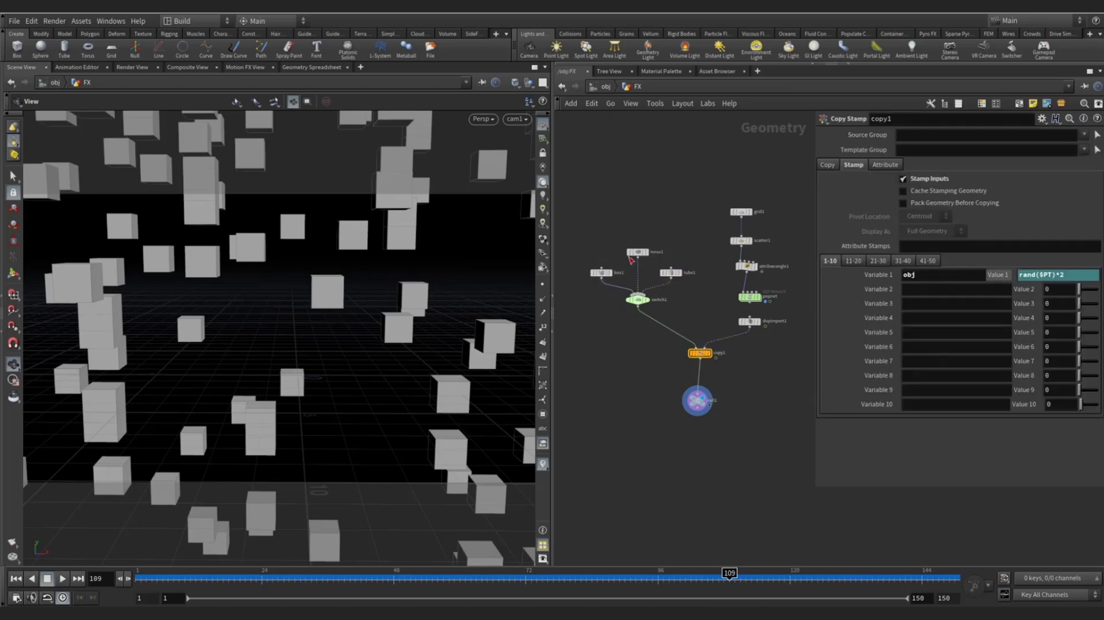
pyautogui.write('2')
# - Reposition the shape nodes, switch1 and null1, then select switch1's Select Input
pyautogui.moveTo(580, 215); pyautogui.dragTo(627, 328)
pyautogui.click(701, 352)
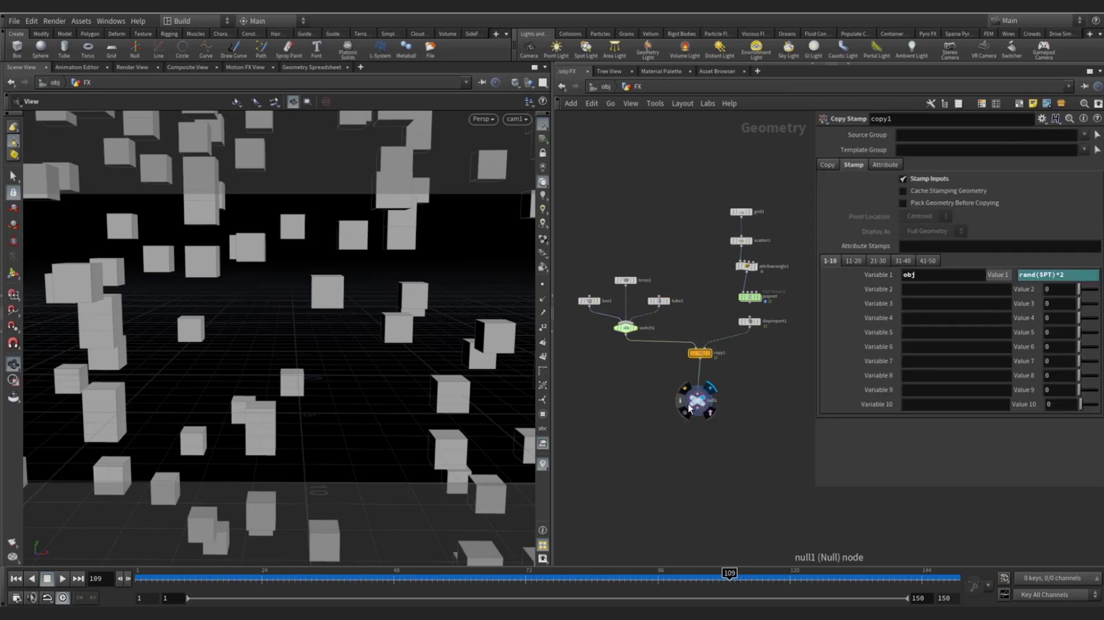
pyautogui.moveTo(691, 410); pyautogui.dragTo(694, 427)
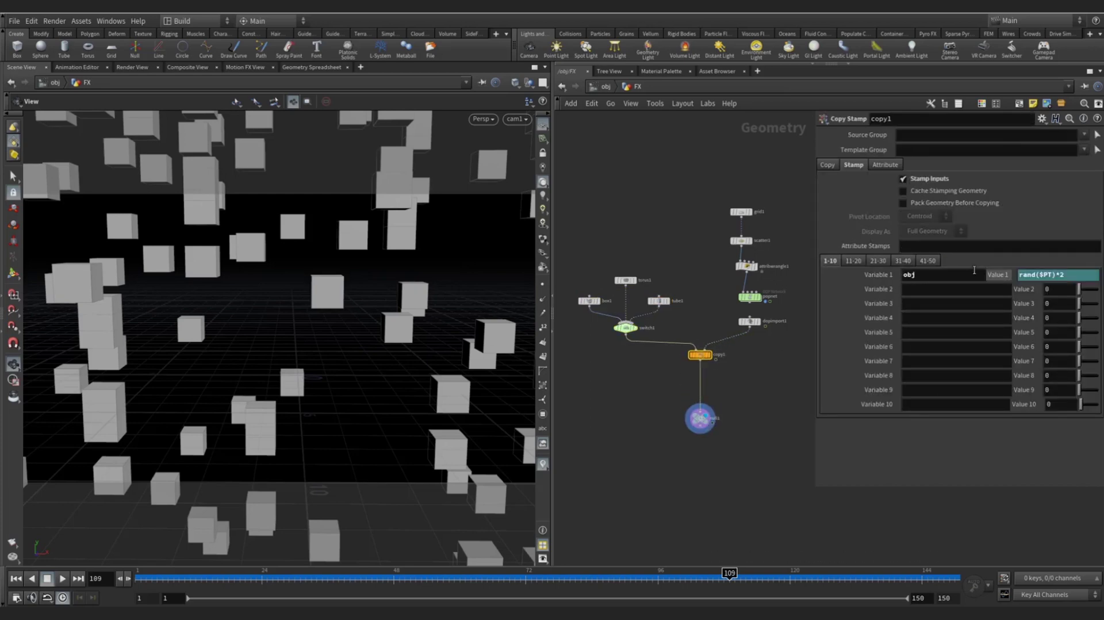
pyautogui.scroll(2, 626, 331)
pyautogui.moveTo(591, 367); pyautogui.dragTo(647, 325)
pyautogui.click(929, 135)
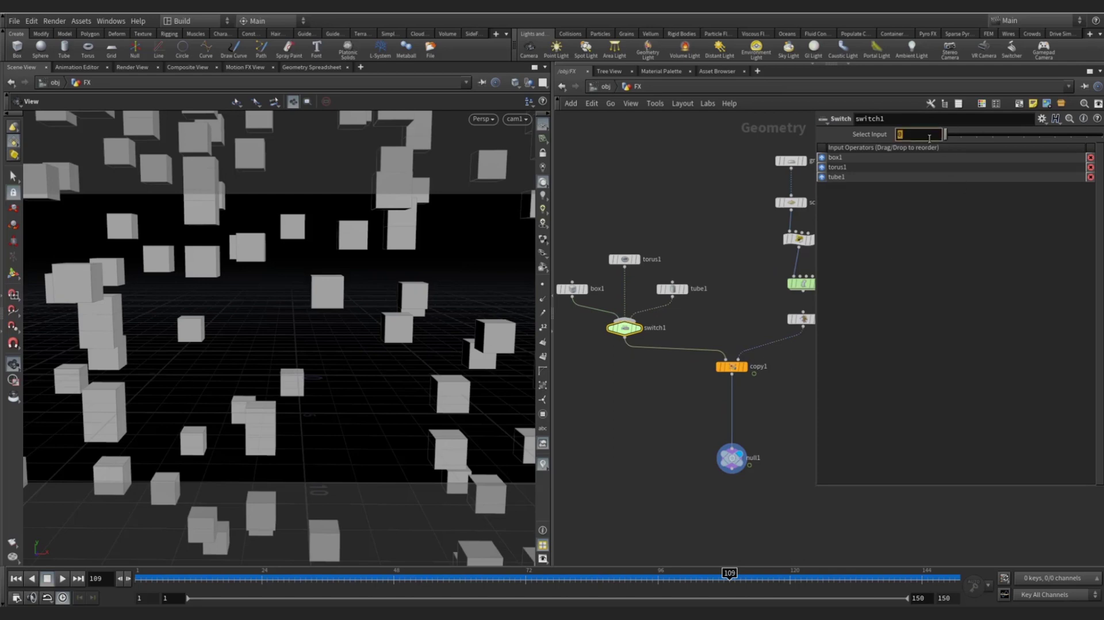
# - Enter stamp("../copy1","obj",0) as switch1's Select Input expression
pyautogui.write('stamp')
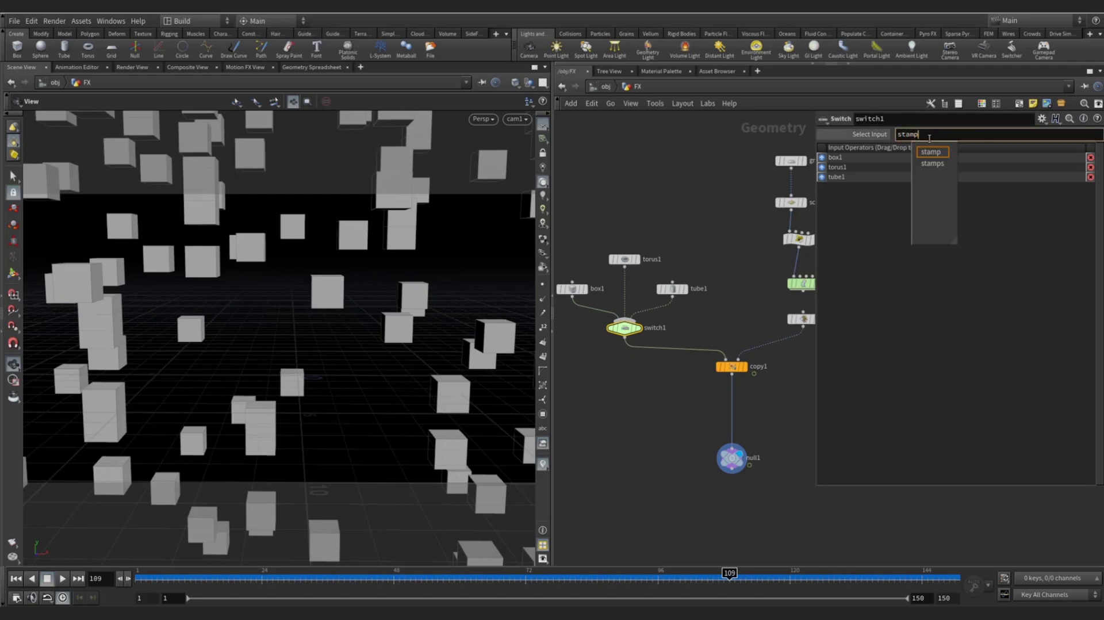
pyautogui.write('()')
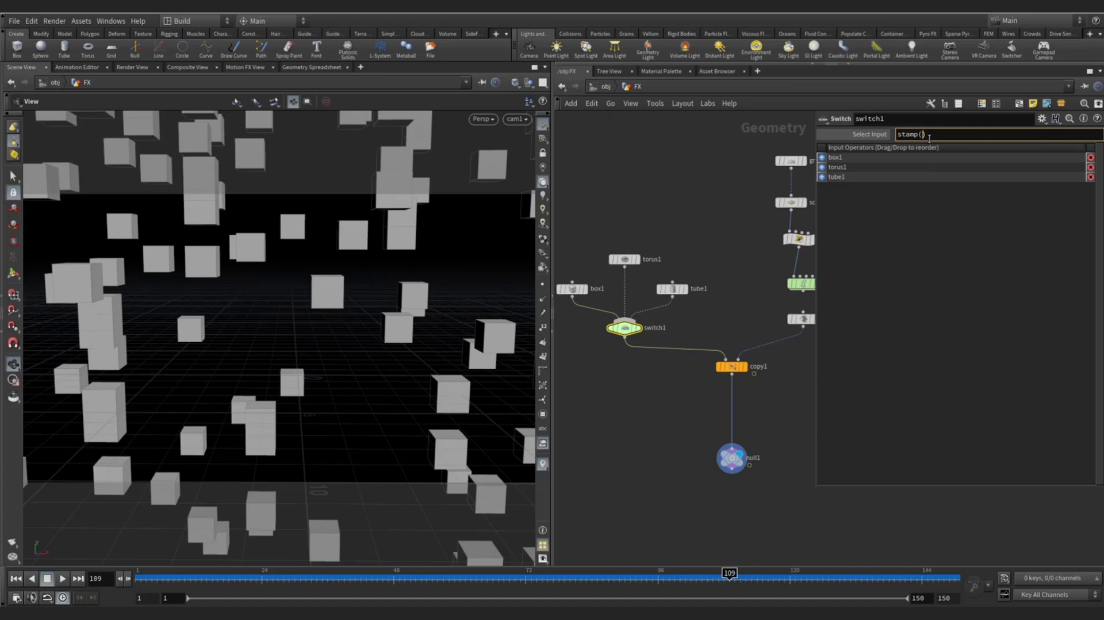
pyautogui.write('"..')
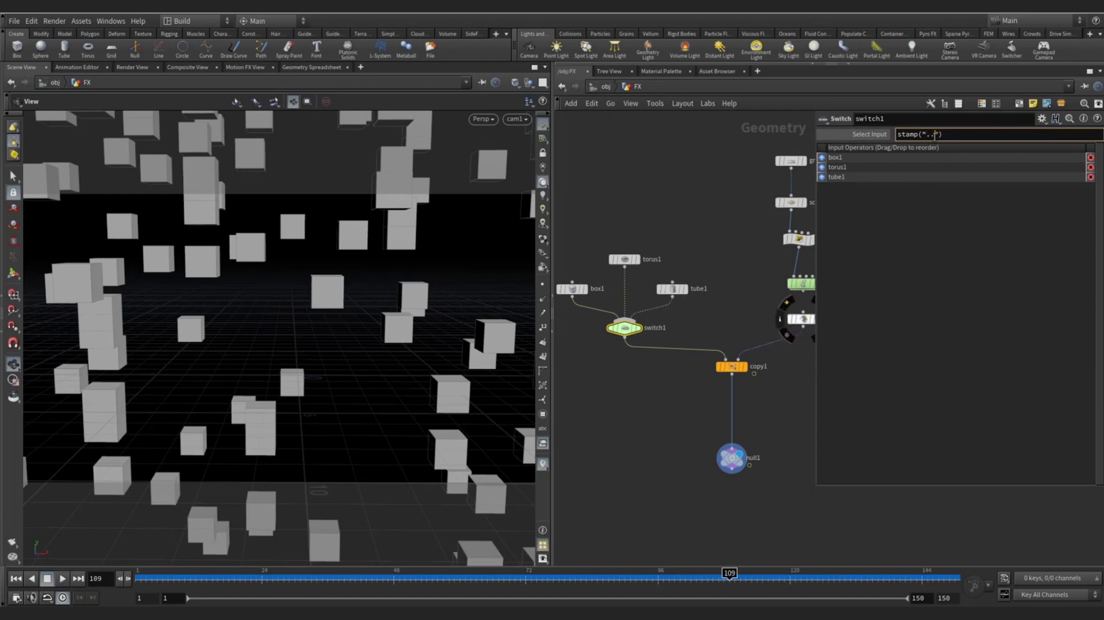
pyautogui.write('/')
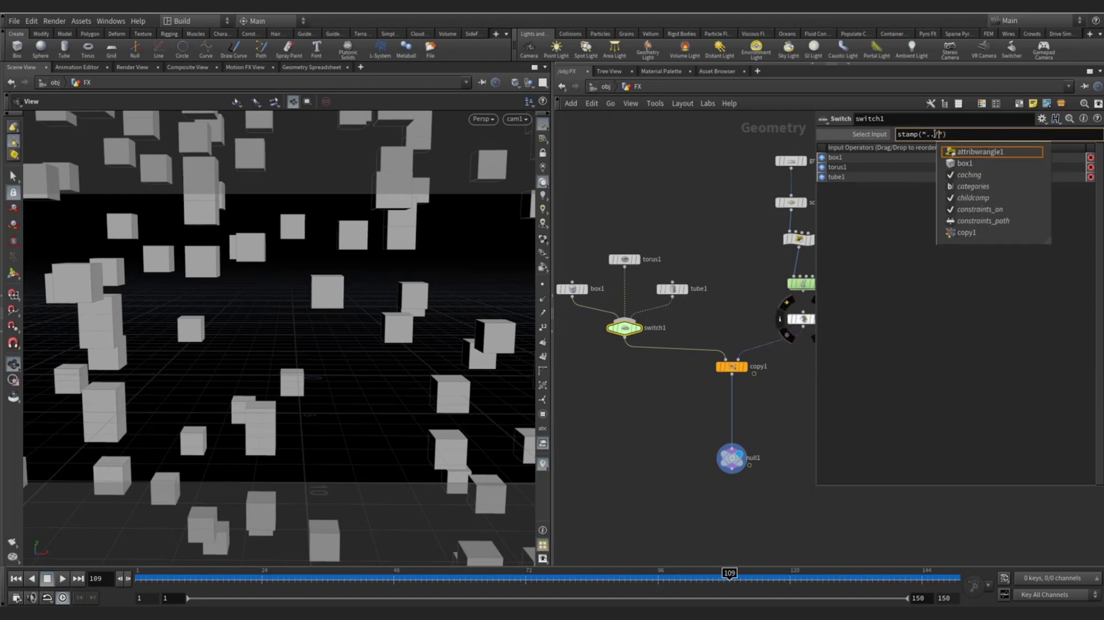
pyautogui.write('copy')
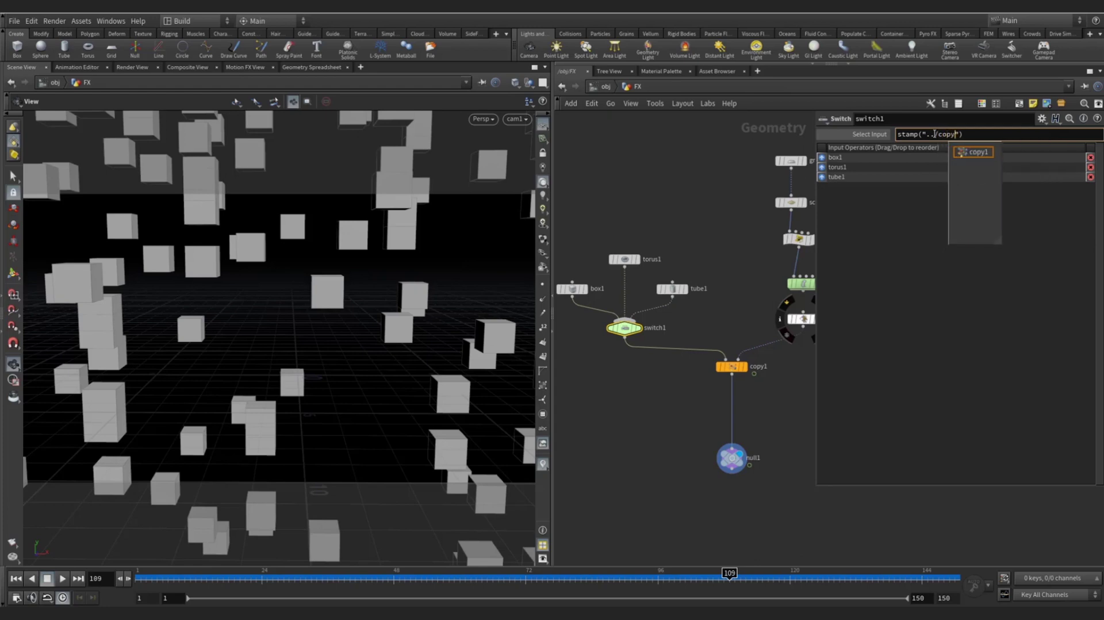
pyautogui.write('1')
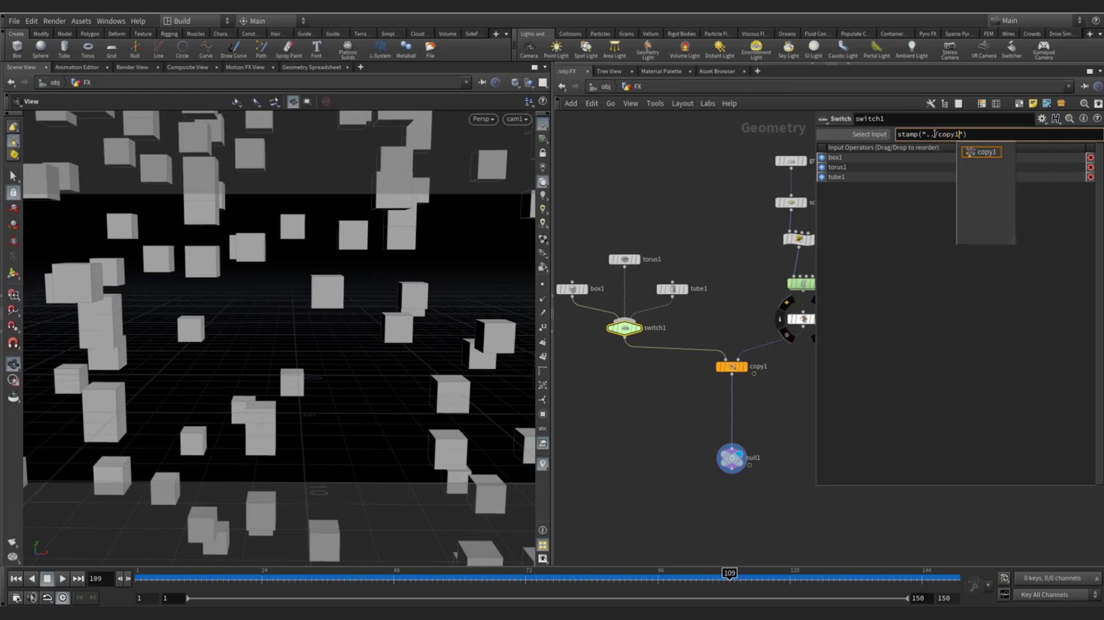
pyautogui.press('Right')
pyautogui.write(',')
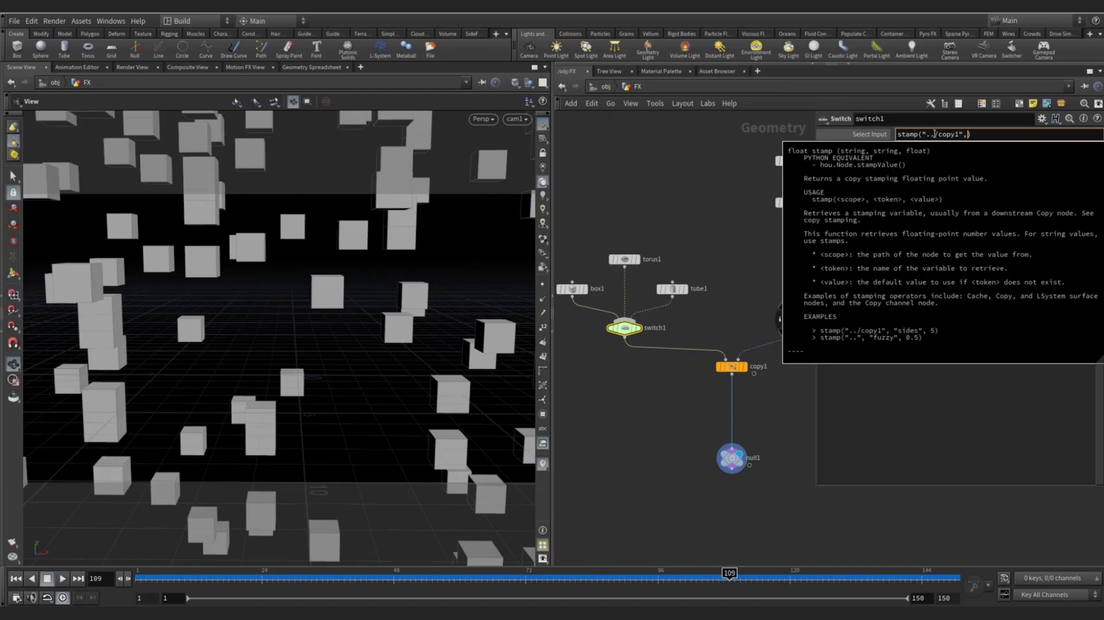
pyautogui.write('"')
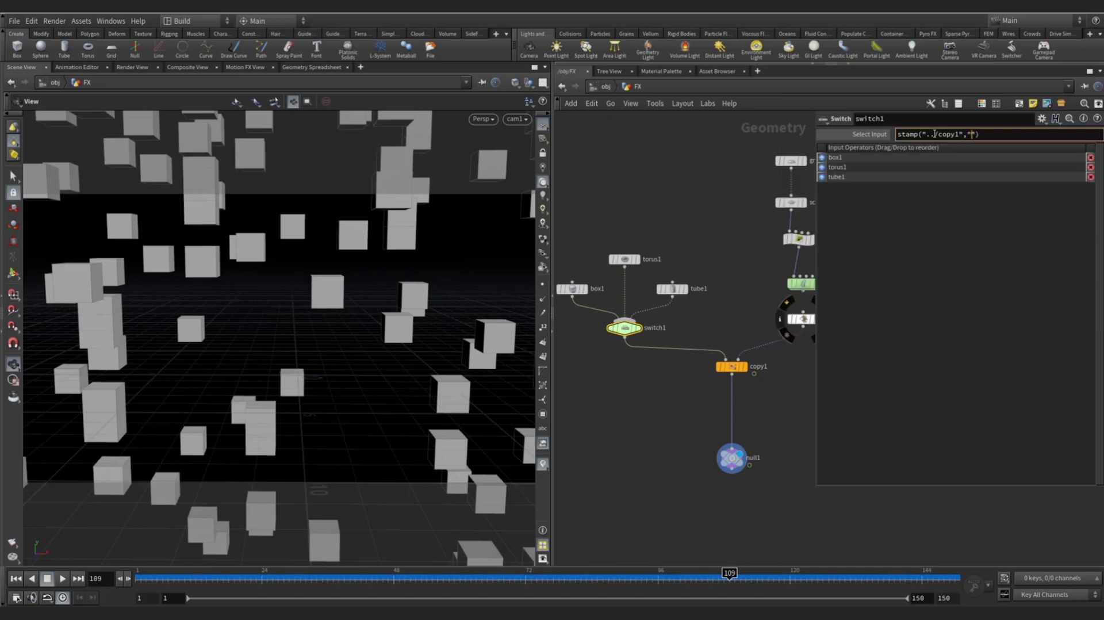
pyautogui.write('obj')
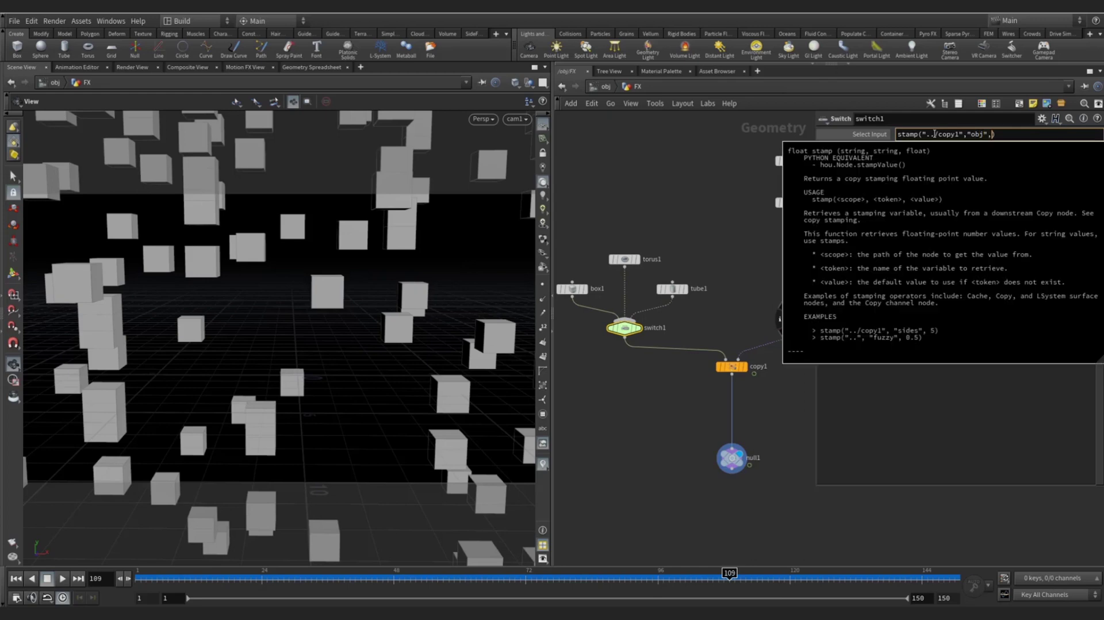
pyautogui.write('0')
pyautogui.press('Return')
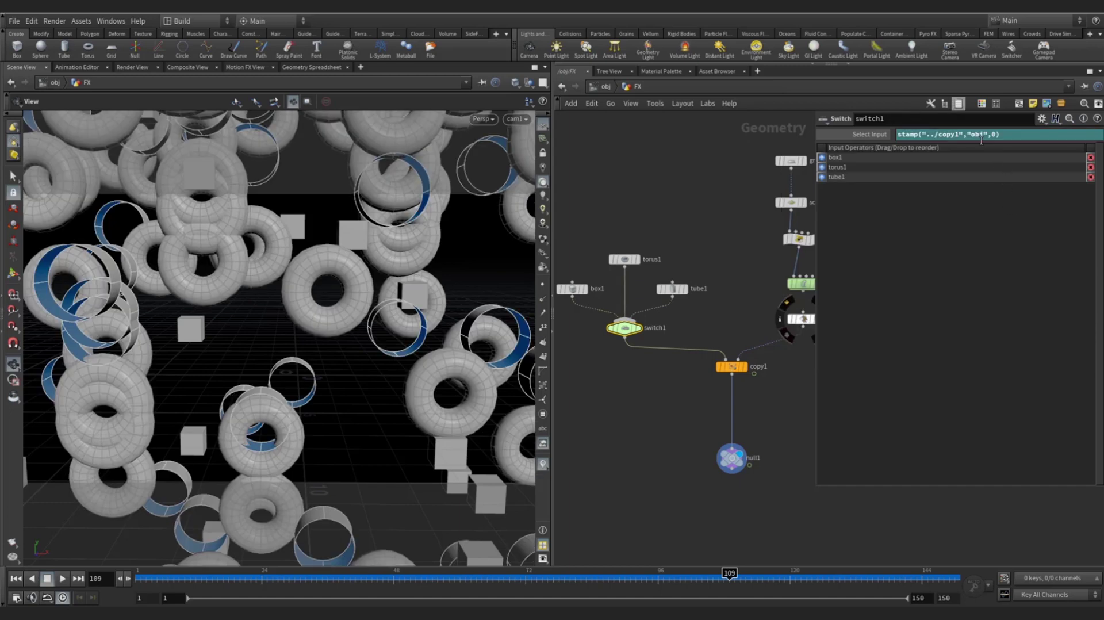
pyautogui.doubleClick(974, 134)
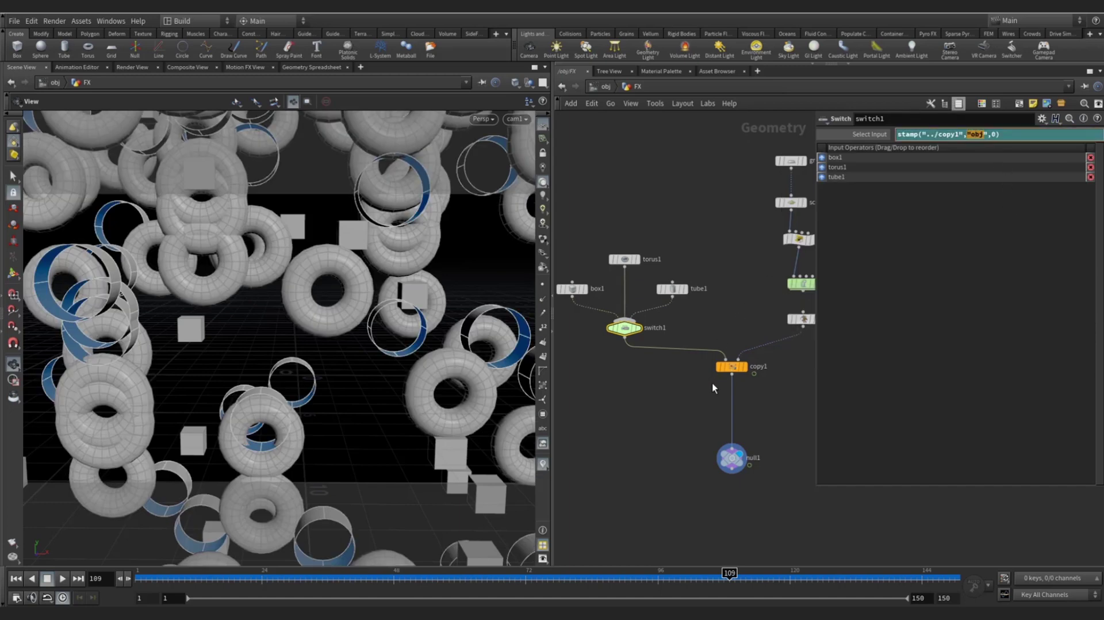
# - Tumble the viewport, return to cam1, and play the mixed copies through frame 145
pyautogui.click(731, 366)
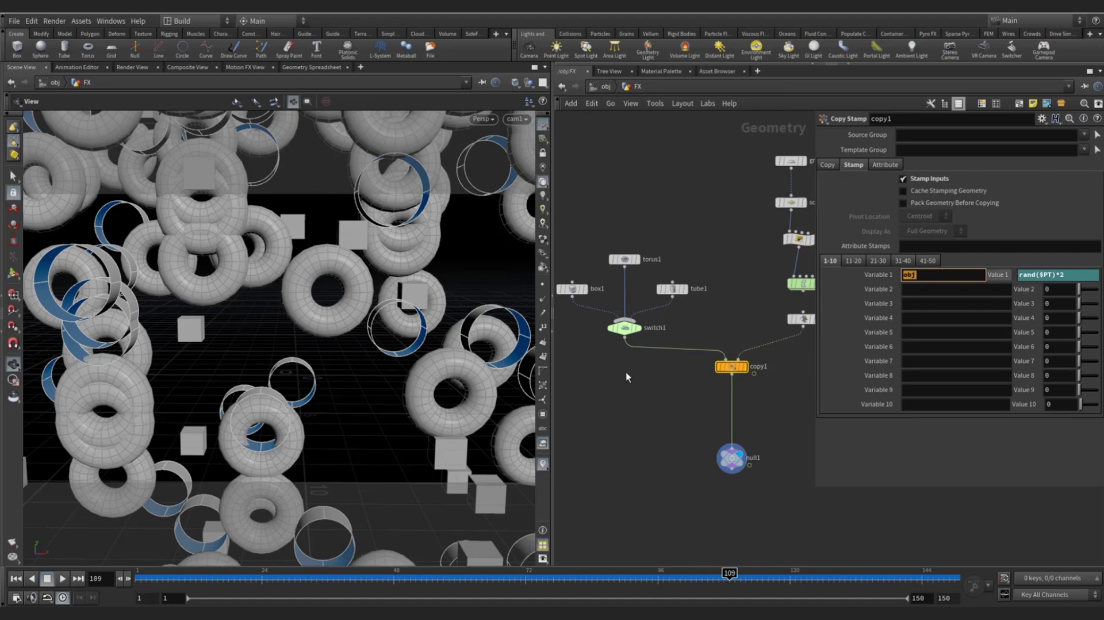
pyautogui.click(624, 328)
pyautogui.scroll(-3, 309, 313)
pyautogui.moveTo(309, 313); pyautogui.dragTo(298, 350)
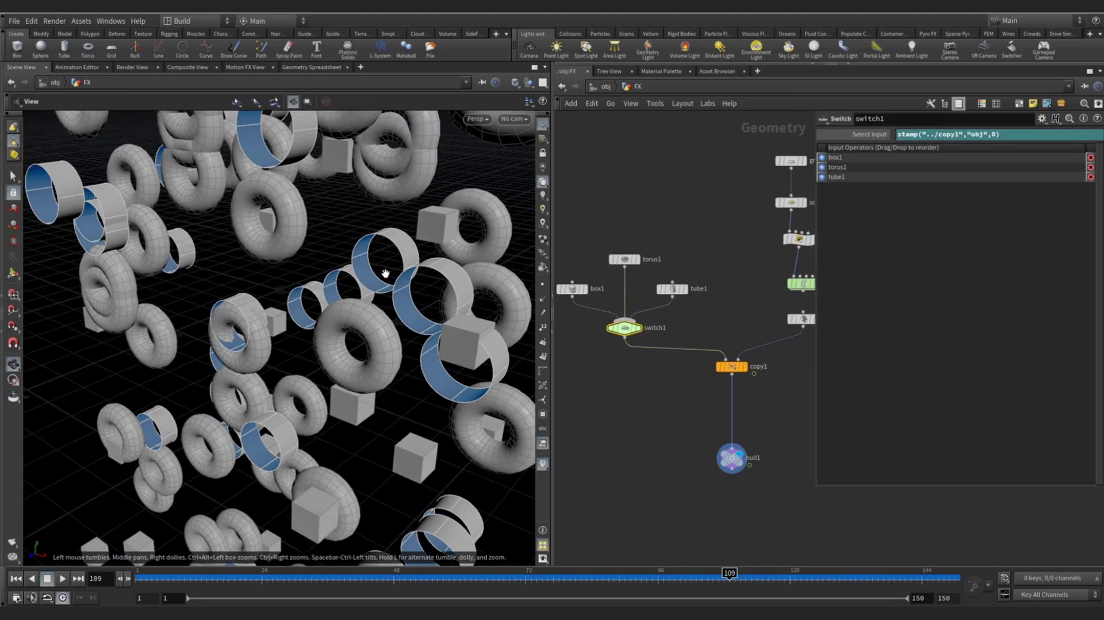
pyautogui.moveTo(385, 272); pyautogui.dragTo(446, 124)
pyautogui.scroll(-5, 363, 275)
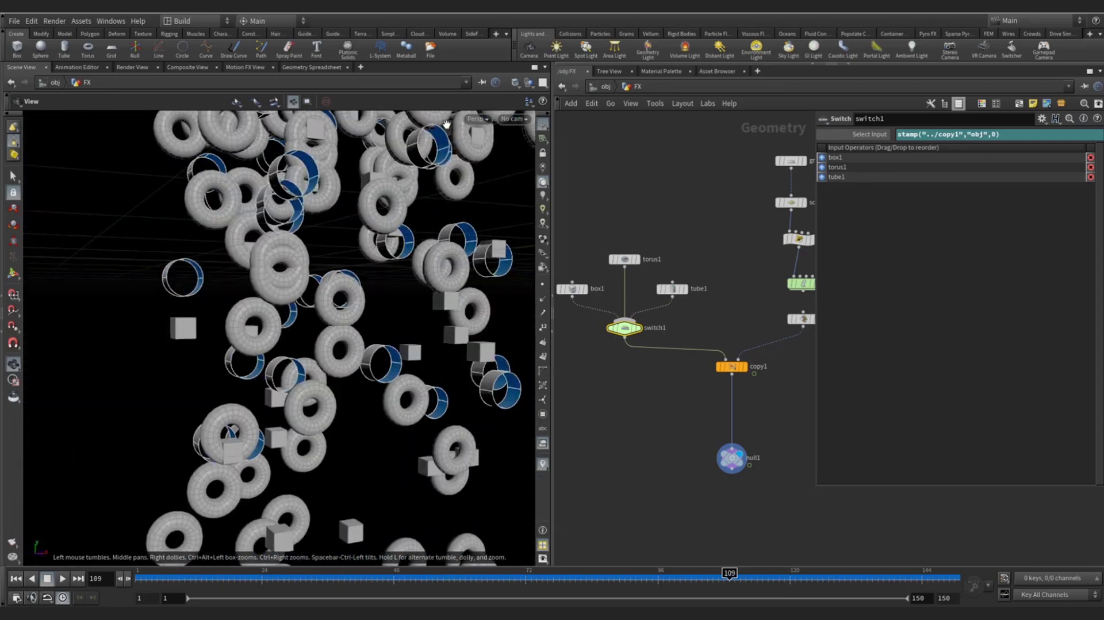
pyautogui.click(514, 119)
pyautogui.click(546, 175)
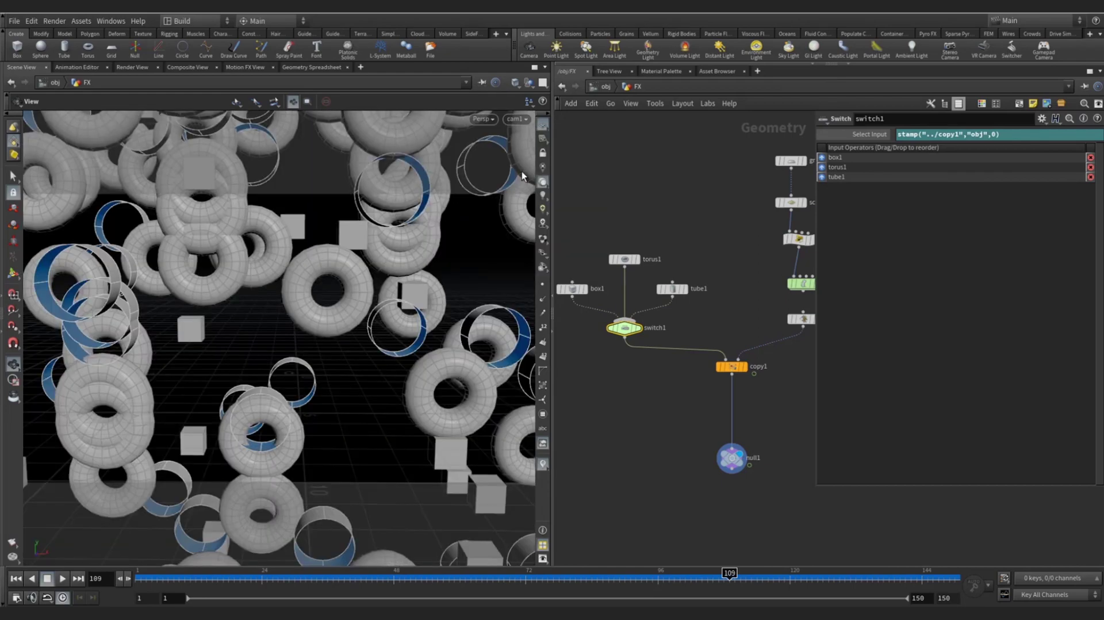
pyautogui.click(178, 572)
pyautogui.click(62, 578)
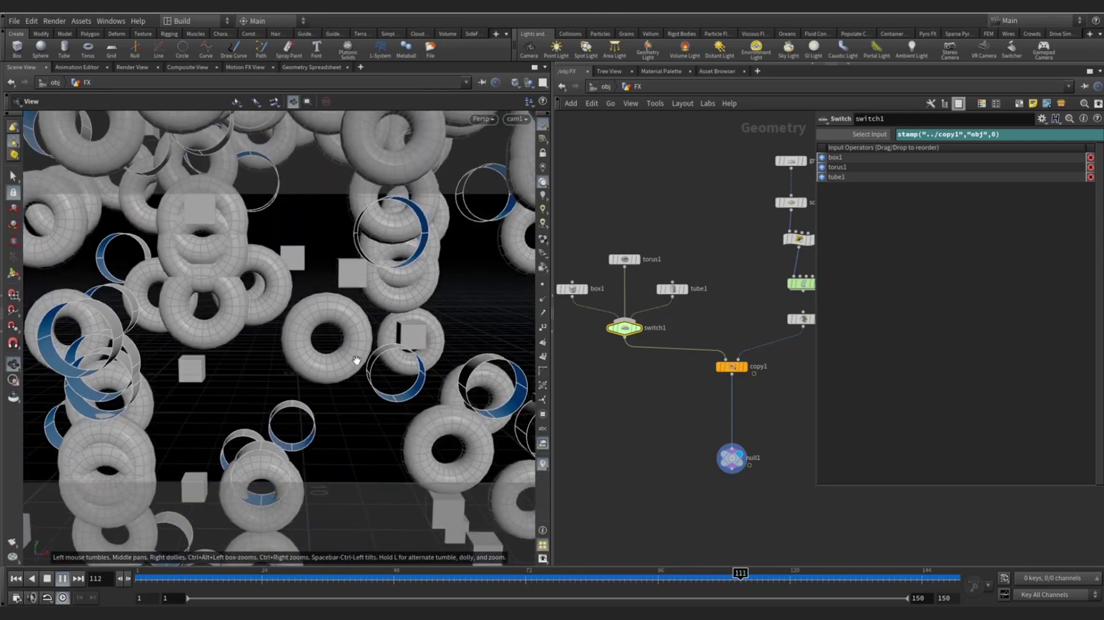
pyautogui.click(48, 579)
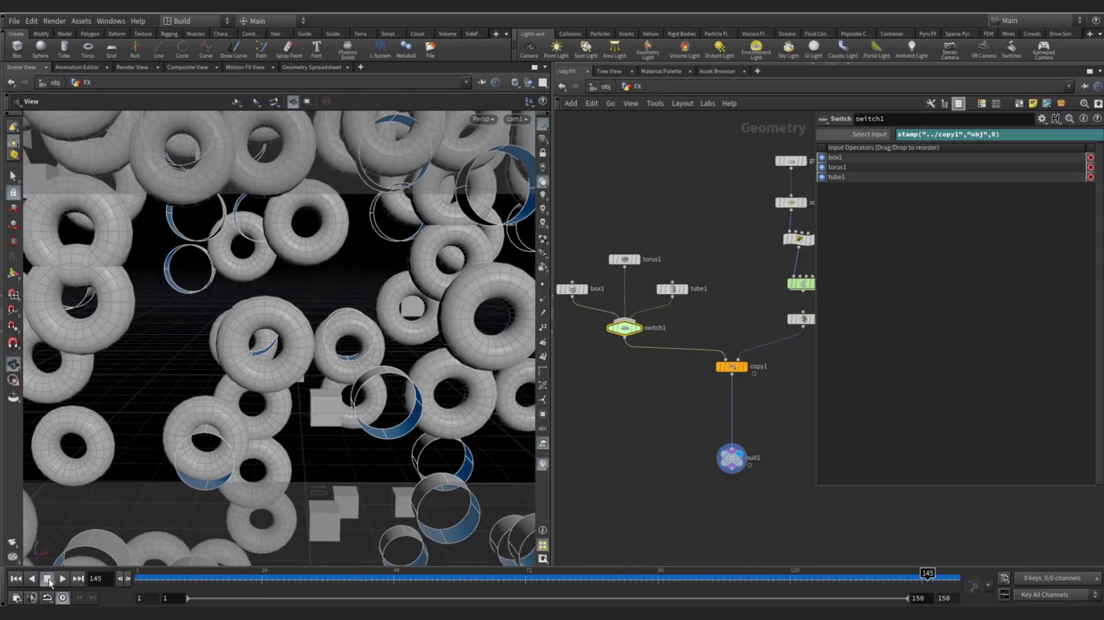
# - Move null1 further down below copy1 in the network
pyautogui.moveTo(629, 338)
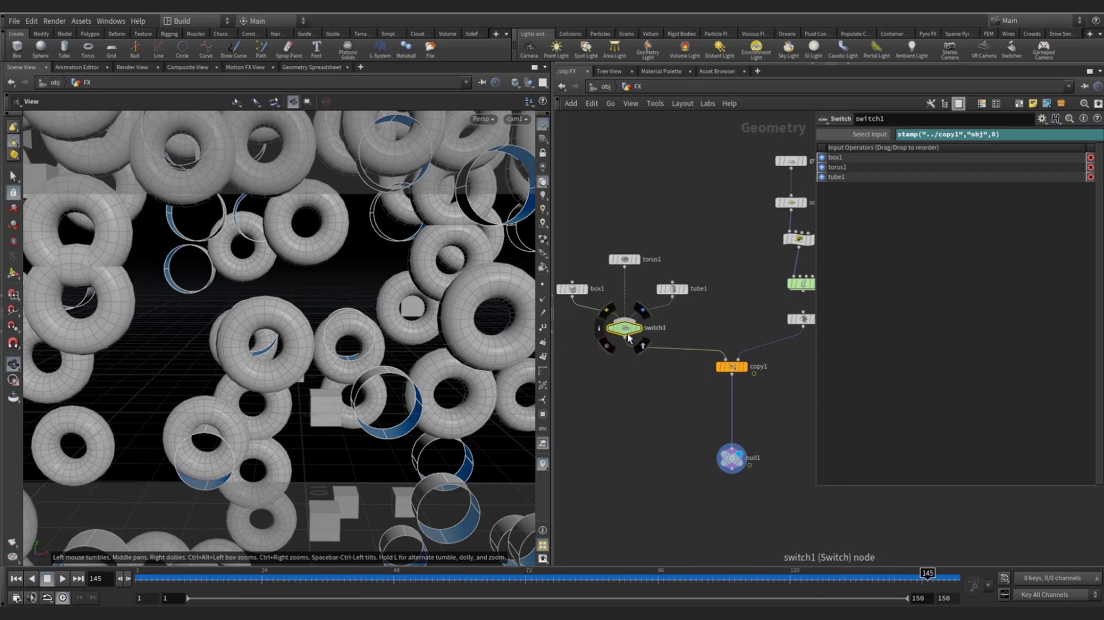
pyautogui.moveTo(734, 460); pyautogui.dragTo(667, 394, button='middle')
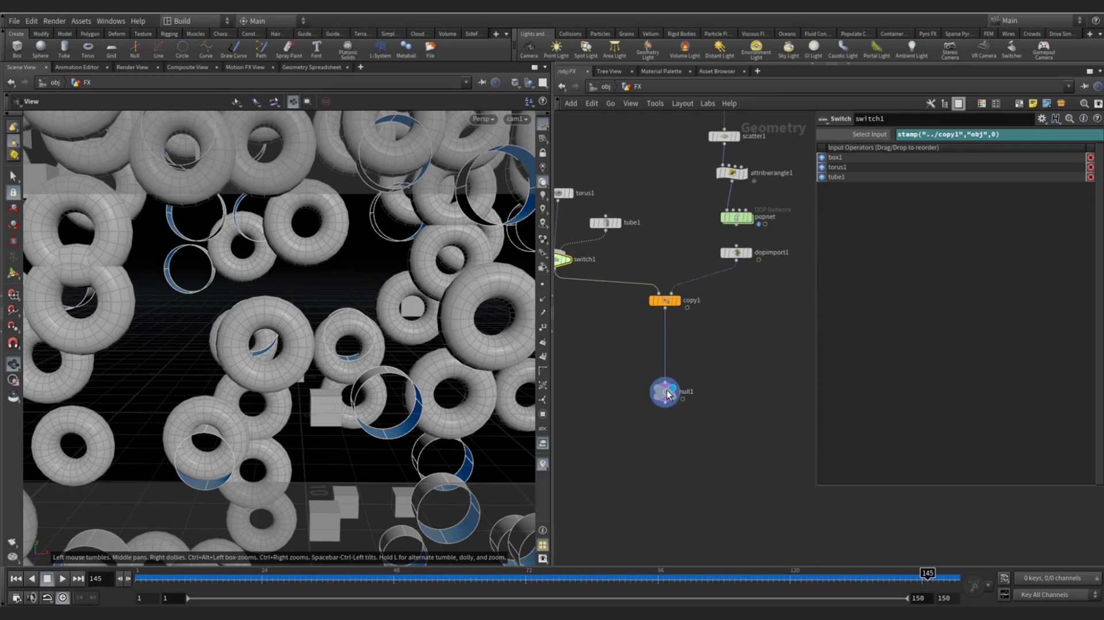
pyautogui.moveTo(667, 394); pyautogui.dragTo(667, 425)
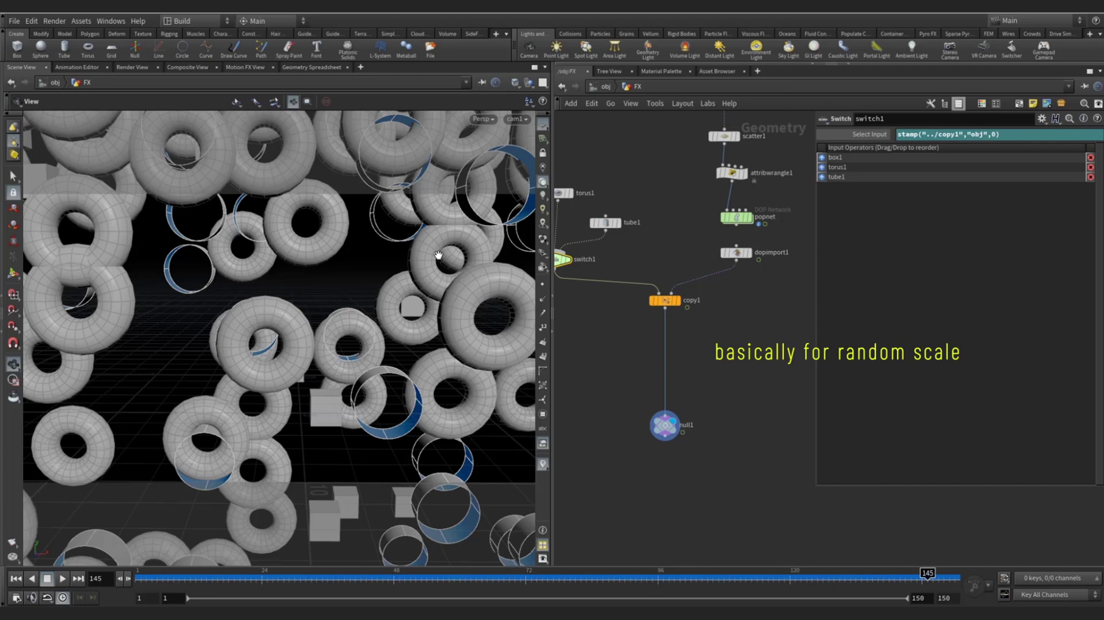
pyautogui.scroll(3, 751, 312)
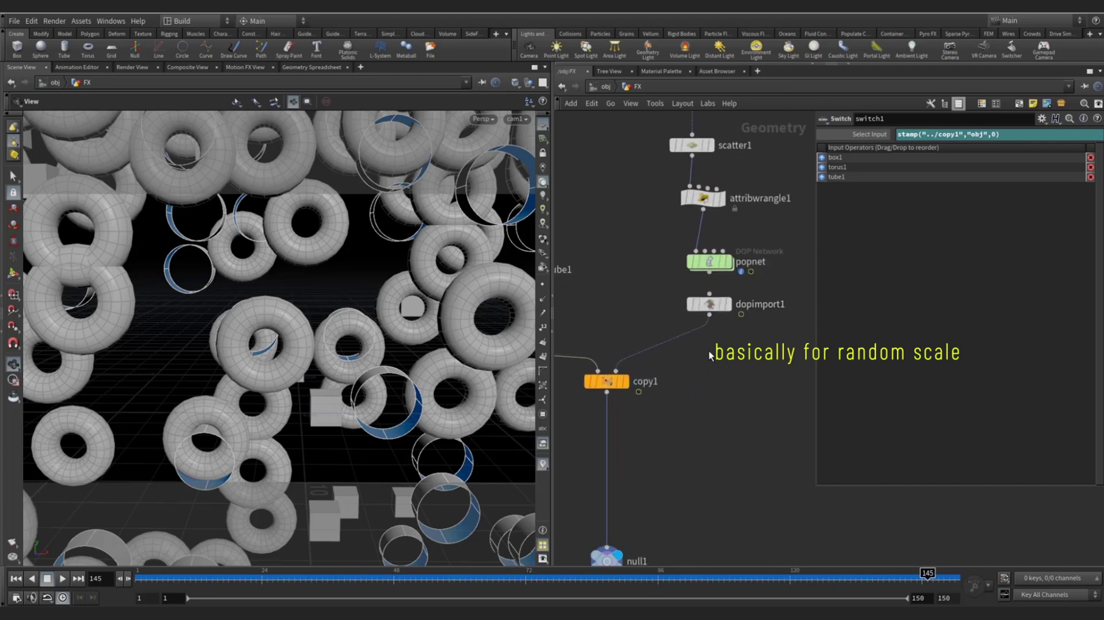
pyautogui.press('Tab')
# - Insert an Attribute Wrangle on the wire between dopimport1 and copy1
pyautogui.moveTo(727, 121)
pyautogui.click(816, 107)
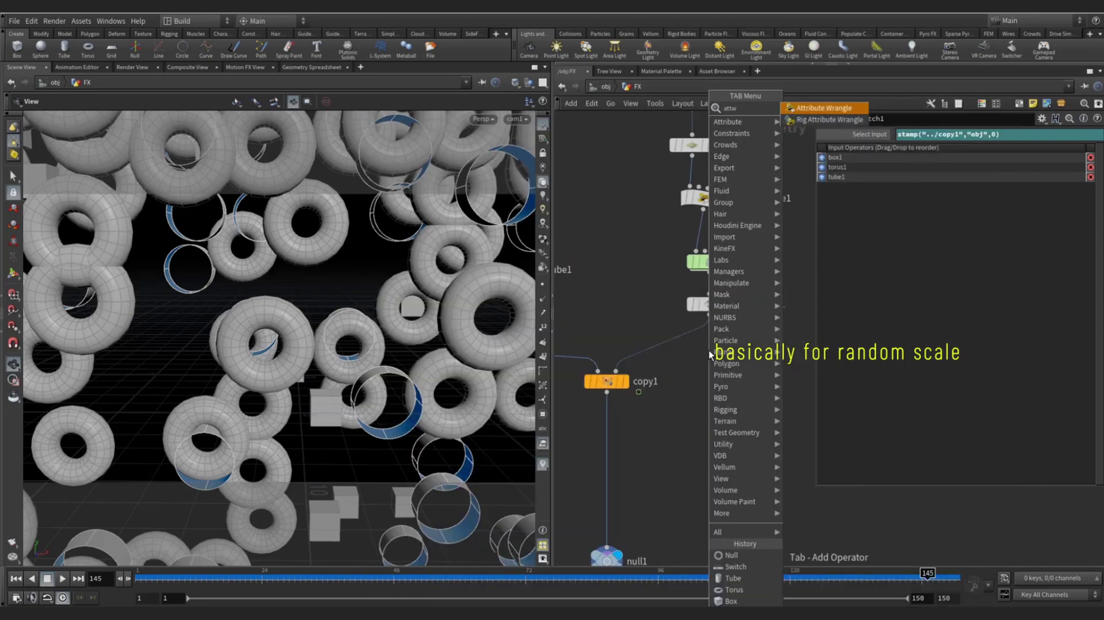
pyautogui.click(672, 348)
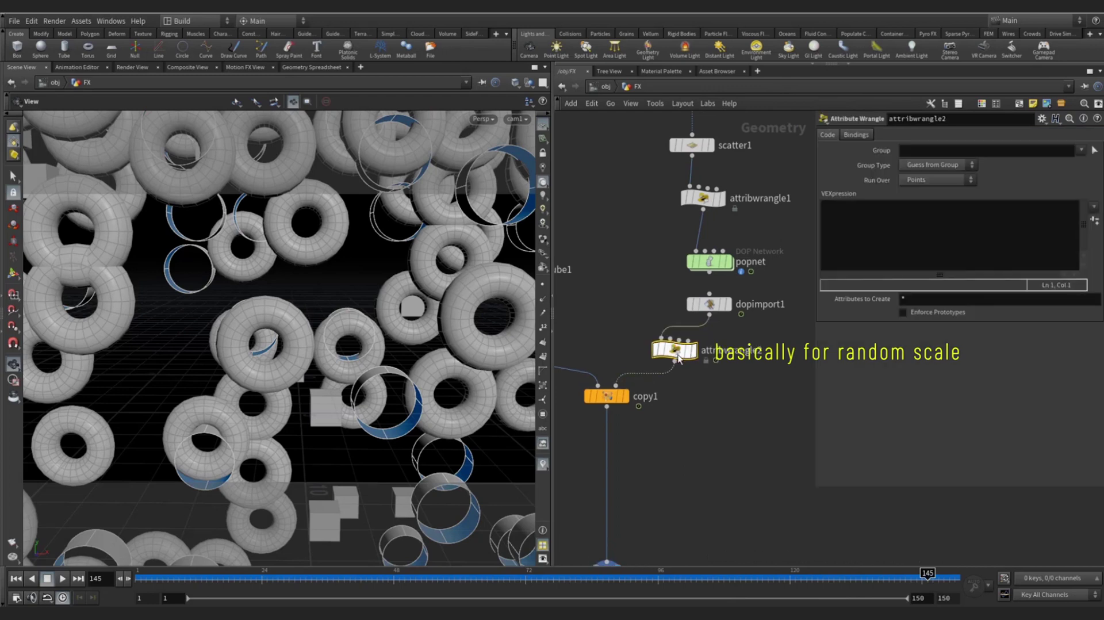
pyautogui.moveTo(672, 347); pyautogui.dragTo(722, 359)
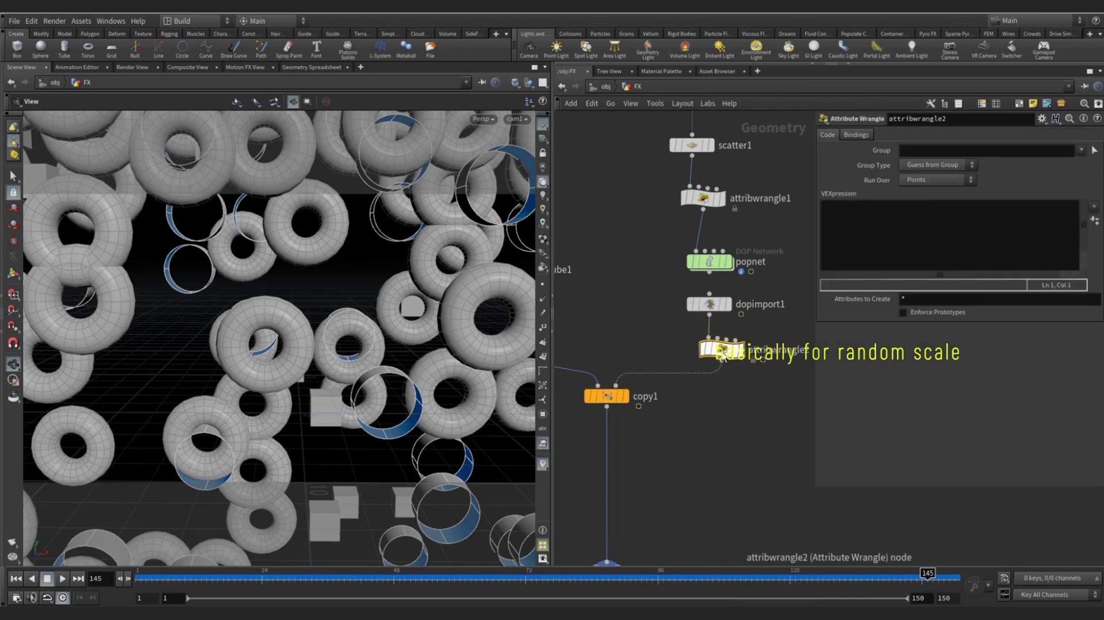
pyautogui.click(883, 247)
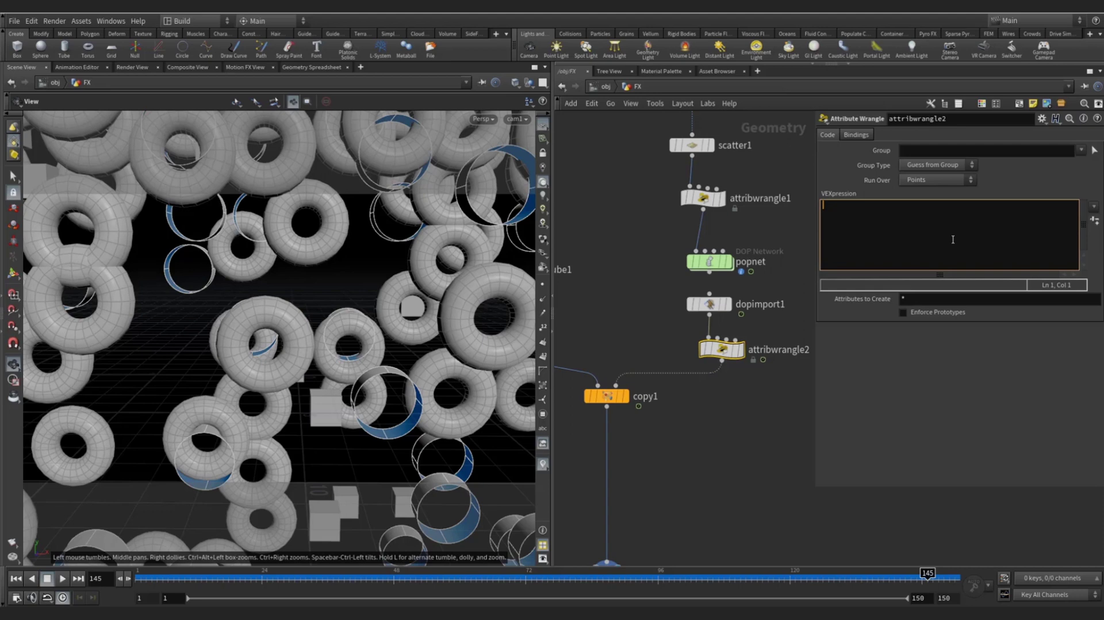
pyautogui.write('p')
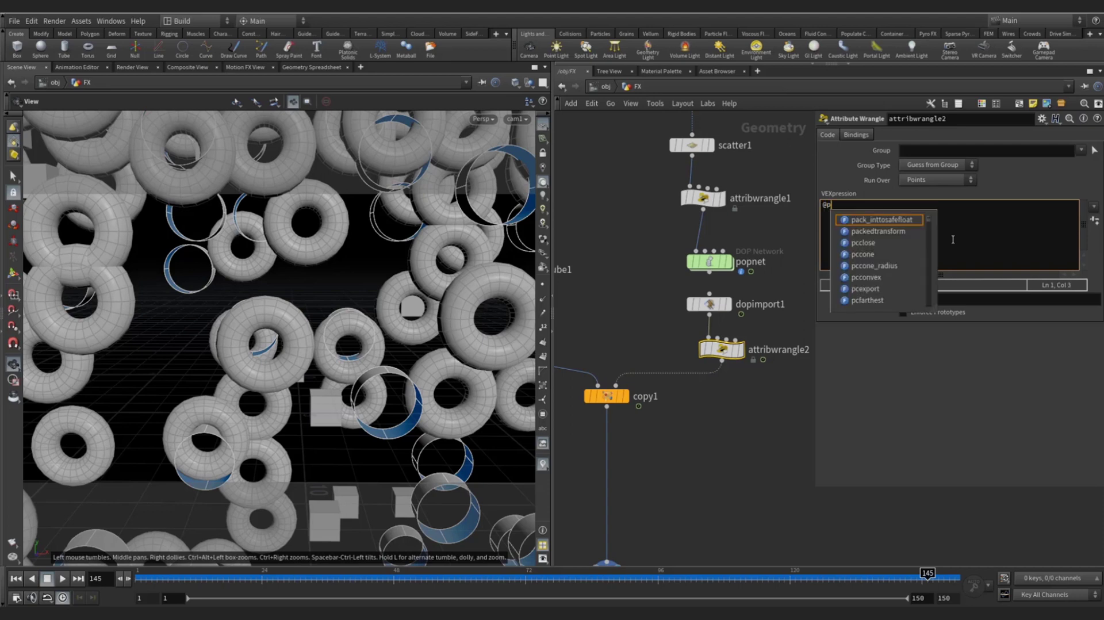
pyautogui.write('ca')
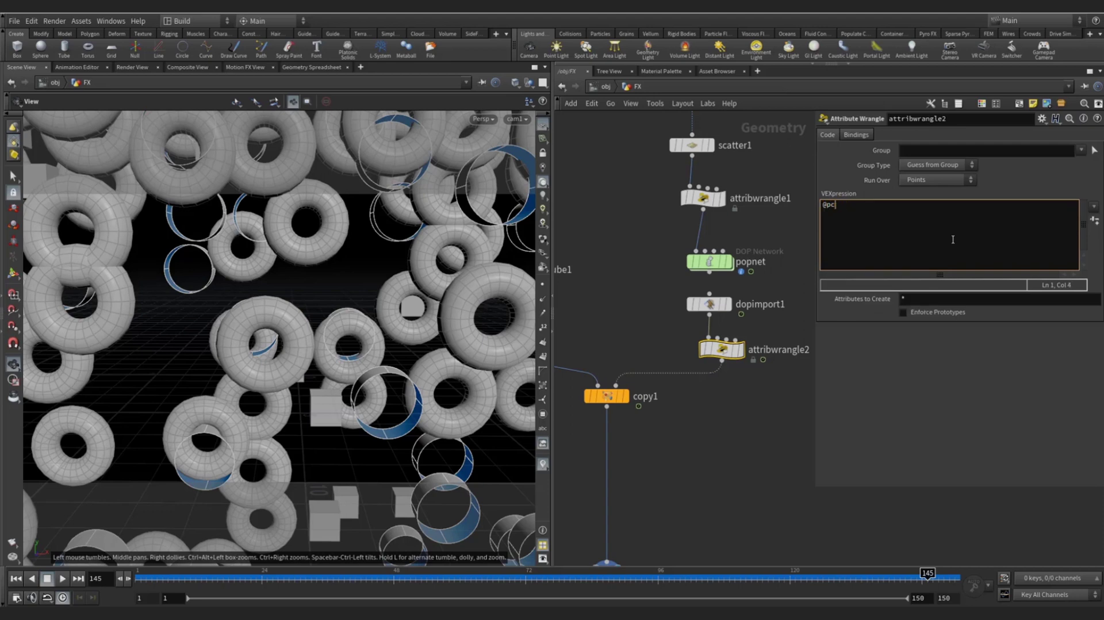
pyautogui.press('BackSpace')
pyautogui.write('scale = fit')
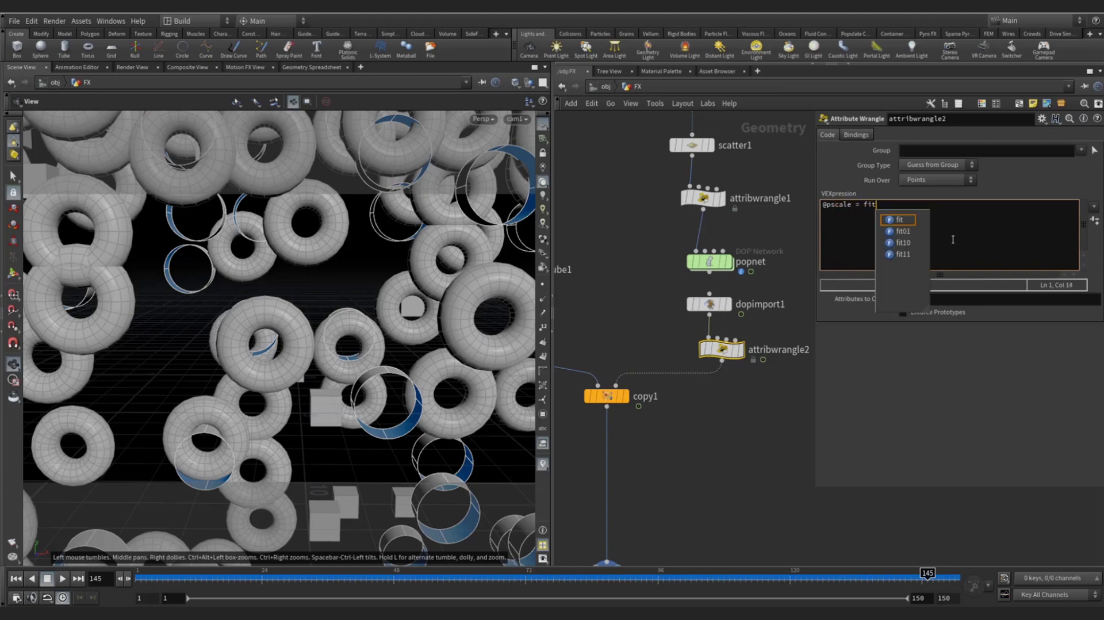
pyautogui.write('01')
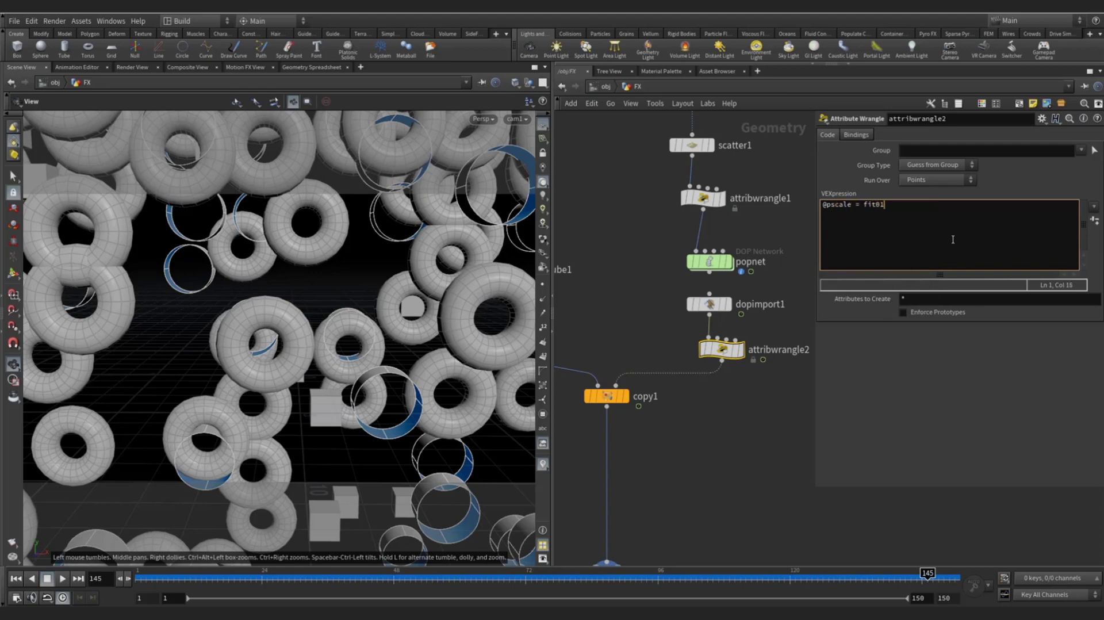
pyautogui.write('()')
pyautogui.write('rand()')
pyautogui.write('@ptnu')
pyautogui.write('m),')
pyautogui.write('0.2,0.6);')
pyautogui.hotkey('ctrl', 'Return')
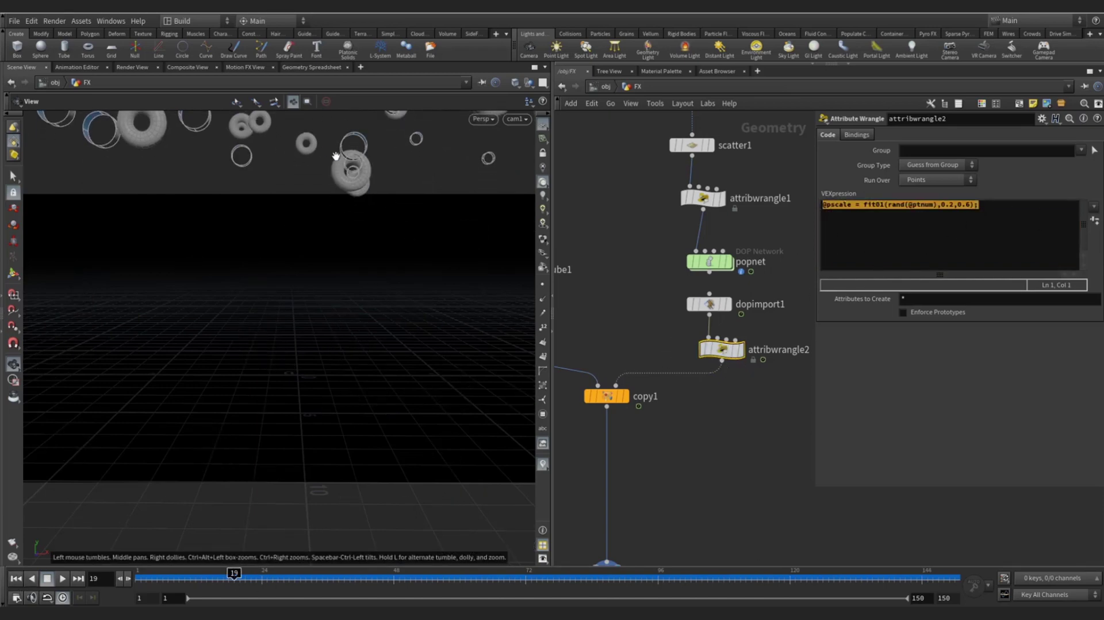
# - Scrub and play the randomly scaled copies, then return to frame 1 and reframe the network
pyautogui.moveTo(157, 580)
pyautogui.mouseDown()
pyautogui.moveTo(464, 581)
pyautogui.moveTo(138, 571)
pyautogui.mouseUp()
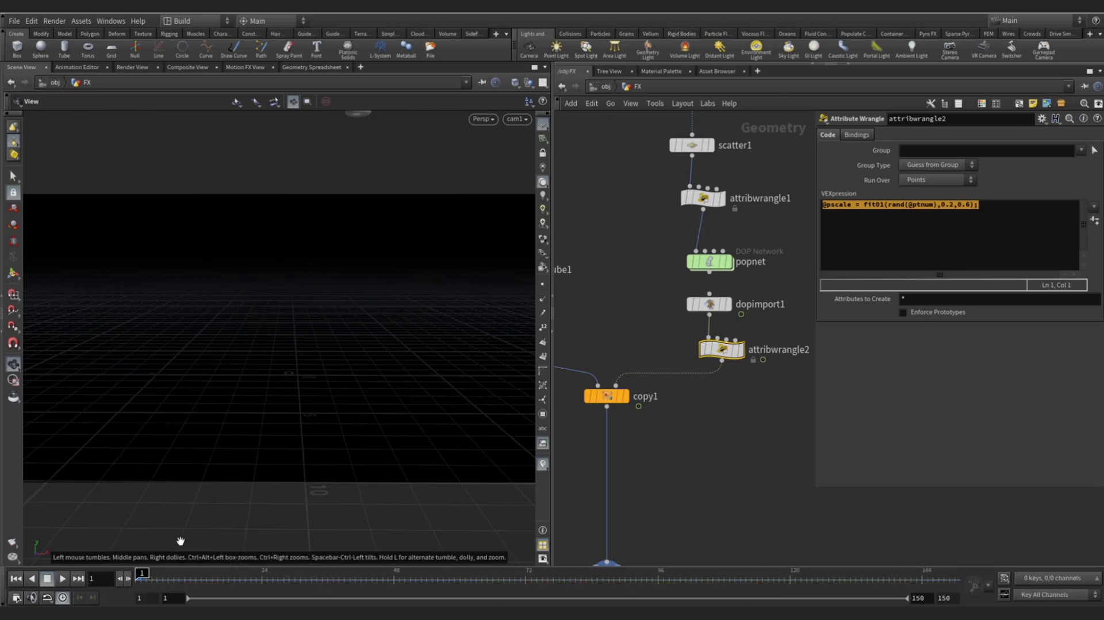
pyautogui.click(63, 577)
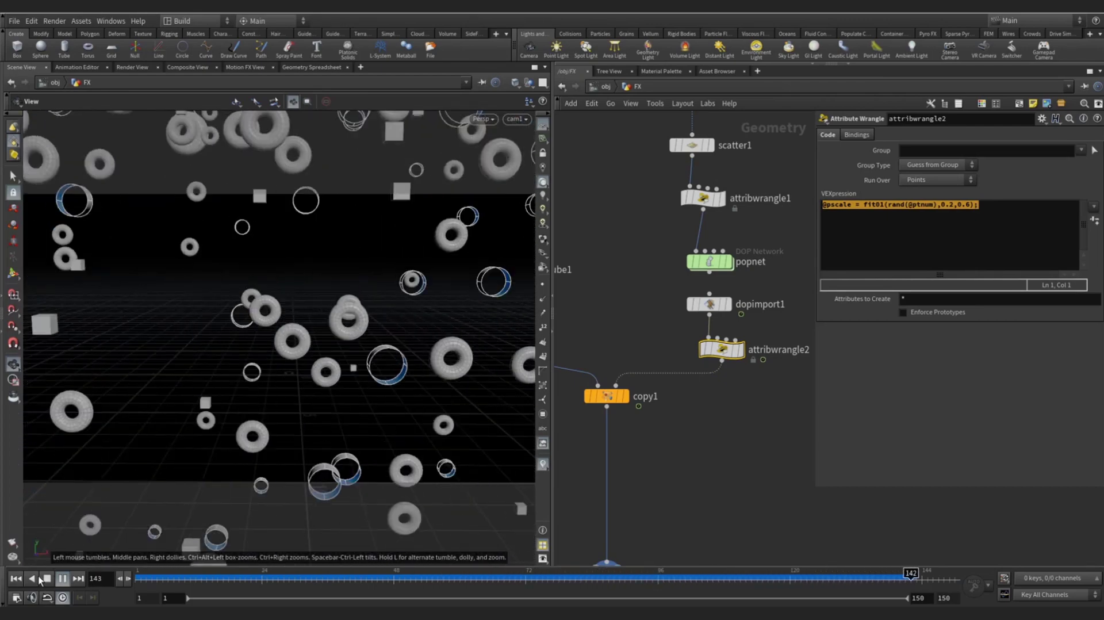
pyautogui.hotkey('ctrl', 'Up')
pyautogui.scroll(-2, 671, 357)
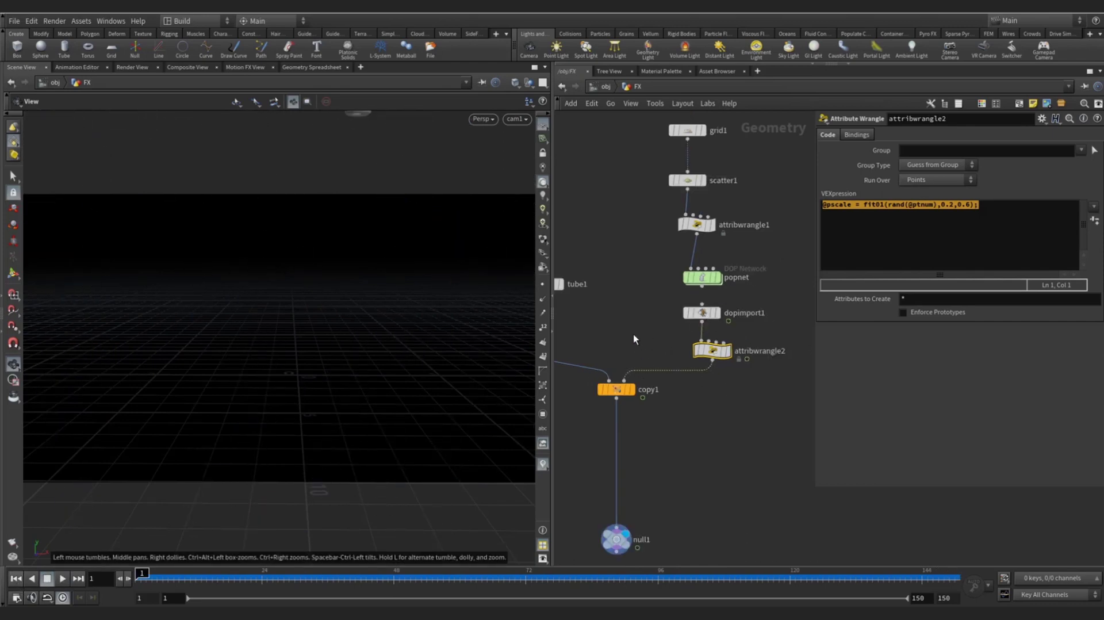
pyautogui.moveTo(512, 347); pyautogui.dragTo(616, 316, button='middle')
# - Select copy1 and name stamp Variable 2 rotx
pyautogui.moveTo(715, 358); pyautogui.dragTo(715, 374)
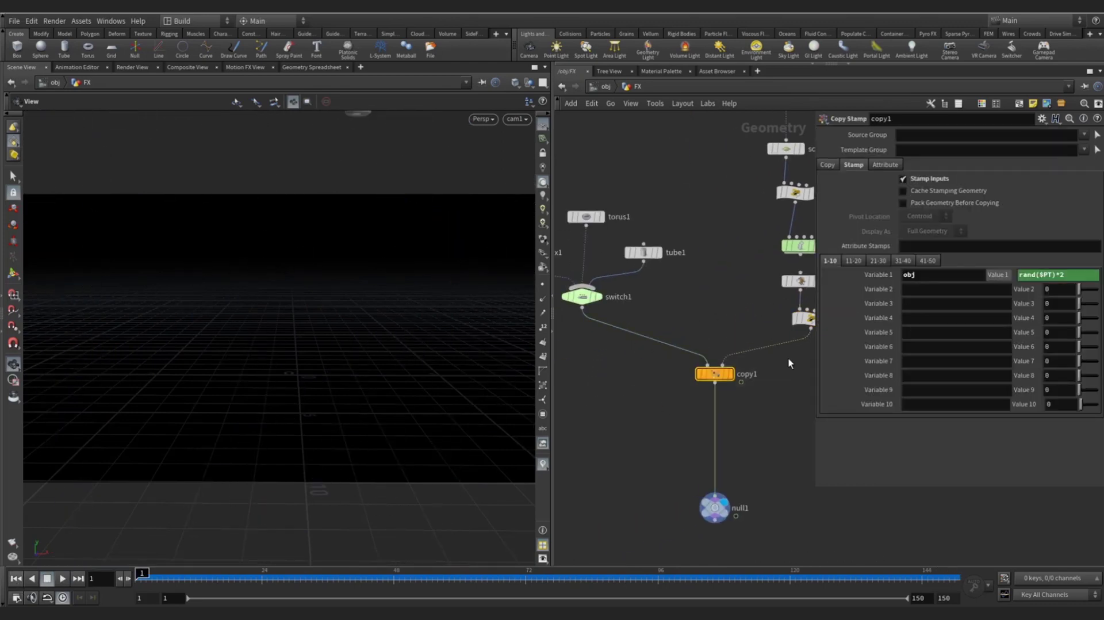
pyautogui.moveTo(659, 416); pyautogui.dragTo(761, 347)
pyautogui.click(934, 289)
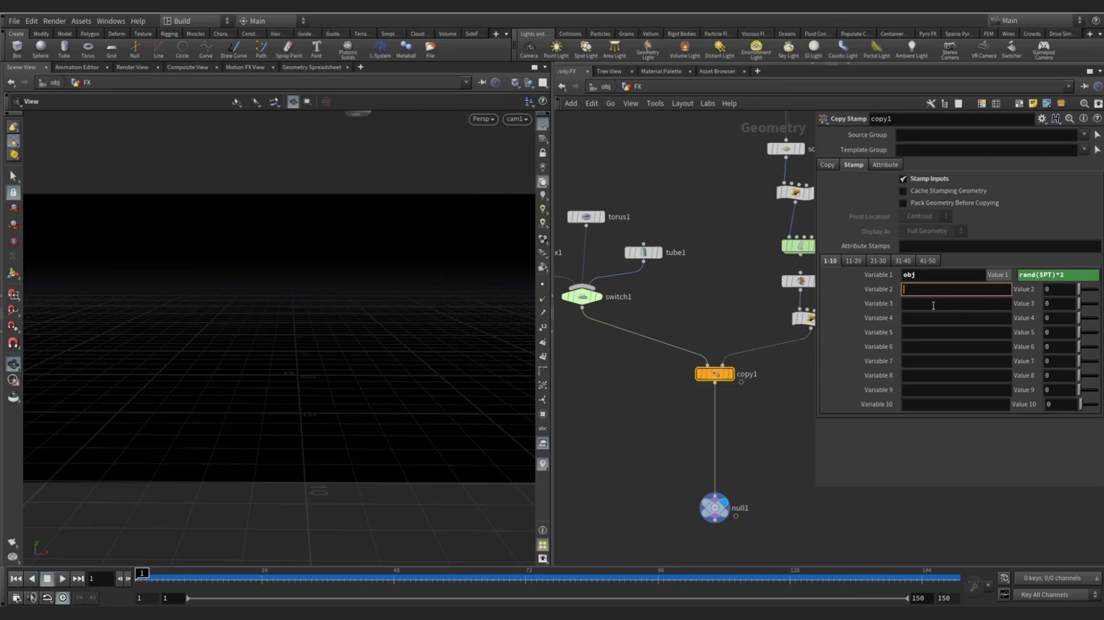
pyautogui.write('rotx')
pyautogui.doubleClick(913, 290)
pyautogui.hotkey('ctrl', 'c')
# - Name stamp Variables 3 and 4 roty and rotz
pyautogui.click(921, 303)
pyautogui.hotkey('ctrl', 'v')
pyautogui.press('BackSpace')
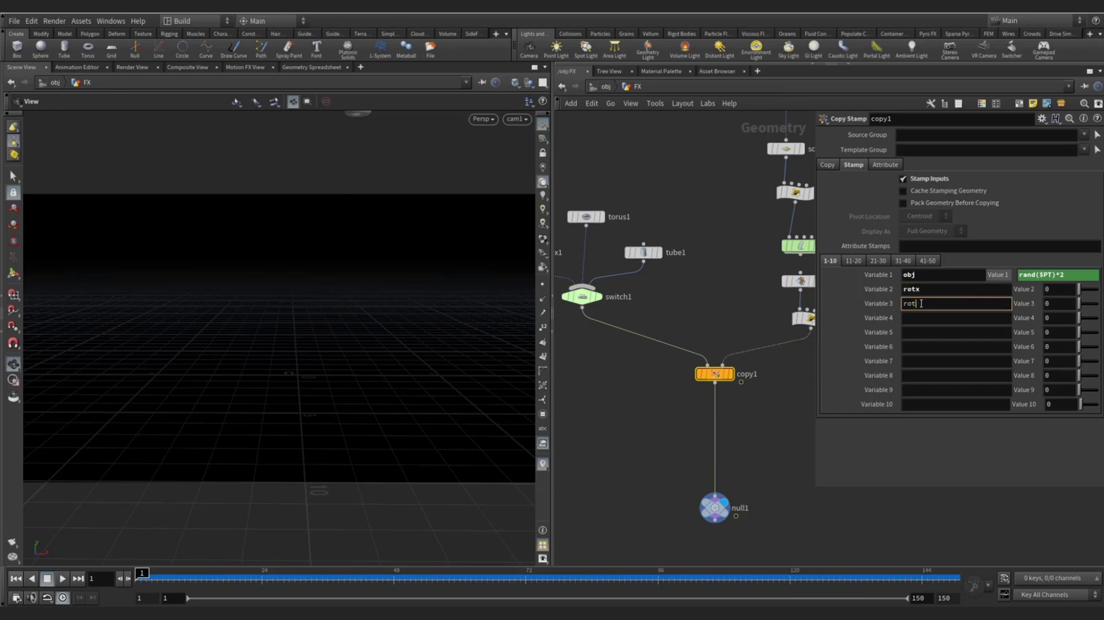
pyautogui.write('y')
pyautogui.click(913, 319)
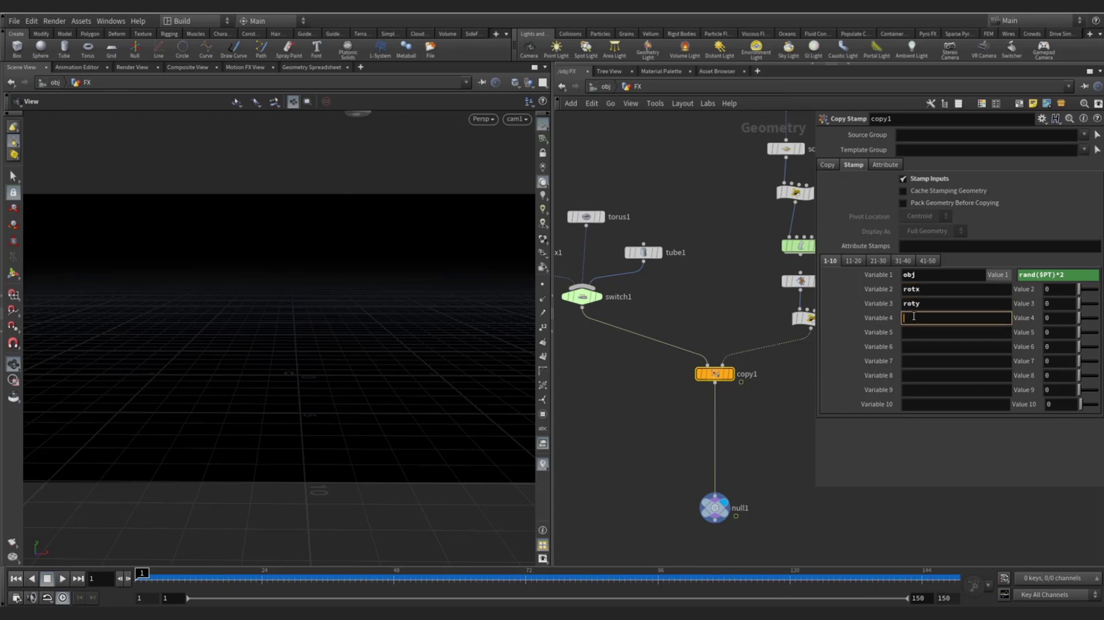
pyautogui.write('rotz')
pyautogui.press('Return')
pyautogui.moveTo(814, 490); pyautogui.dragTo(746, 480)
pyautogui.click(1019, 291)
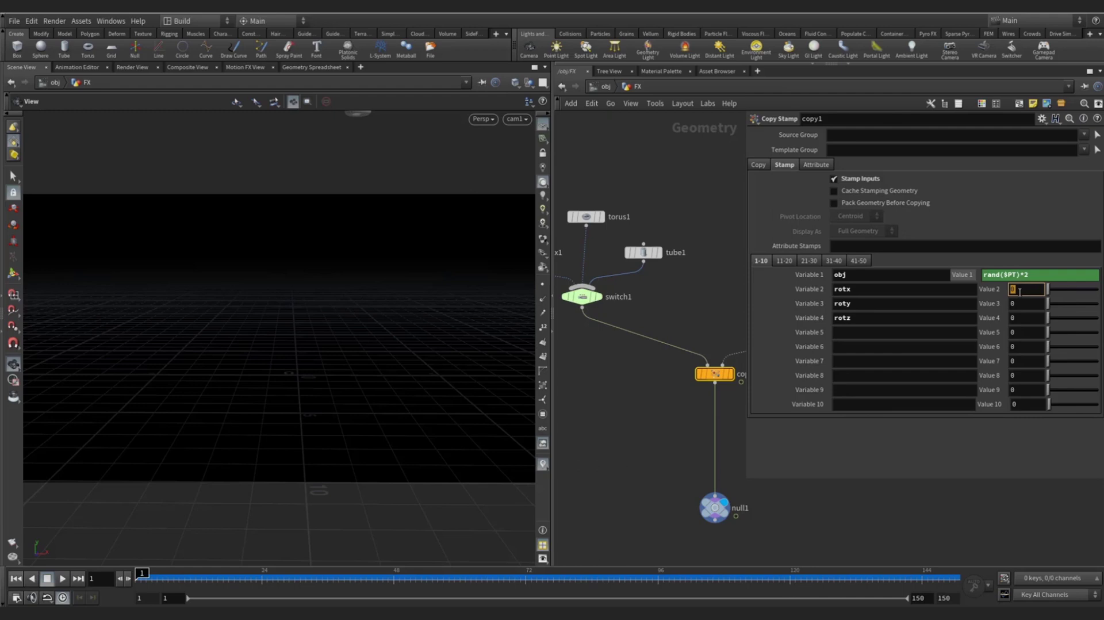
# - Set rotx's value to fit01(rand($PT),0,360)
pyautogui.write('fit0')
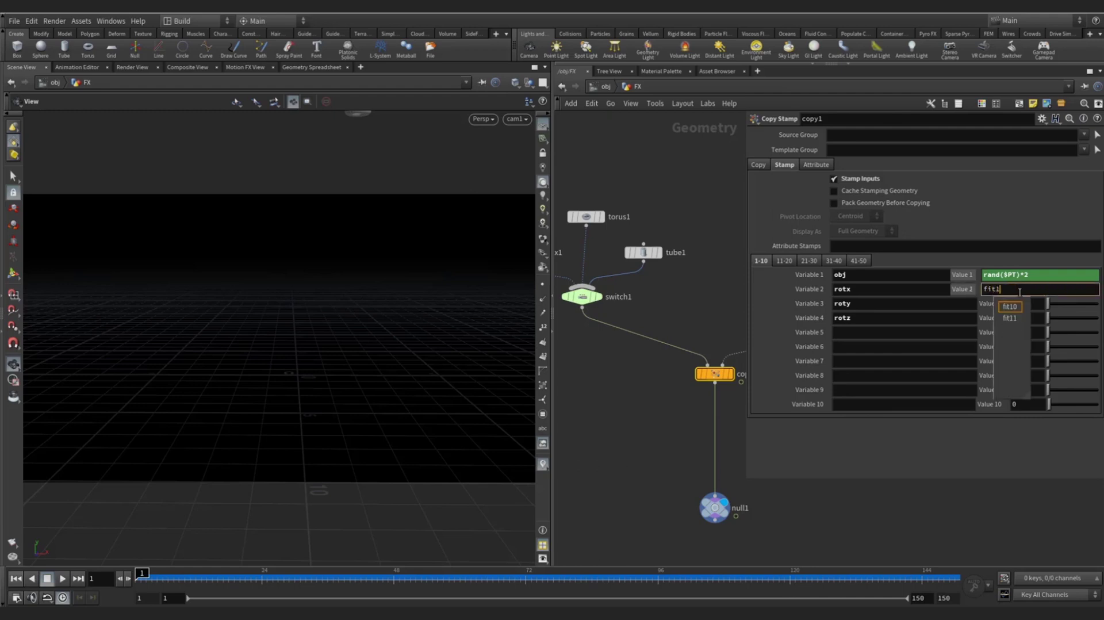
pyautogui.write('1')
pyautogui.press('BackSpace')
pyautogui.write('01')
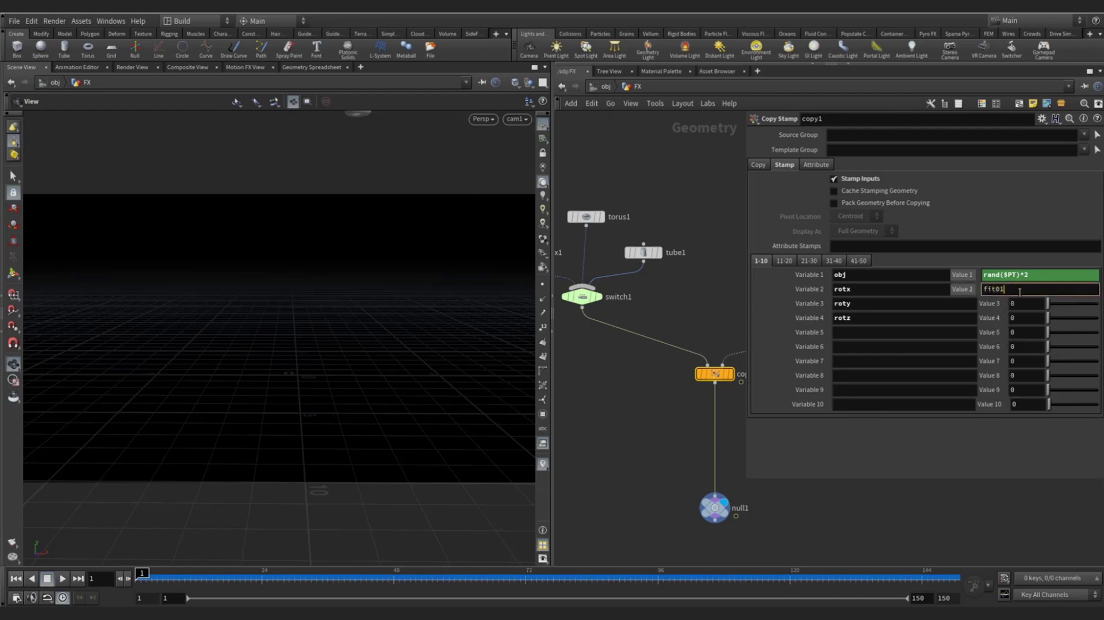
pyautogui.write('()')
pyautogui.write('rand()')
pyautogui.write('$PT')
pyautogui.press('End')
pyautogui.write(',0,3')
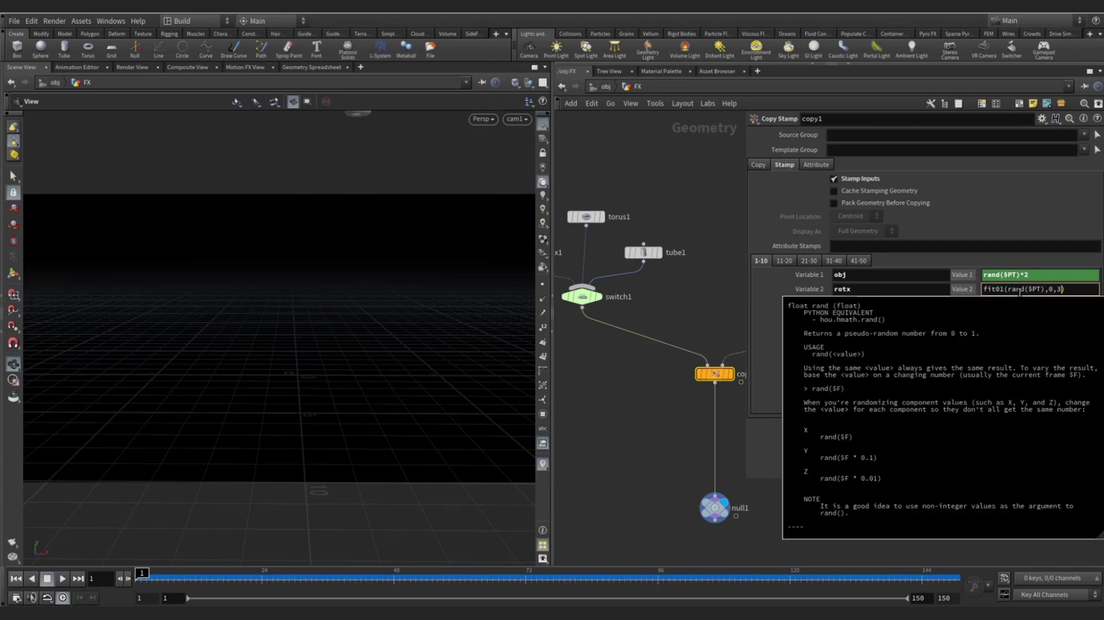
pyautogui.write('60')
pyautogui.press('Return')
# - Paste the same fit01(rand($PT),0,360) expression into the roty and rotz values
pyautogui.click(1017, 303)
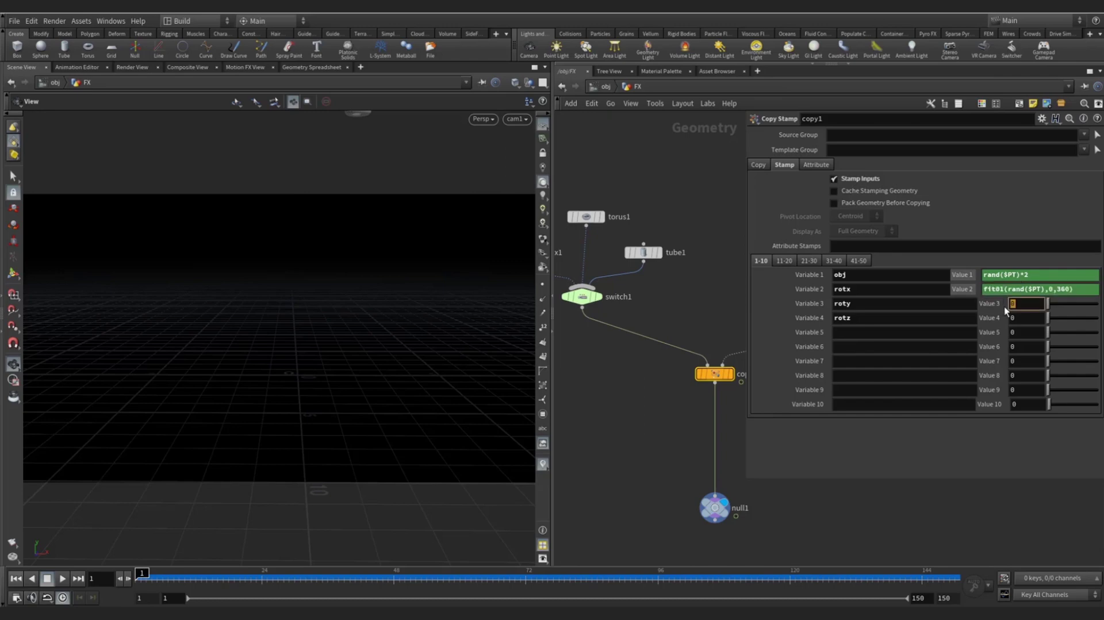
pyautogui.hotkey('ctrl', 'v')
pyautogui.click(1015, 317)
pyautogui.hotkey('ctrl', 'v')
pyautogui.press('Return')
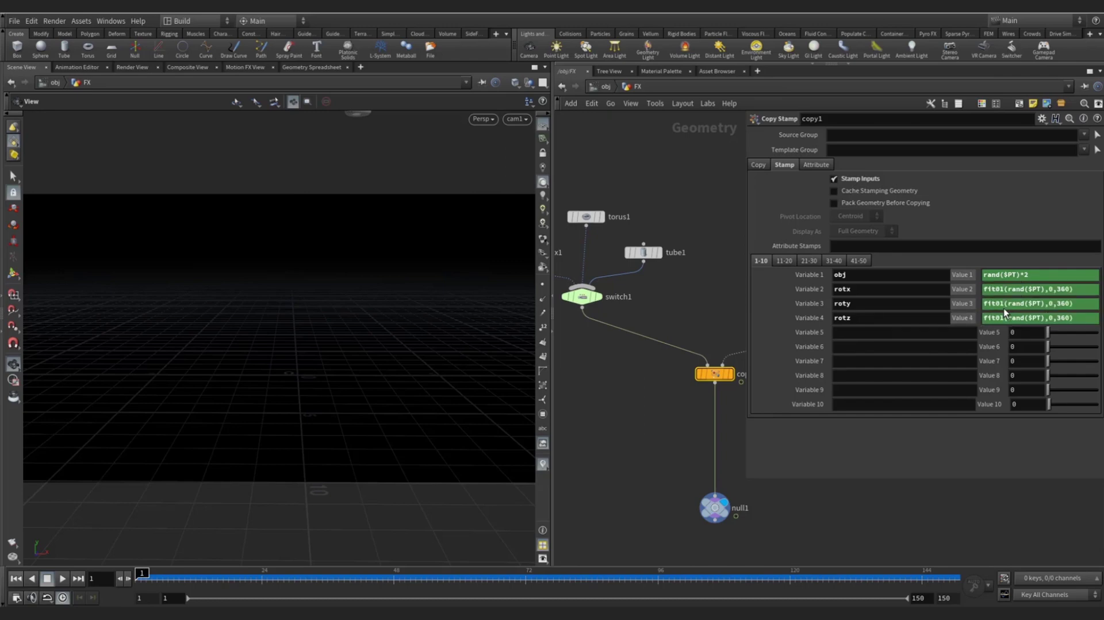
pyautogui.click(967, 306)
pyautogui.click(967, 291)
pyautogui.scroll(-3, 683, 302)
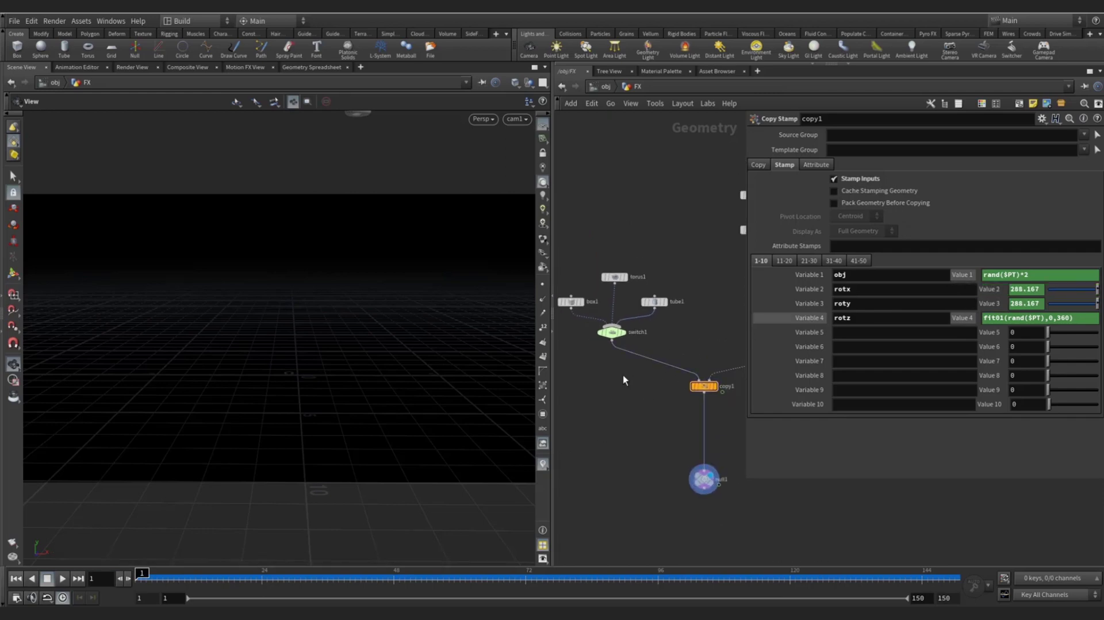
pyautogui.press('Tab')
# - Insert a Transform node on the wire between switch1 and copy1 and select it
pyautogui.write('tra')
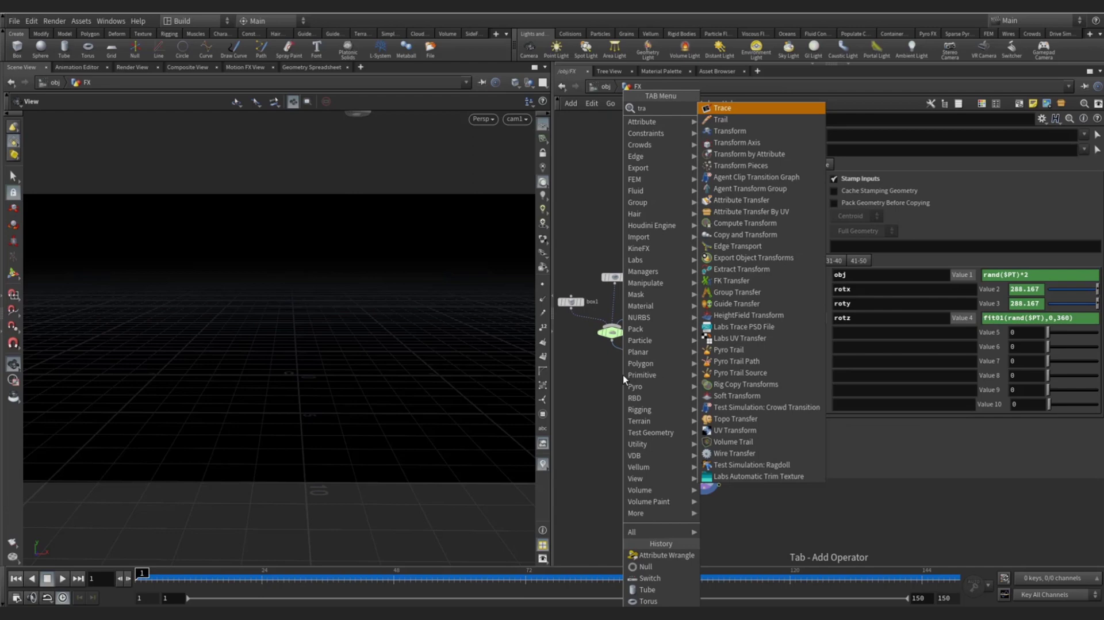
pyautogui.press('Return')
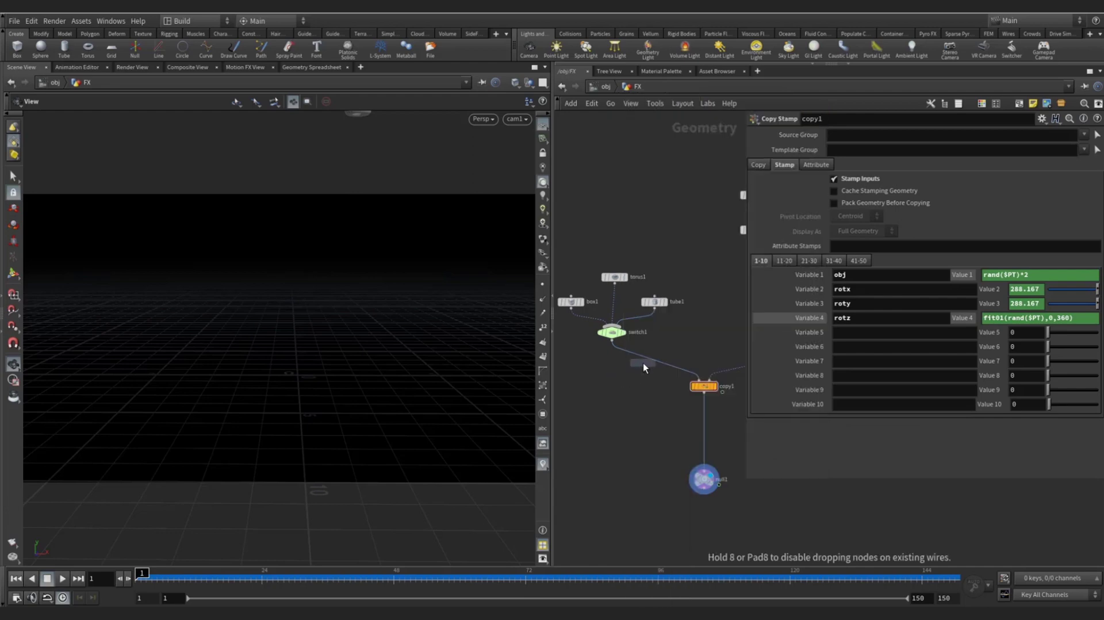
pyautogui.click(643, 363)
pyautogui.moveTo(644, 365); pyautogui.dragTo(617, 375)
pyautogui.moveTo(629, 387); pyautogui.dragTo(607, 390, button='middle')
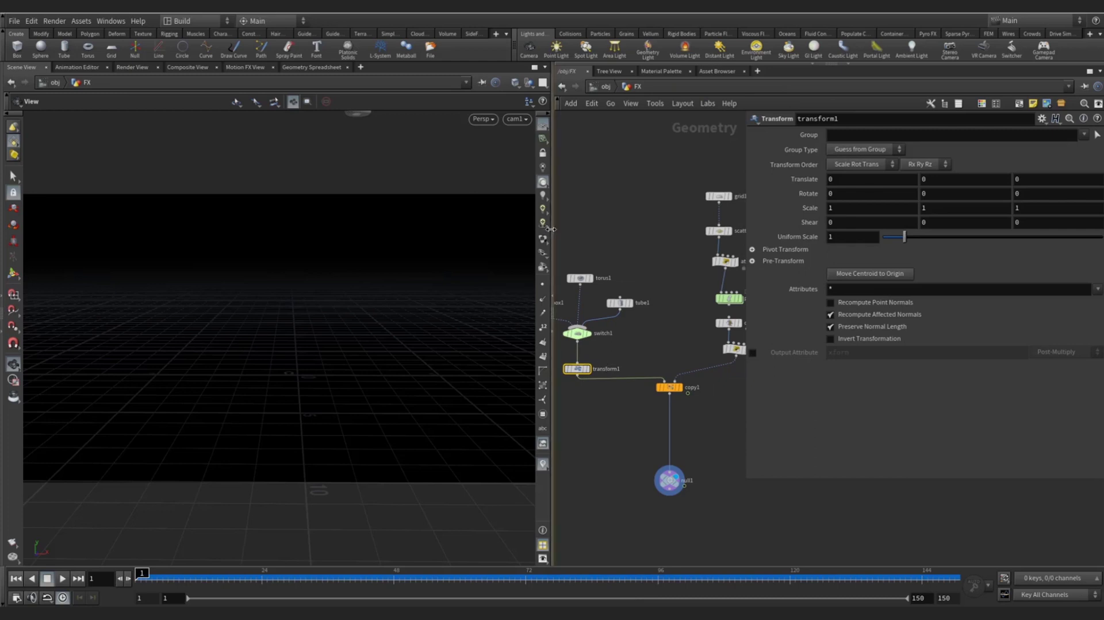
pyautogui.moveTo(550, 229); pyautogui.dragTo(530, 229)
pyautogui.moveTo(596, 401); pyautogui.dragTo(621, 391, button='middle')
pyautogui.moveTo(615, 346); pyautogui.dragTo(615, 347)
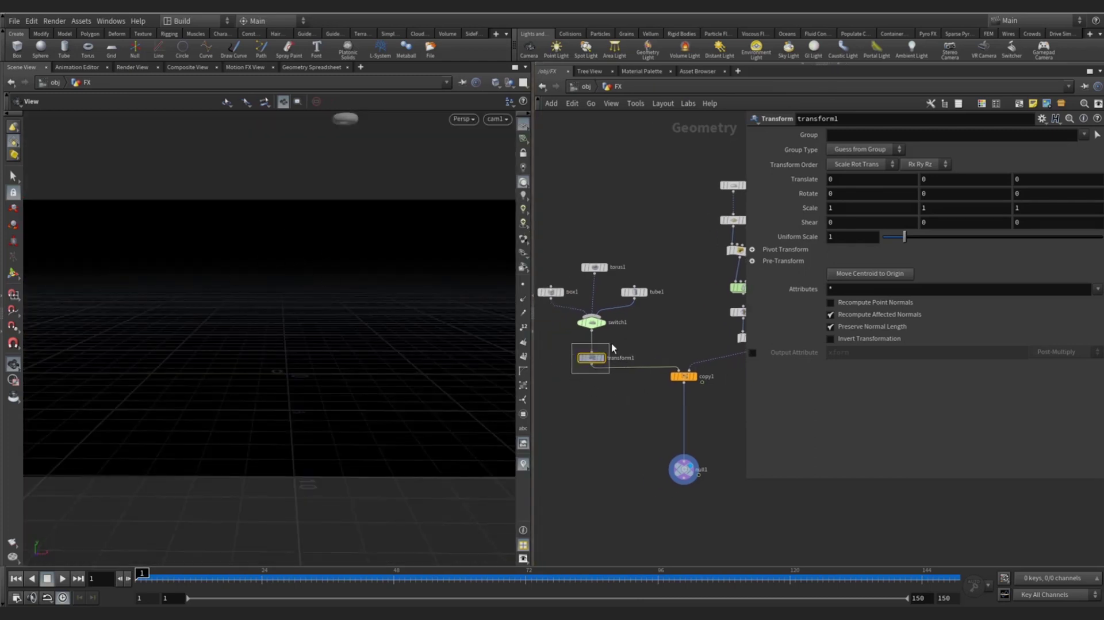
# - Check copy1's rotz stamp value, then show transform1's parameters in a wider panel
pyautogui.click(683, 377)
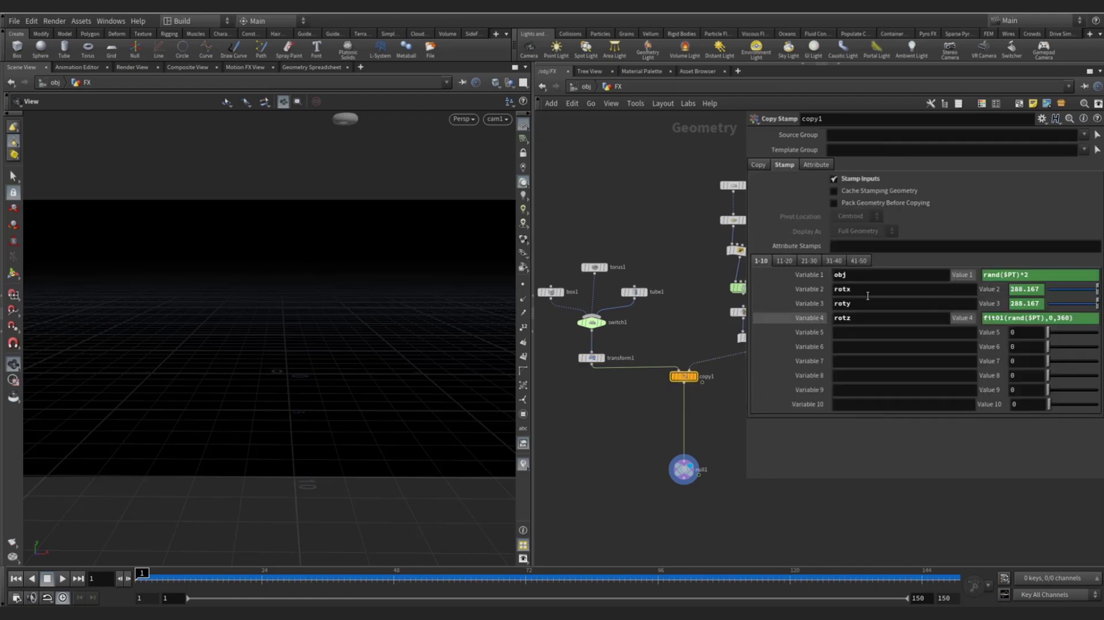
pyautogui.keyDown('ctrl'); pyautogui.keyDown('shift'); pyautogui.click(963, 318); pyautogui.keyUp('shift'); pyautogui.keyUp('ctrl')
pyautogui.moveTo(870, 292); pyautogui.dragTo(843, 294)
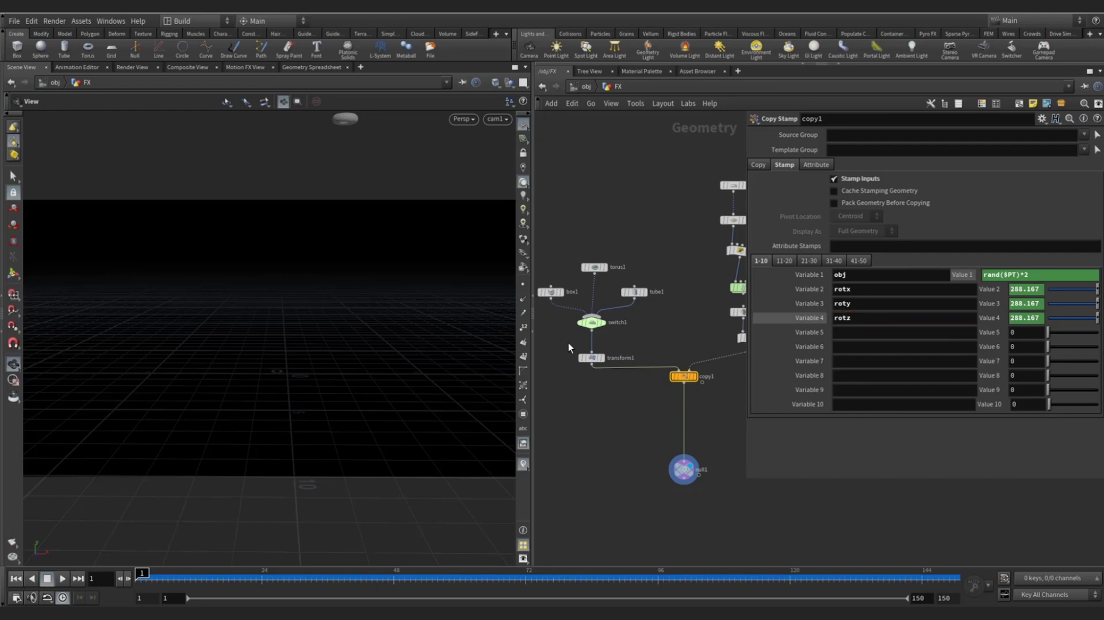
pyautogui.click(591, 357)
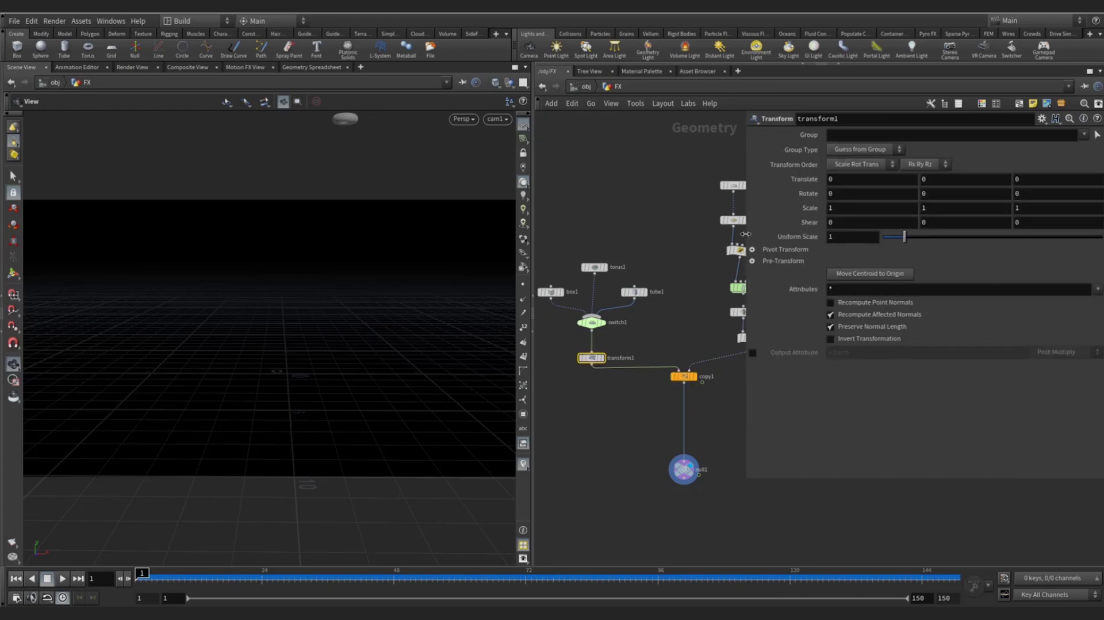
pyautogui.moveTo(749, 256); pyautogui.dragTo(708, 246)
pyautogui.click(832, 194)
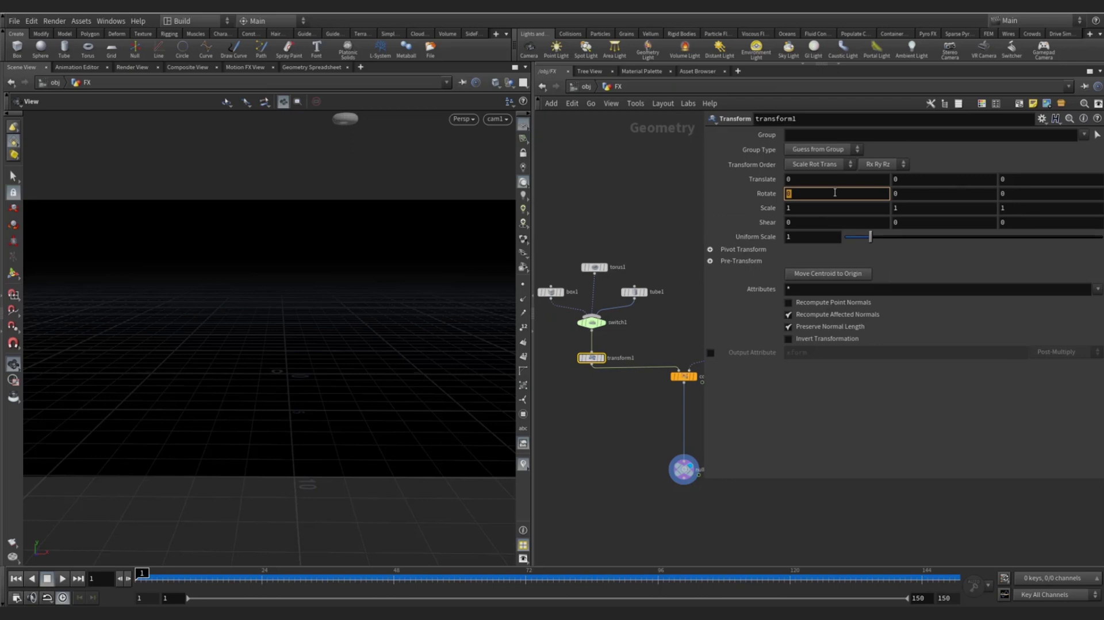
# - Set transform1's Rotate X to stamp("../copy1","rotx",0)
pyautogui.write('stamp')
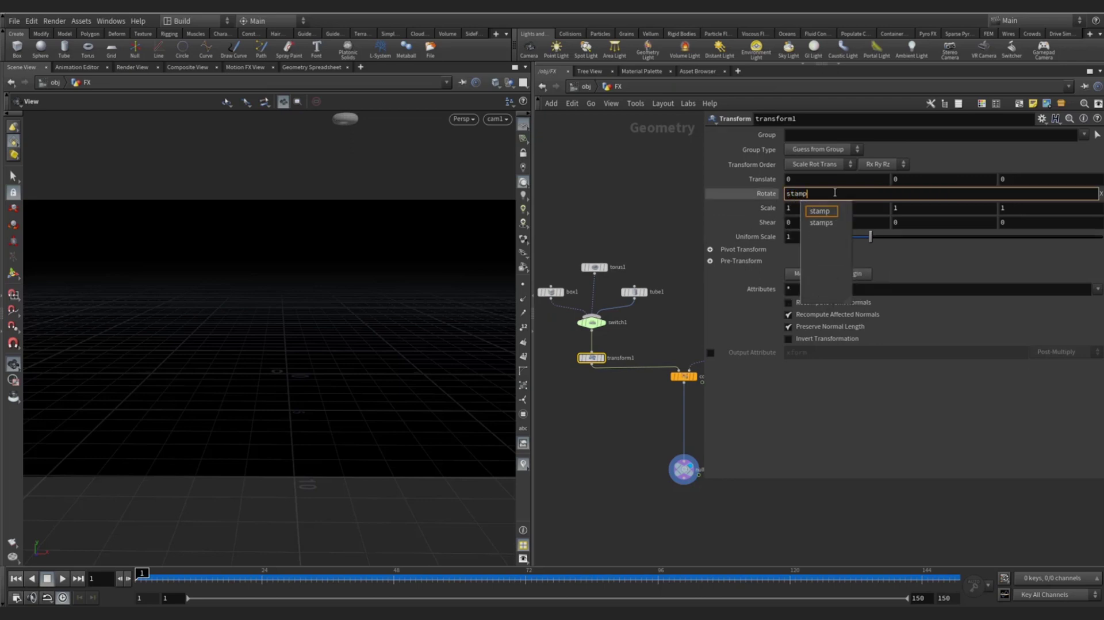
pyautogui.write('()')
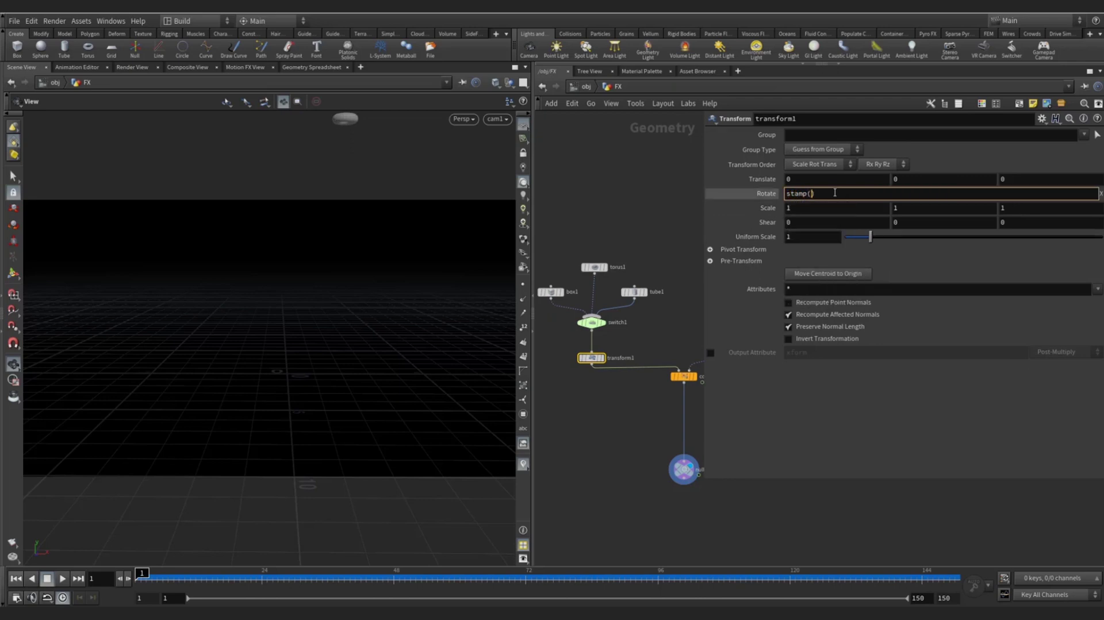
pyautogui.write('"../c')
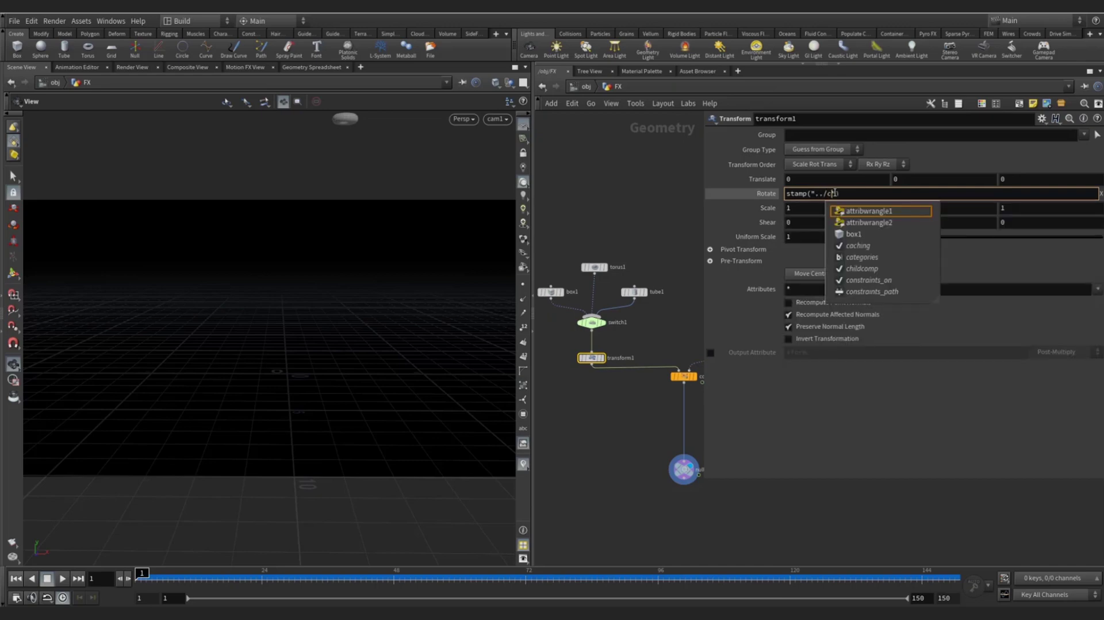
pyautogui.write('opy1')
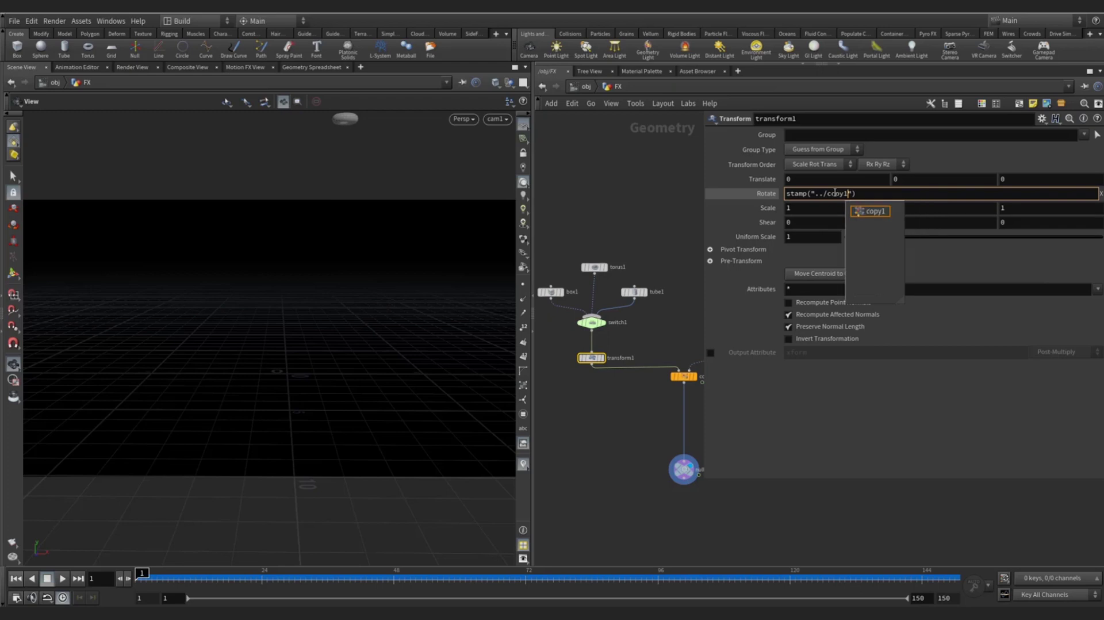
pyautogui.write('","')
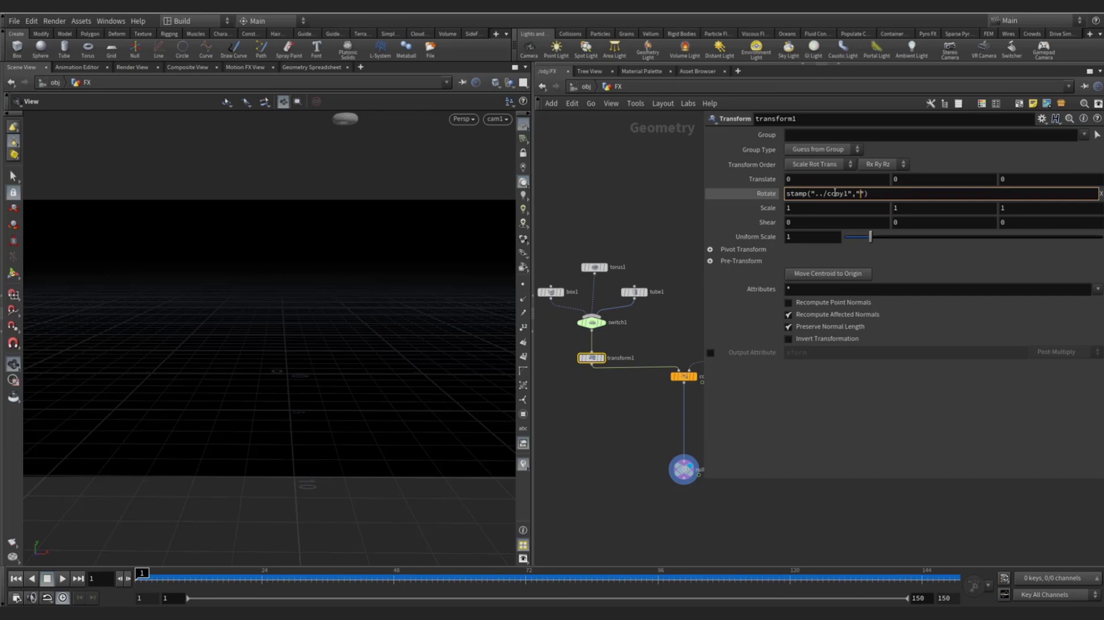
pyautogui.write('r')
pyautogui.write('0')
pyautogui.press('Return')
pyautogui.click(795, 193)
pyautogui.hotkey('ctrl', 'c')
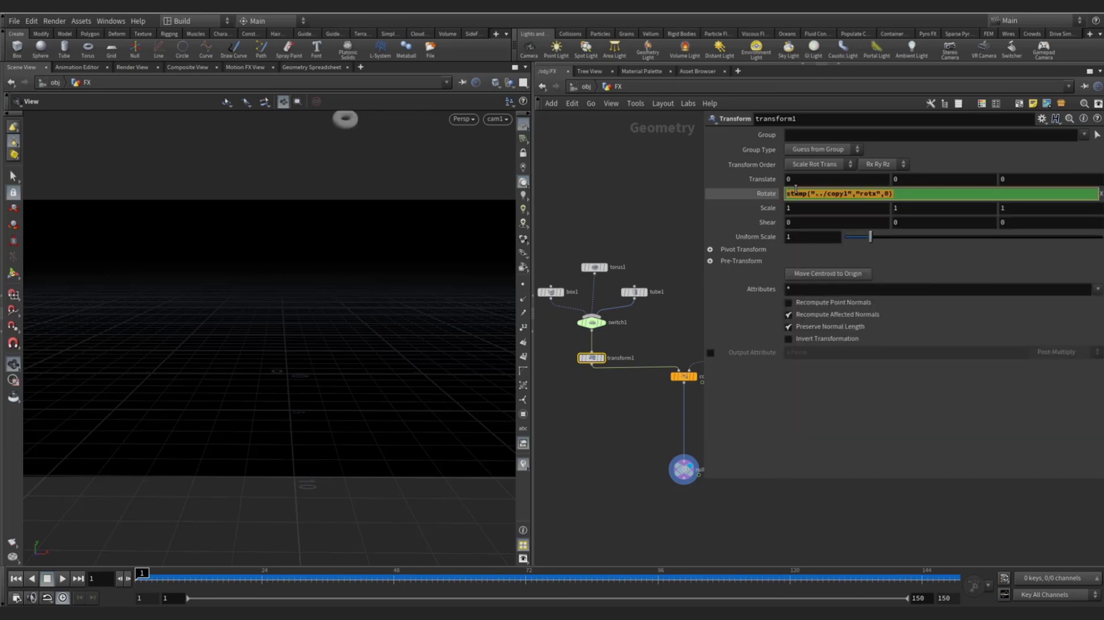
pyautogui.press('End')
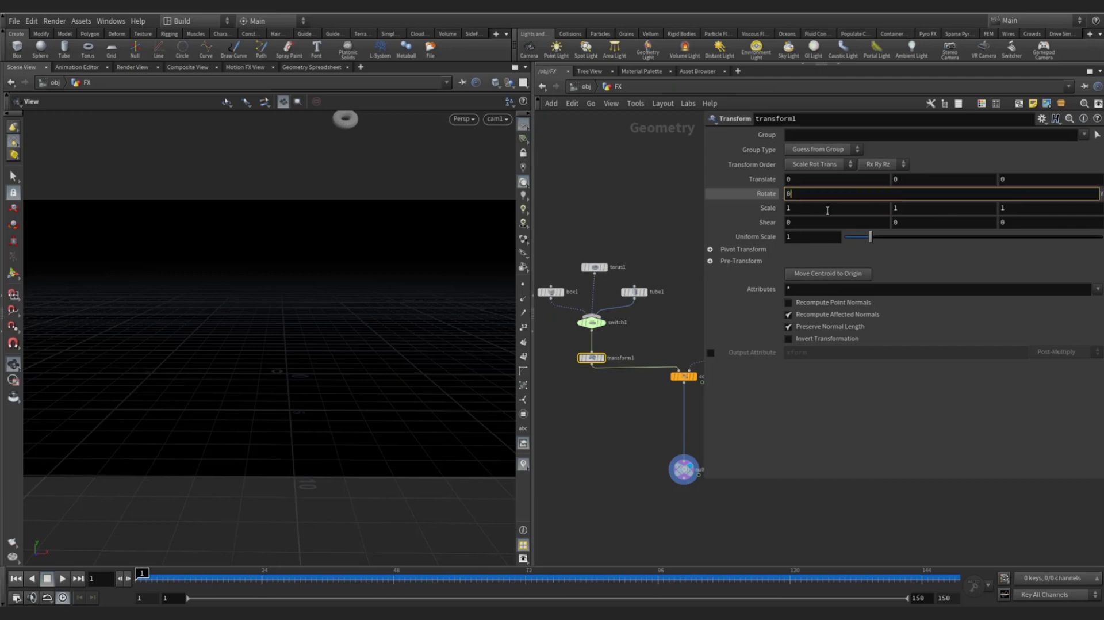
pyautogui.press('Return')
# - Fill Rotate Y and Rotate Z with the matching roty and rotz stamp expressions
pyautogui.click(914, 194)
pyautogui.hotkey('ctrl', 'v')
pyautogui.press('BackSpace')
pyautogui.write('y')
pyautogui.press('Return')
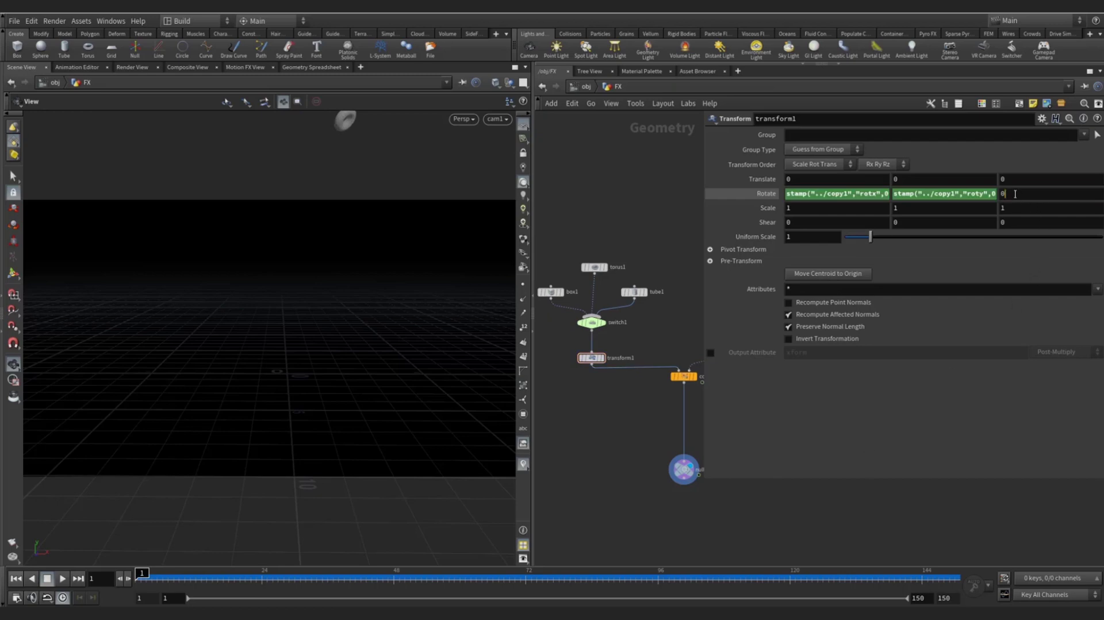
pyautogui.click(1015, 194)
pyautogui.hotkey('ctrl', 'v')
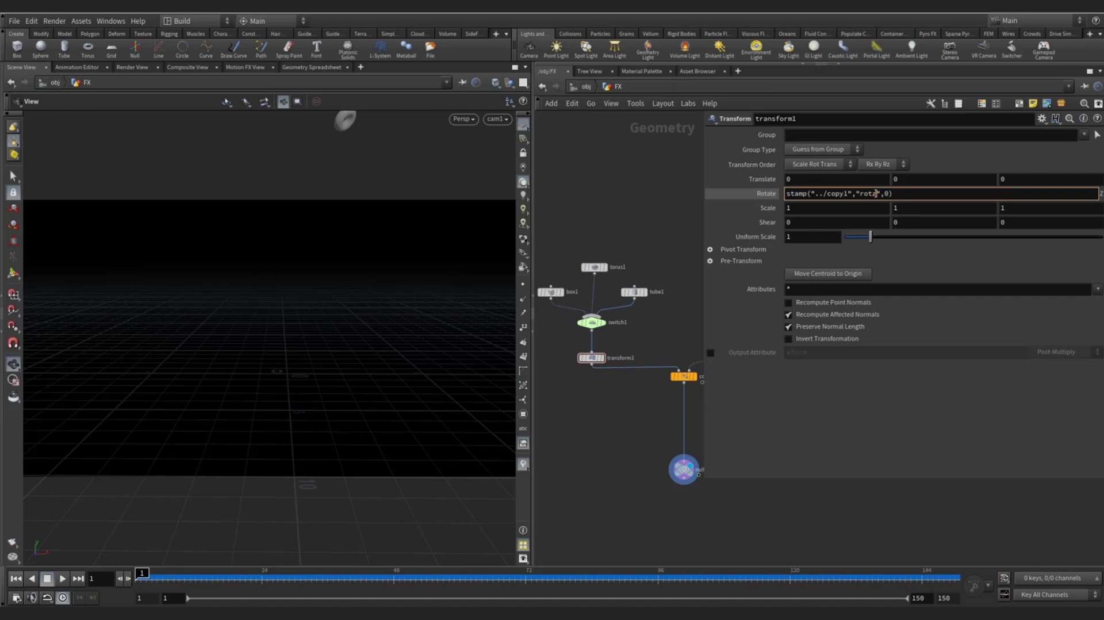
pyautogui.press('Return')
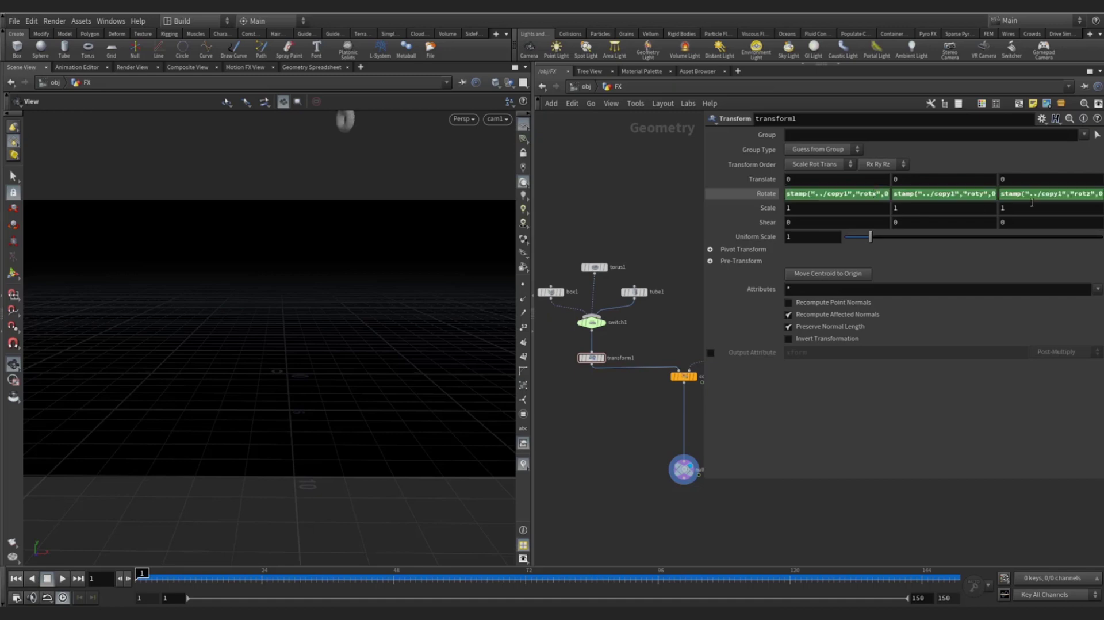
pyautogui.click(62, 579)
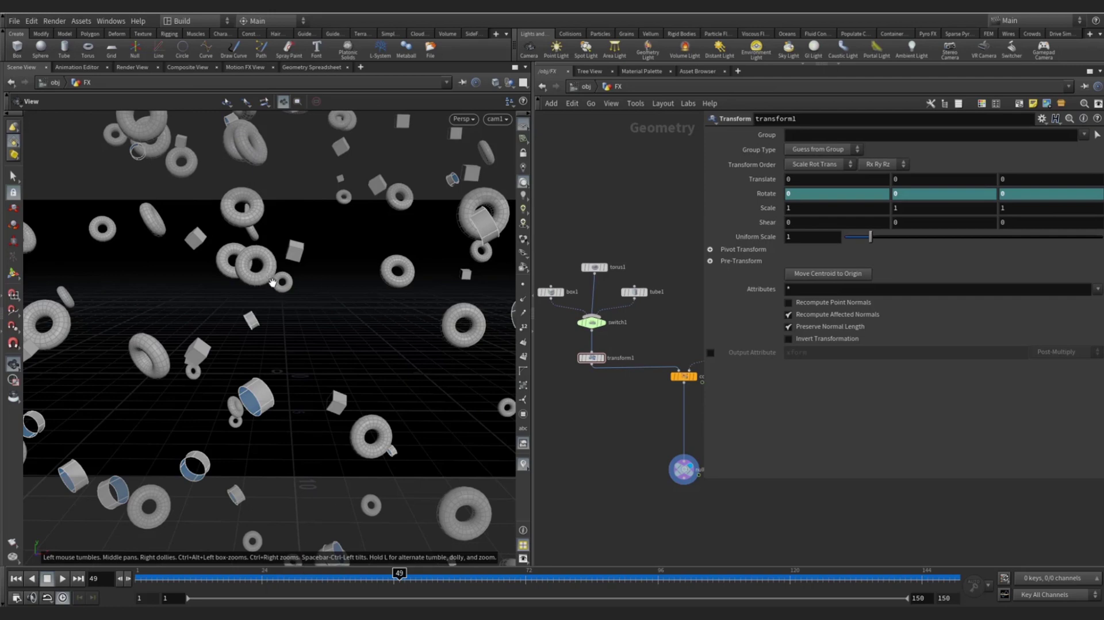
# - Scrub to later frames to inspect the rotated copies and enlarge transform1's parameter panel
pyautogui.moveTo(399, 578); pyautogui.dragTo(338, 574)
pyautogui.moveTo(705, 480); pyautogui.dragTo(545, 411)
pyautogui.click(596, 196)
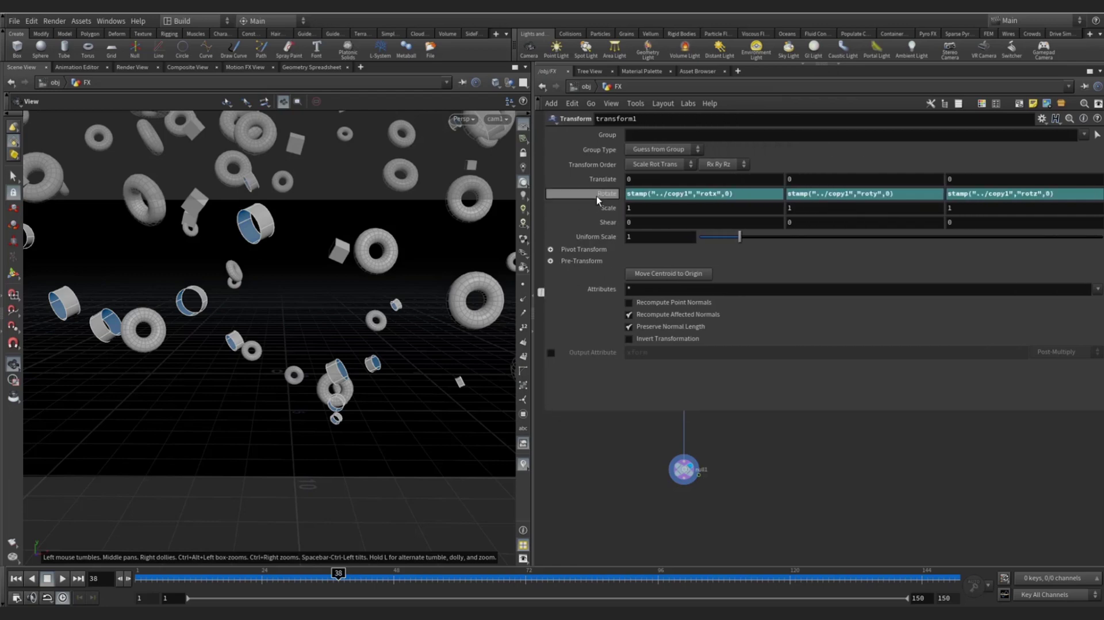
# - Append +$FF to the Rotate X, Y and Z stamp expressions and test playback from frame 1
pyautogui.click(756, 197)
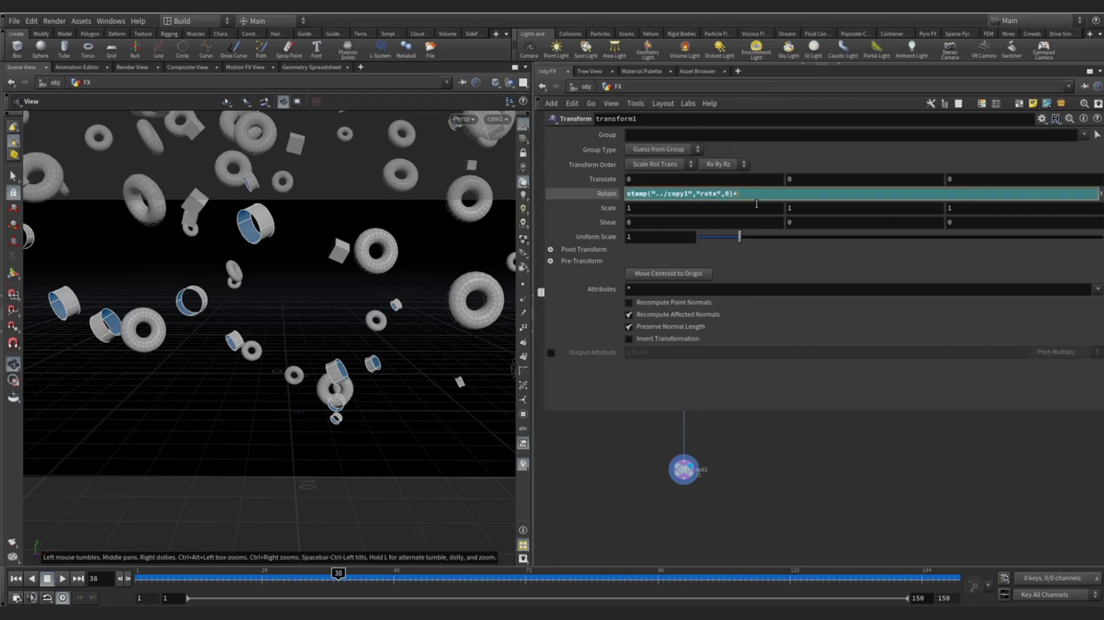
pyautogui.write('+$FF')
pyautogui.press('Return')
pyautogui.click(912, 192)
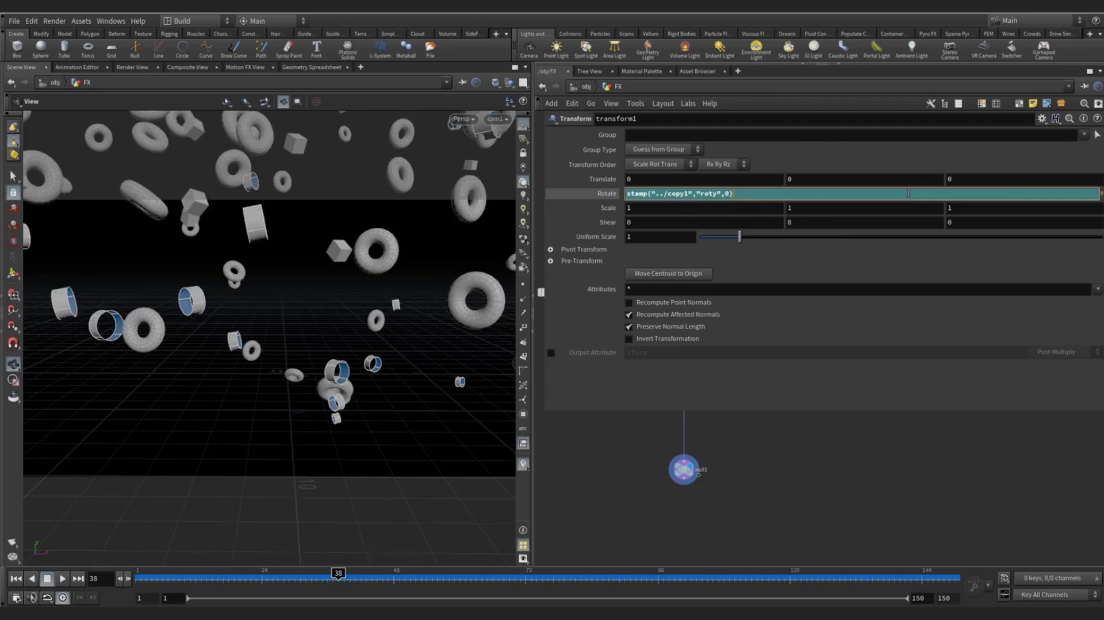
pyautogui.write('+$FF')
pyautogui.press('Return')
pyautogui.click(1060, 193)
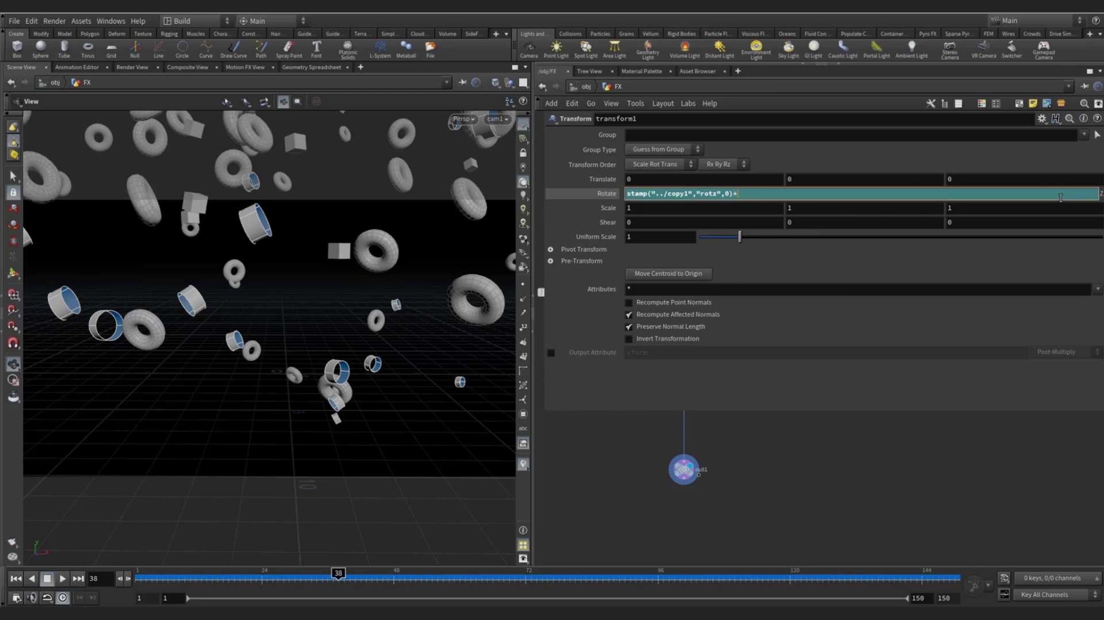
pyautogui.write('+$FF')
pyautogui.press('Return')
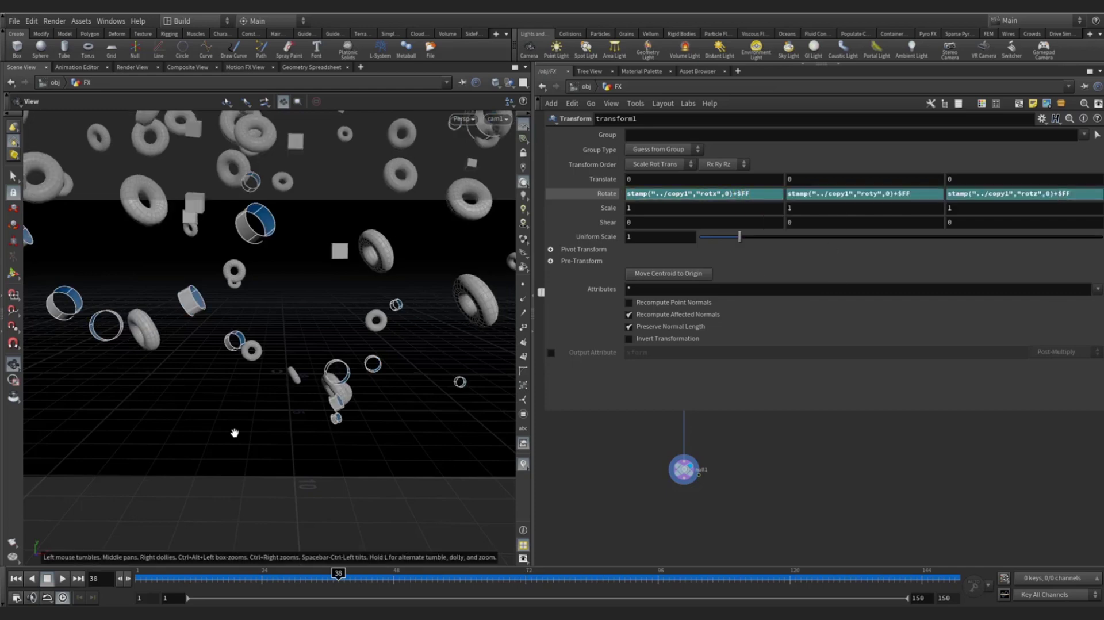
pyautogui.click(17, 579)
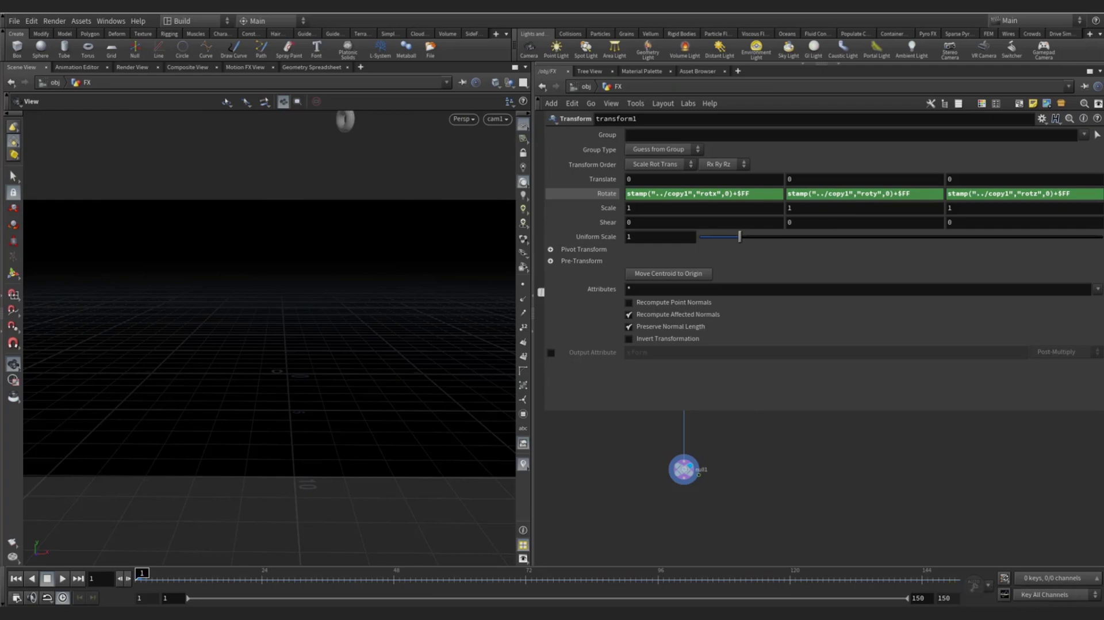
pyautogui.click(62, 579)
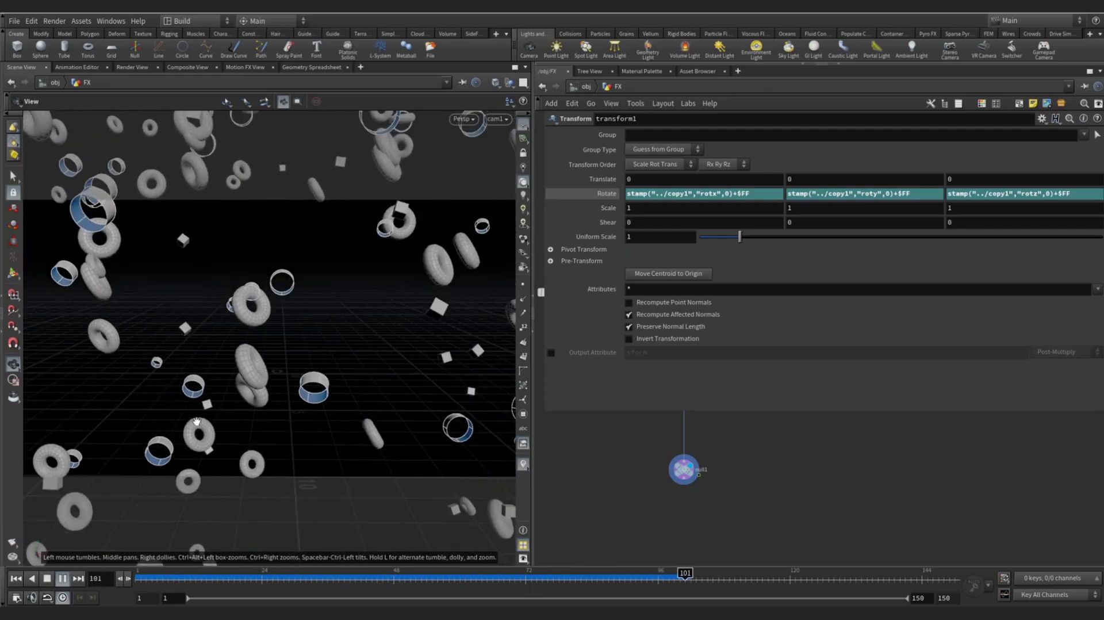
pyautogui.click(16, 578)
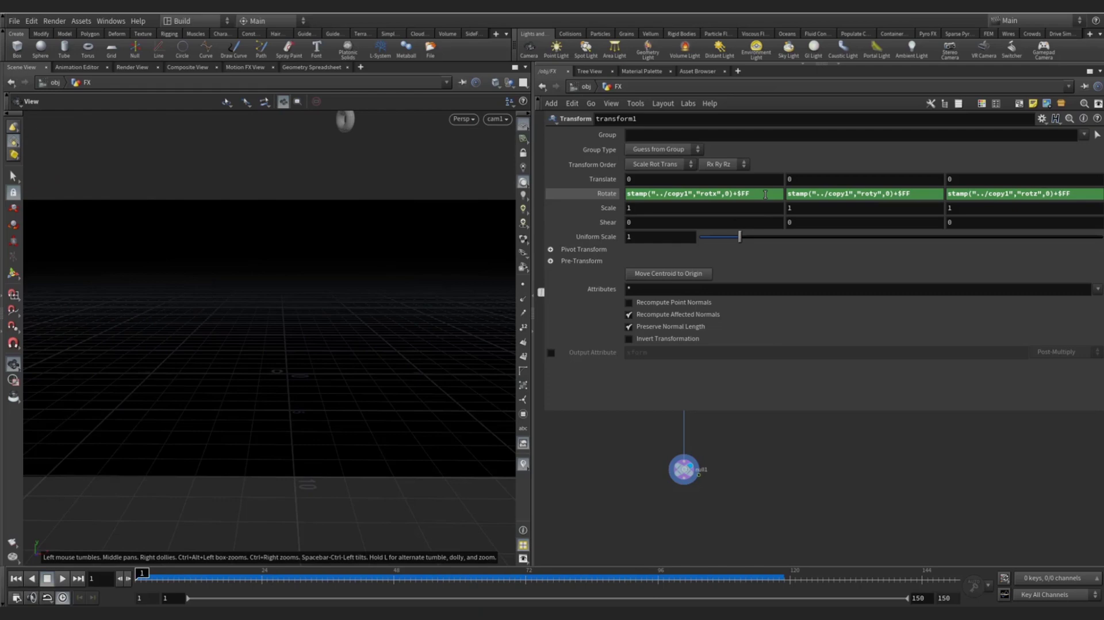
# - Open transform1's Edit Parameter Interface from the gear menu
pyautogui.click(765, 194)
pyautogui.click(1042, 119)
pyautogui.click(1042, 119)
pyautogui.click(1026, 133)
# - Add a float parameter with name and label rotspeed_X
pyautogui.moveTo(480, 84); pyautogui.dragTo(485, 114)
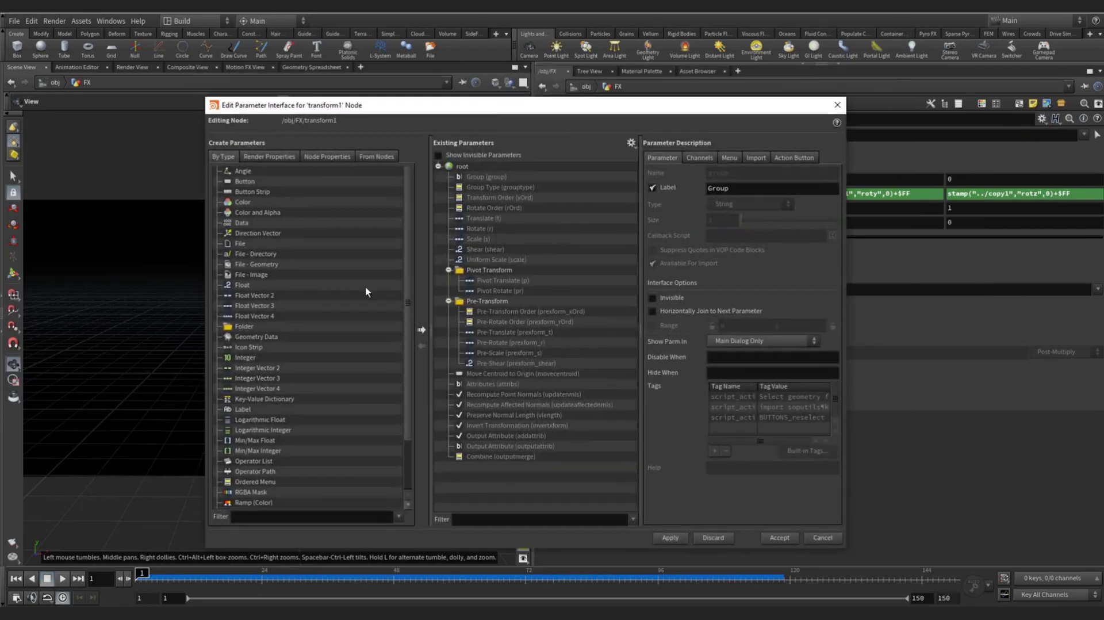
pyautogui.moveTo(252, 284); pyautogui.dragTo(463, 169)
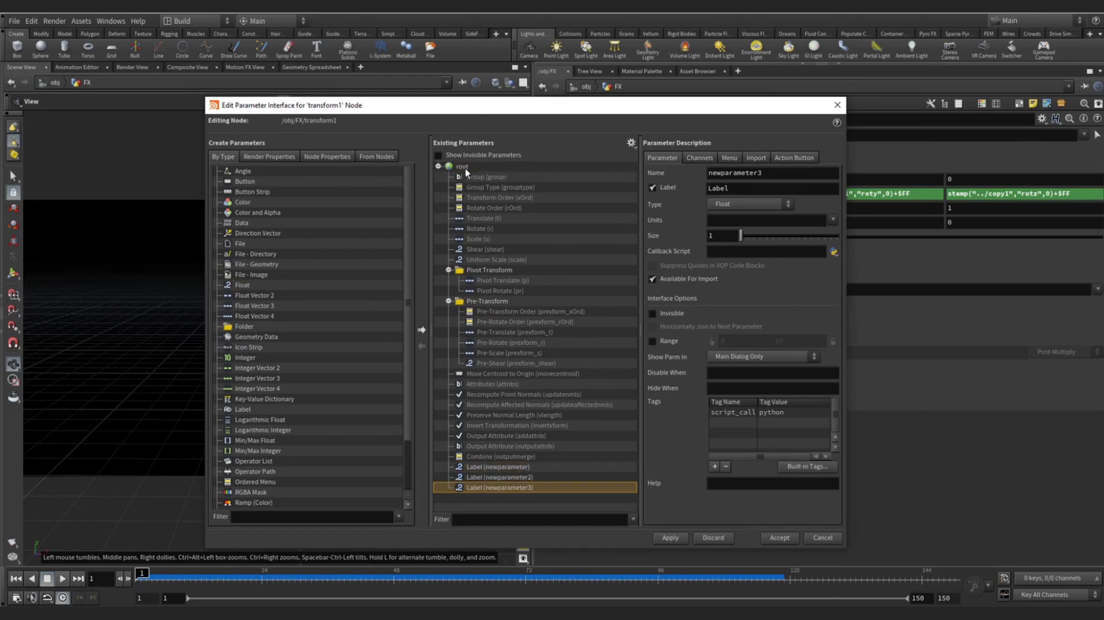
pyautogui.click(512, 466)
pyautogui.doubleClick(754, 172)
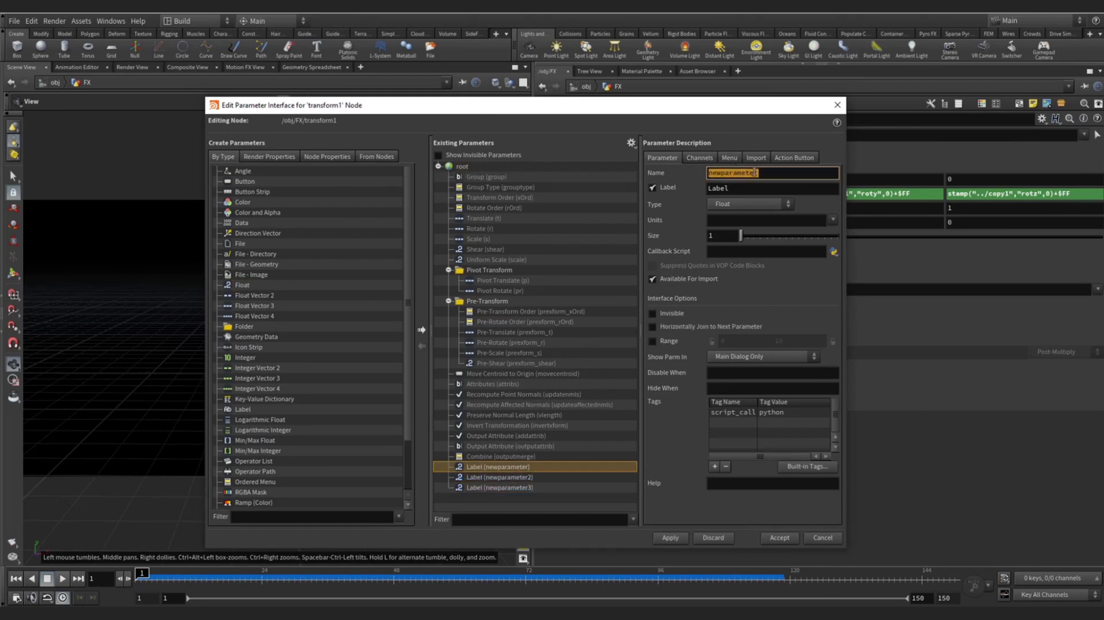
pyautogui.write('rotspeed_X')
pyautogui.moveTo(770, 170); pyautogui.dragTo(696, 178)
pyautogui.hotkey('ctrl', 'c')
pyautogui.doubleClick(732, 189)
pyautogui.hotkey('ctrl', 'v')
pyautogui.press('Return')
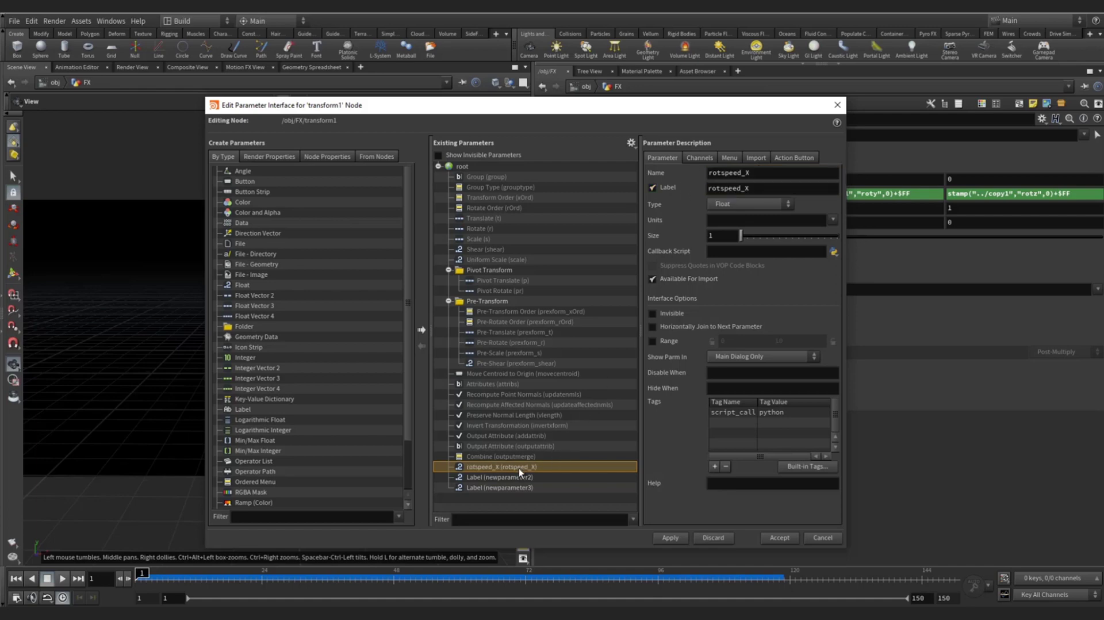
# - Name and label the second float parameter rotspeed_Y
pyautogui.click(522, 477)
pyautogui.moveTo(777, 174); pyautogui.dragTo(660, 174)
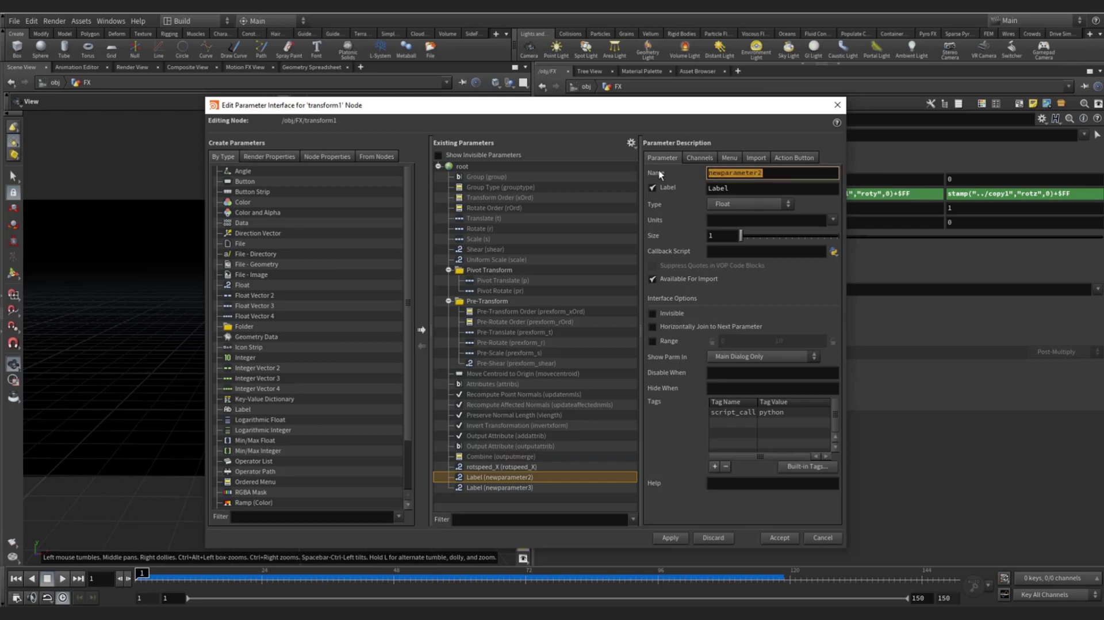
pyautogui.hotkey('ctrl', 'v')
pyautogui.press('BackSpace')
pyautogui.write('Y')
pyautogui.press('Tab')
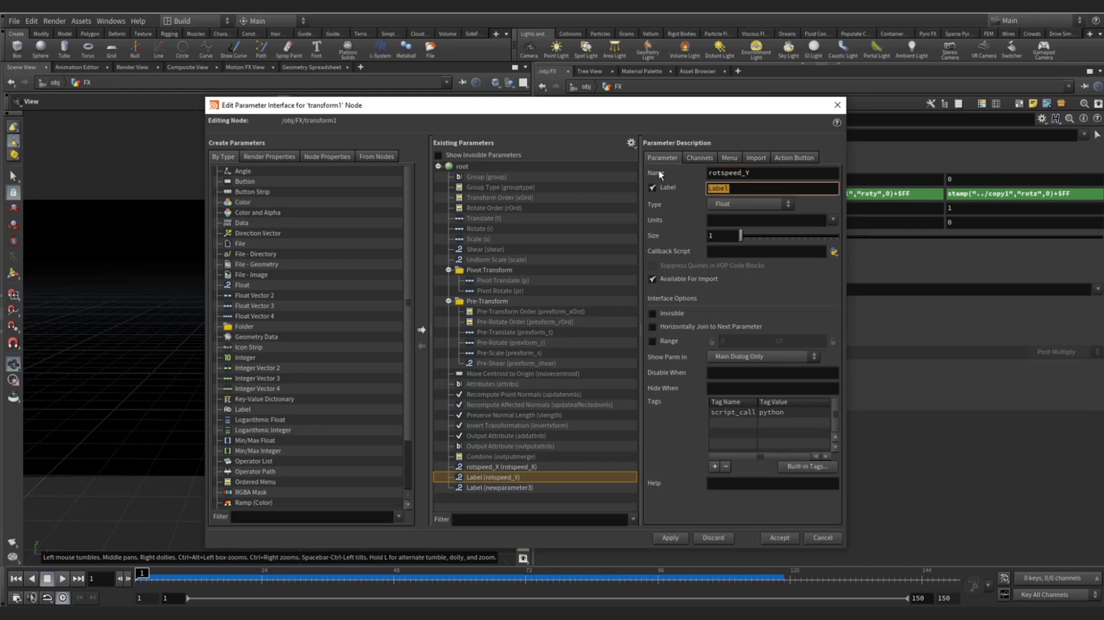
pyautogui.hotkey('ctrl', 'v')
# - Name and label the third float parameter rotspeed_Z, then accept the changes
pyautogui.click(512, 488)
pyautogui.doubleClick(775, 175)
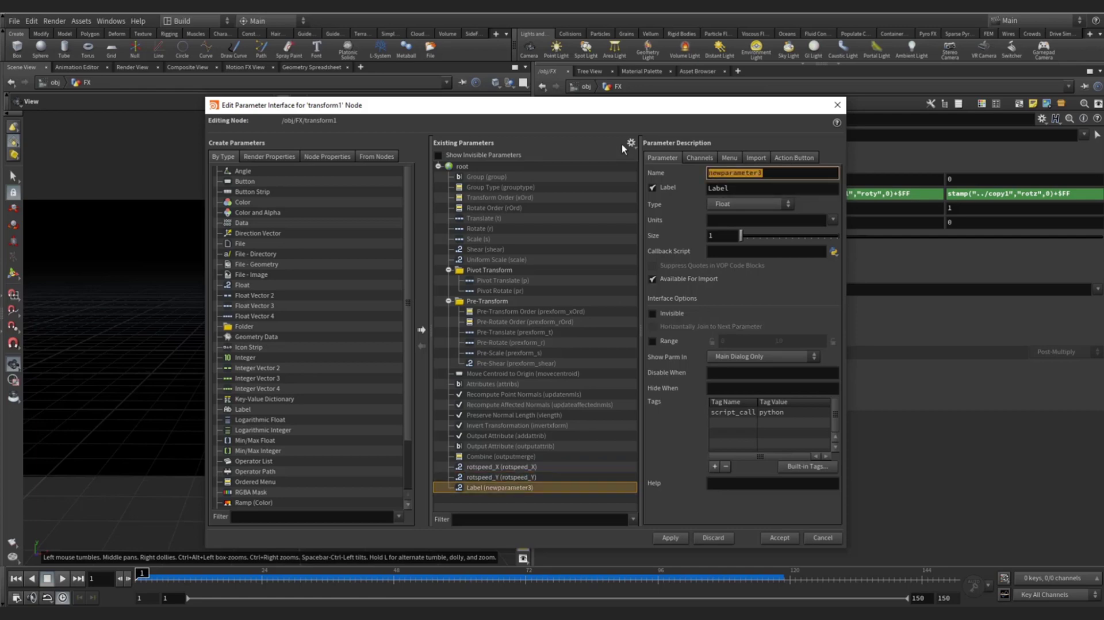
pyautogui.write('rotspeed_Z')
pyautogui.press('Tab')
pyautogui.write('rotspeed_Z')
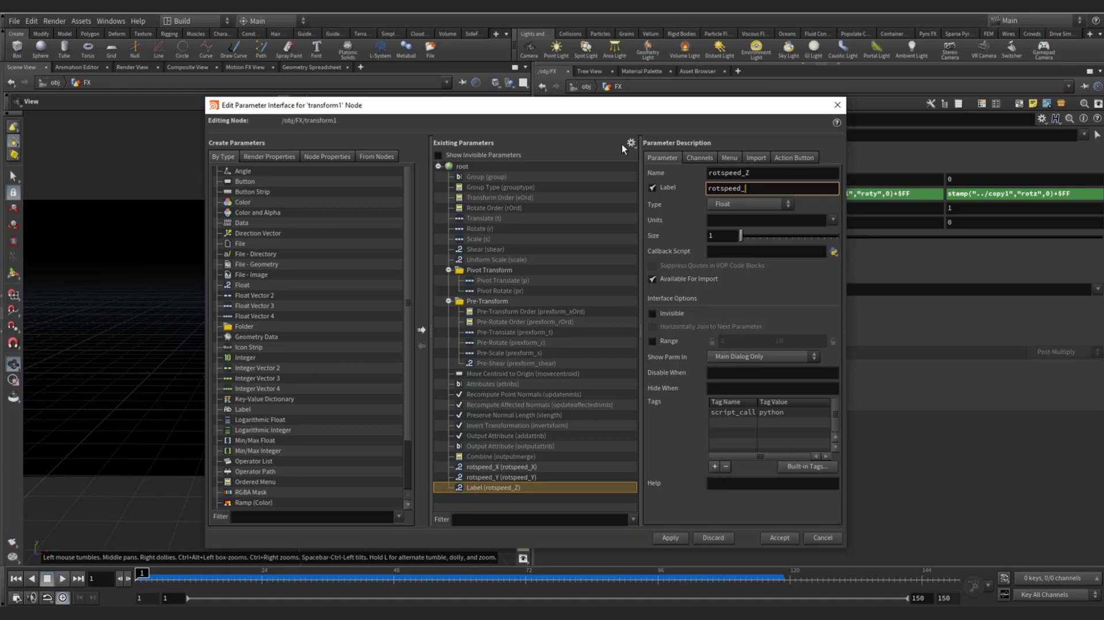
pyautogui.press('Tab')
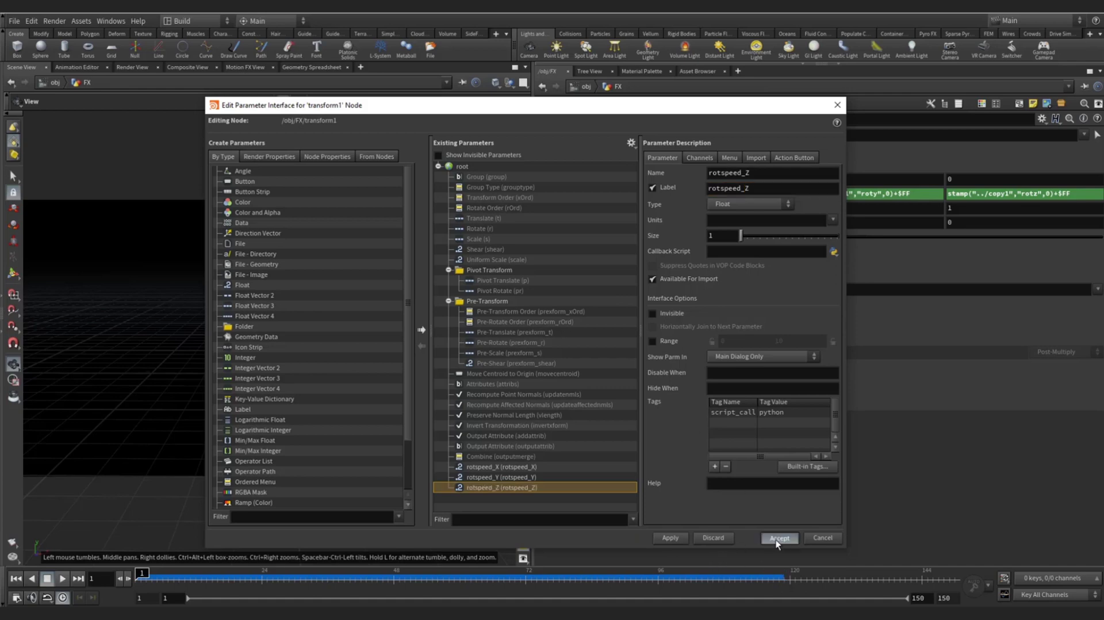
pyautogui.click(777, 538)
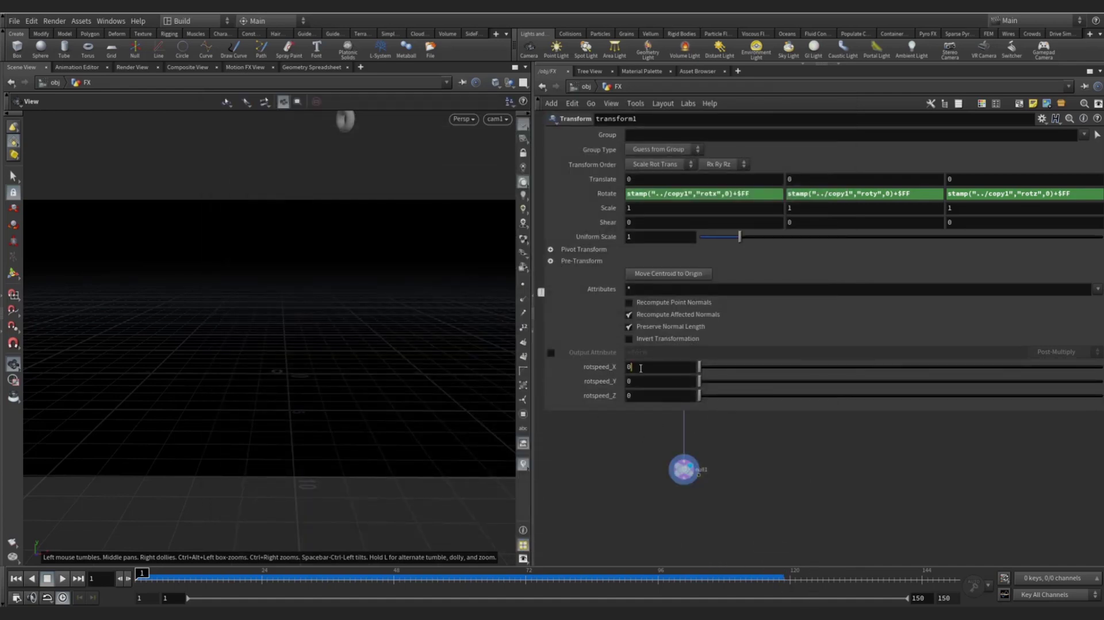
# - Multiply Rotate X's frame term by a relative reference to rotspeed_X
pyautogui.click(635, 395)
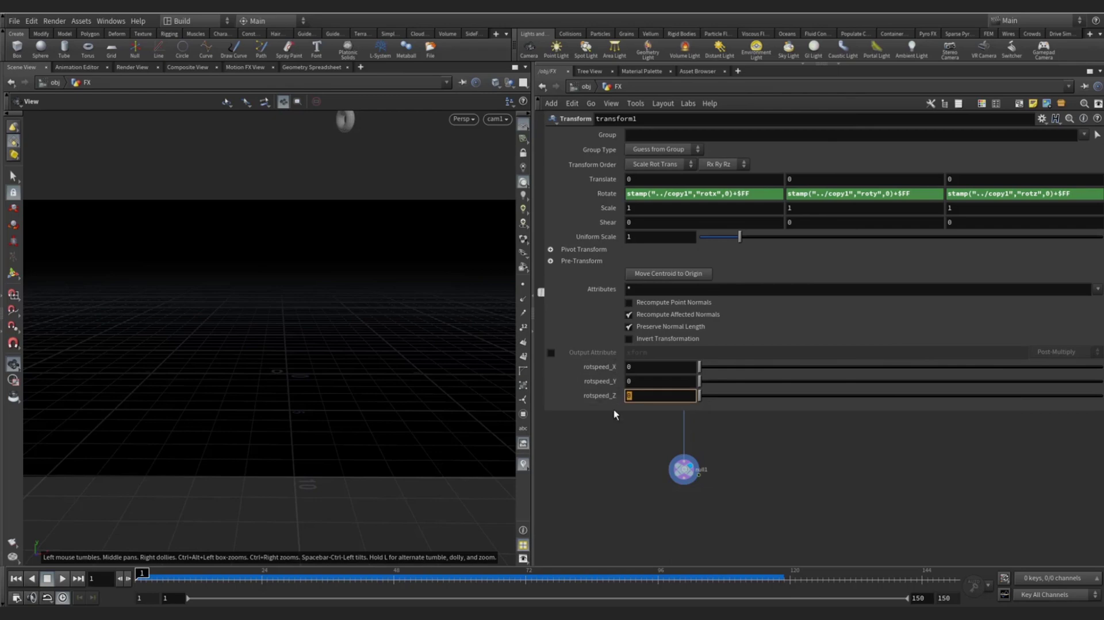
pyautogui.rightClick(640, 366)
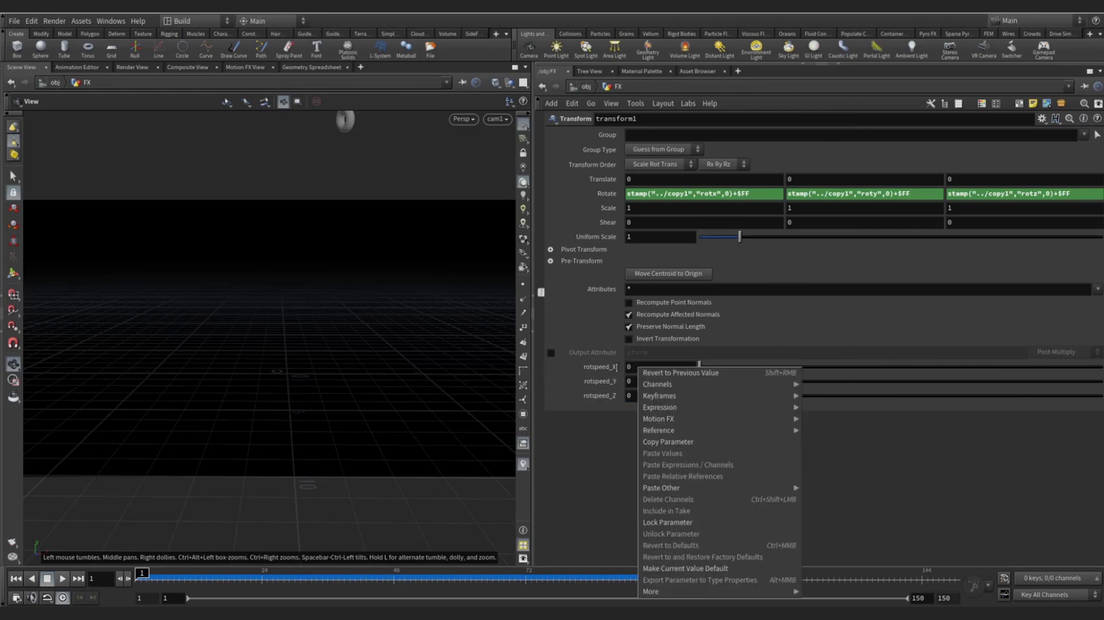
pyautogui.click(682, 468)
pyautogui.rightClick(646, 366)
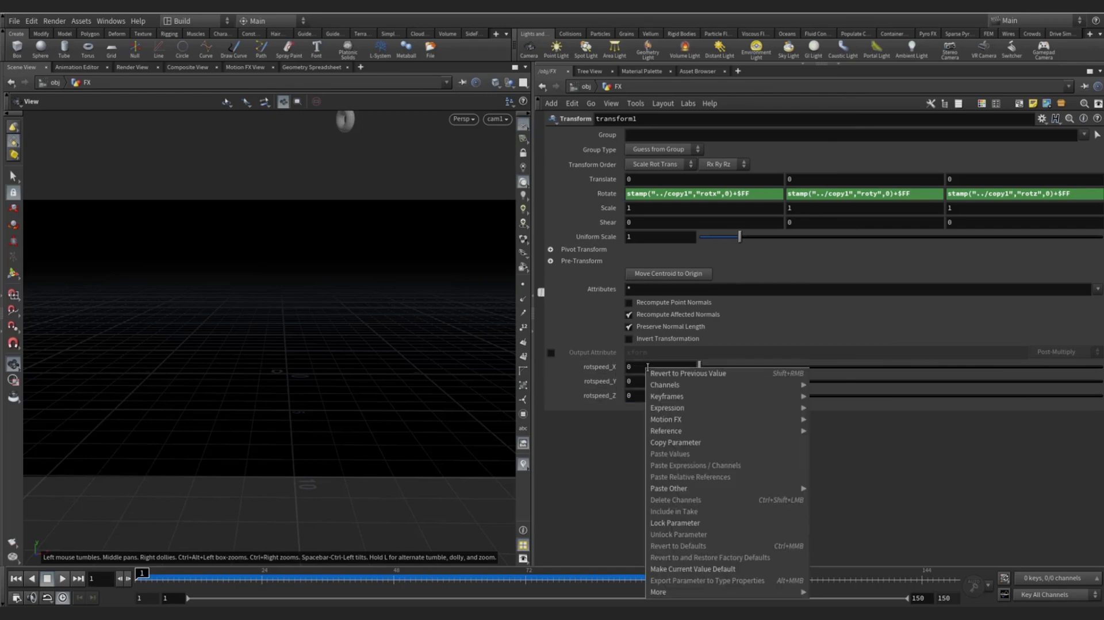
pyautogui.click(658, 442)
pyautogui.click(755, 193)
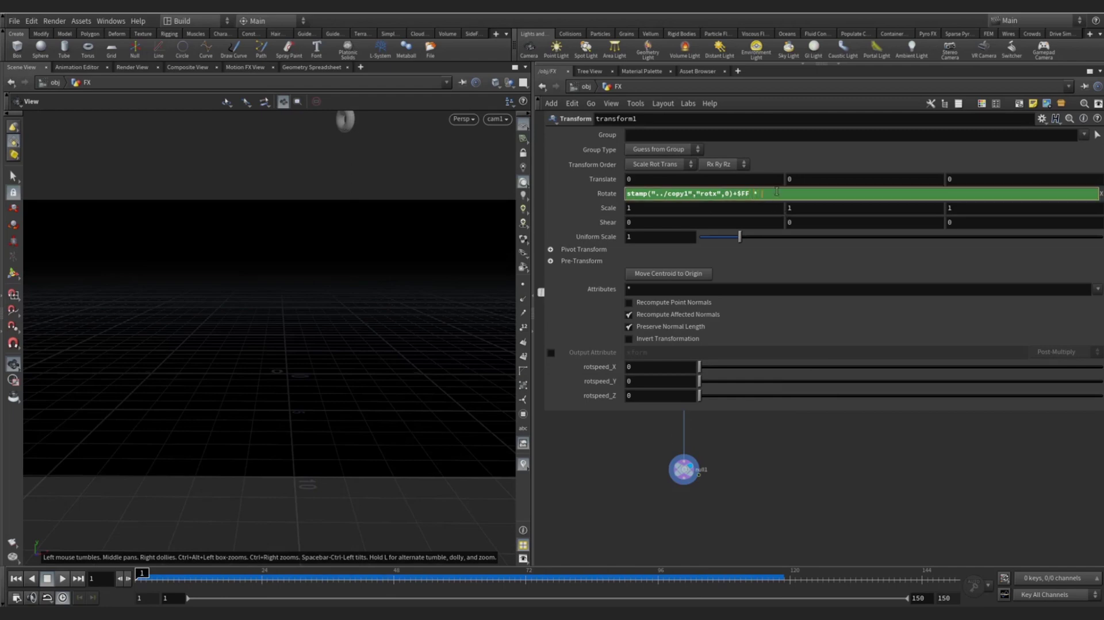
pyautogui.rightClick(765, 193)
pyautogui.click(759, 193)
pyautogui.rightClick(768, 193)
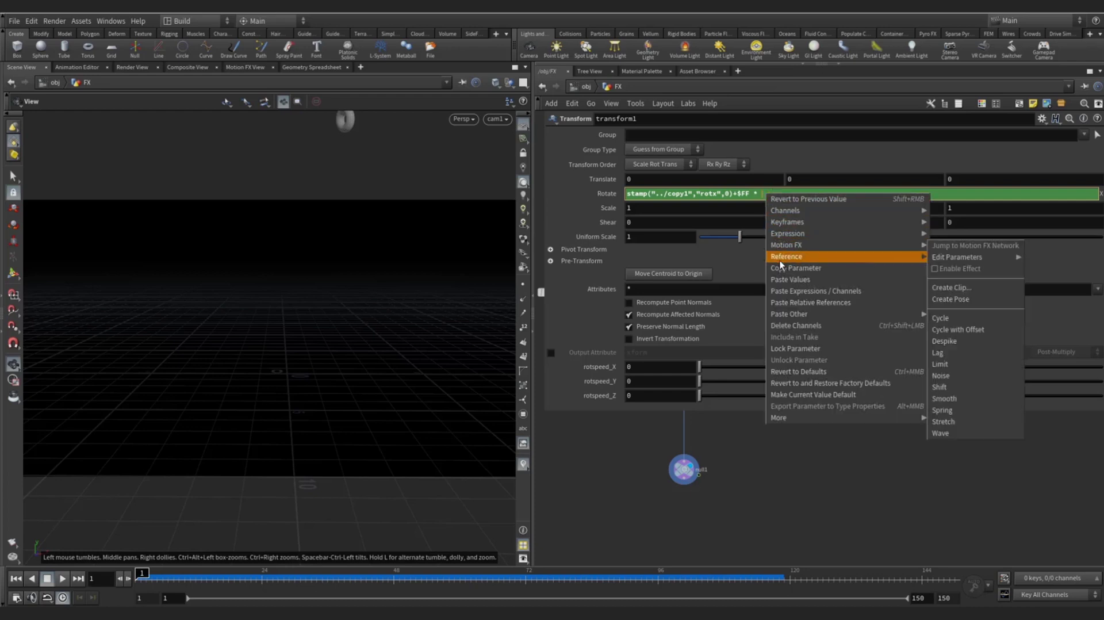
pyautogui.click(811, 303)
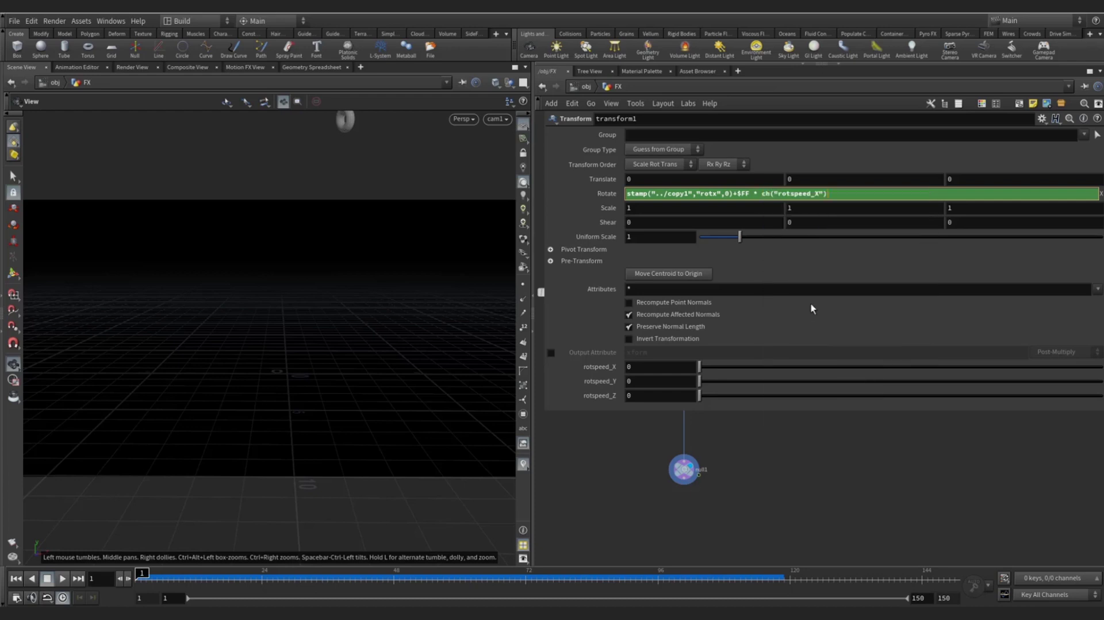
pyautogui.click(798, 272)
# - Multiply Rotate Y's frame term by a relative reference to rotspeed_Y
pyautogui.click(639, 381)
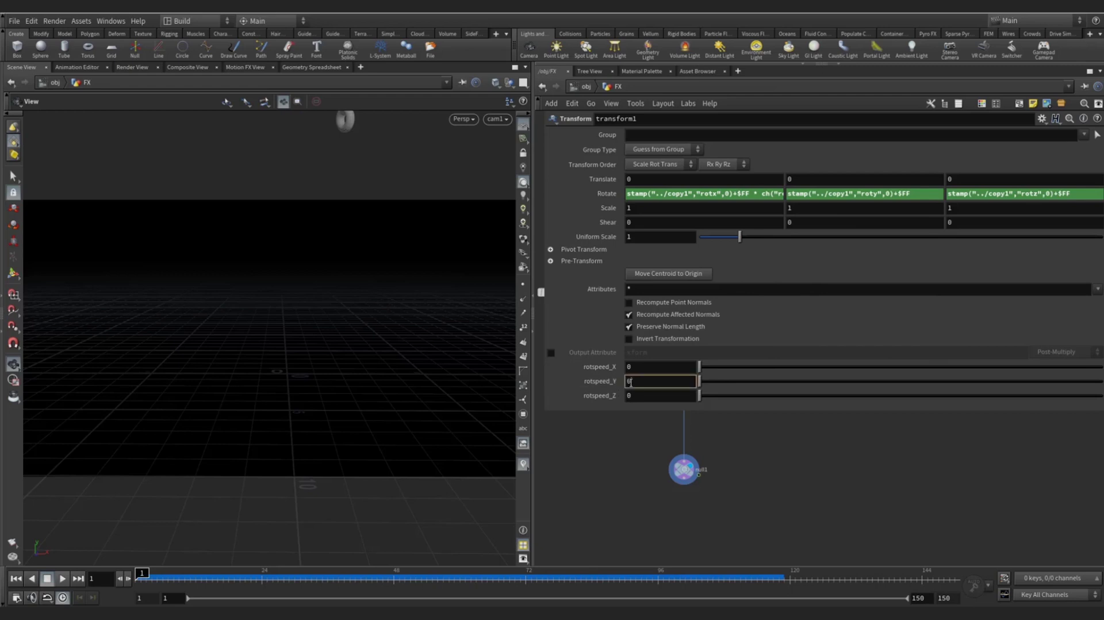
pyautogui.rightClick(638, 381)
pyautogui.click(651, 462)
pyautogui.click(931, 196)
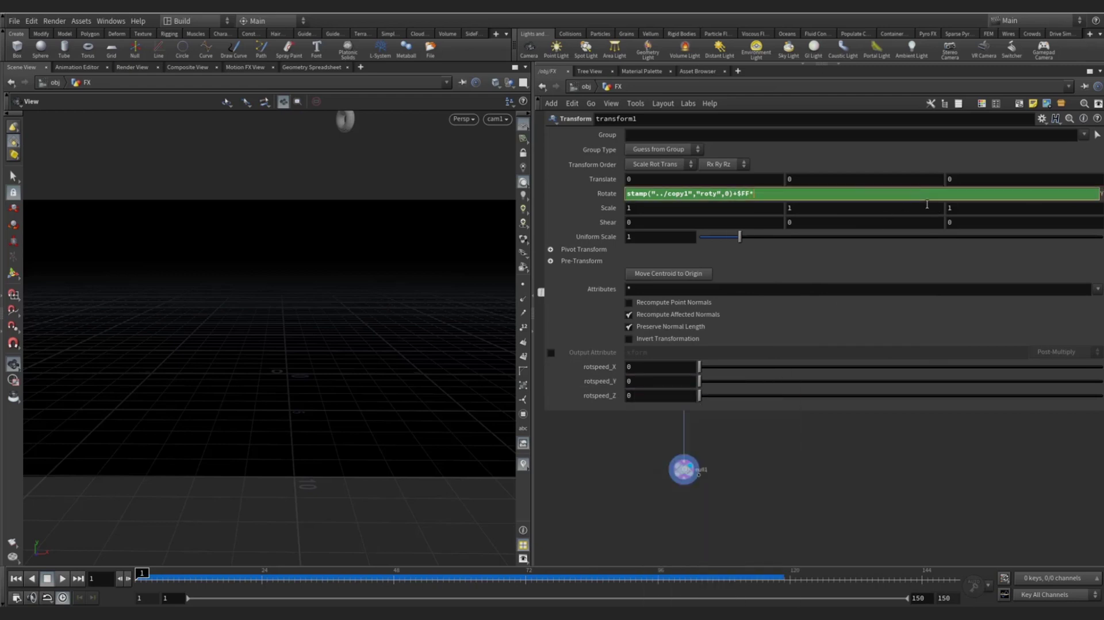
pyautogui.rightClick(773, 193)
pyautogui.click(796, 302)
pyautogui.press('Return')
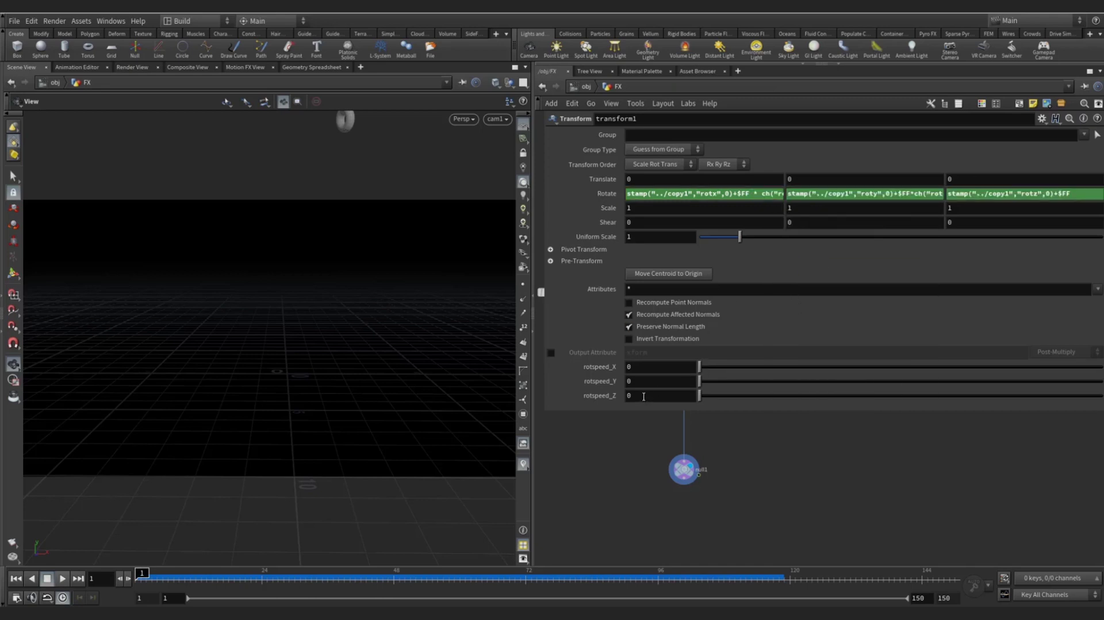
# - Multiply Rotate Z's frame term by rotspeed_Z and show the evaluated values
pyautogui.rightClick(644, 397)
pyautogui.click(664, 460)
pyautogui.click(1085, 193)
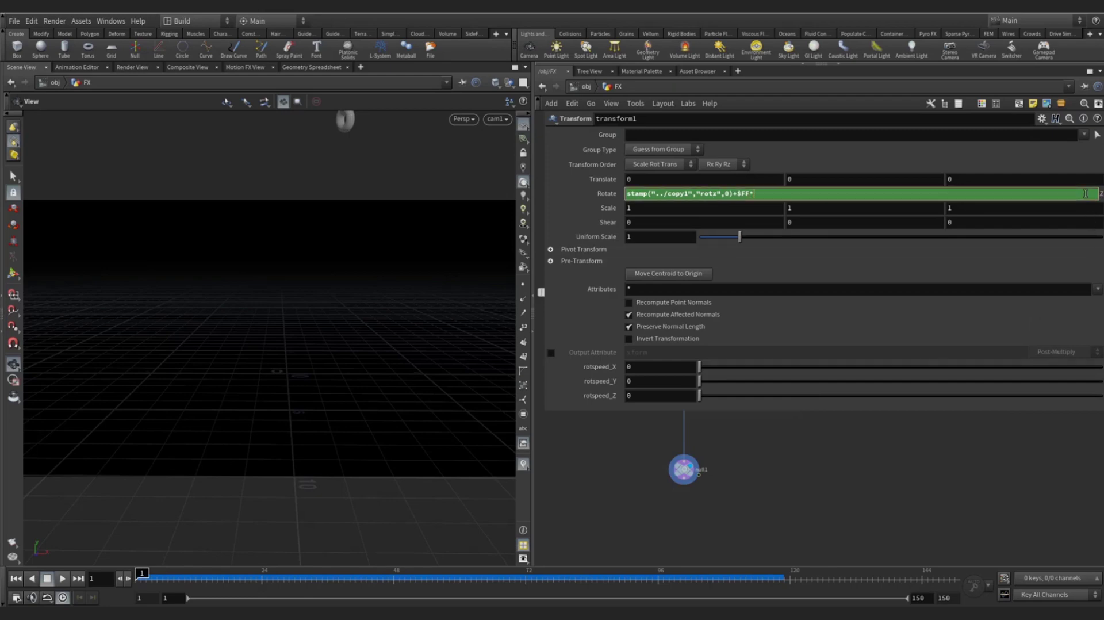
pyautogui.write('*')
pyautogui.rightClick(765, 194)
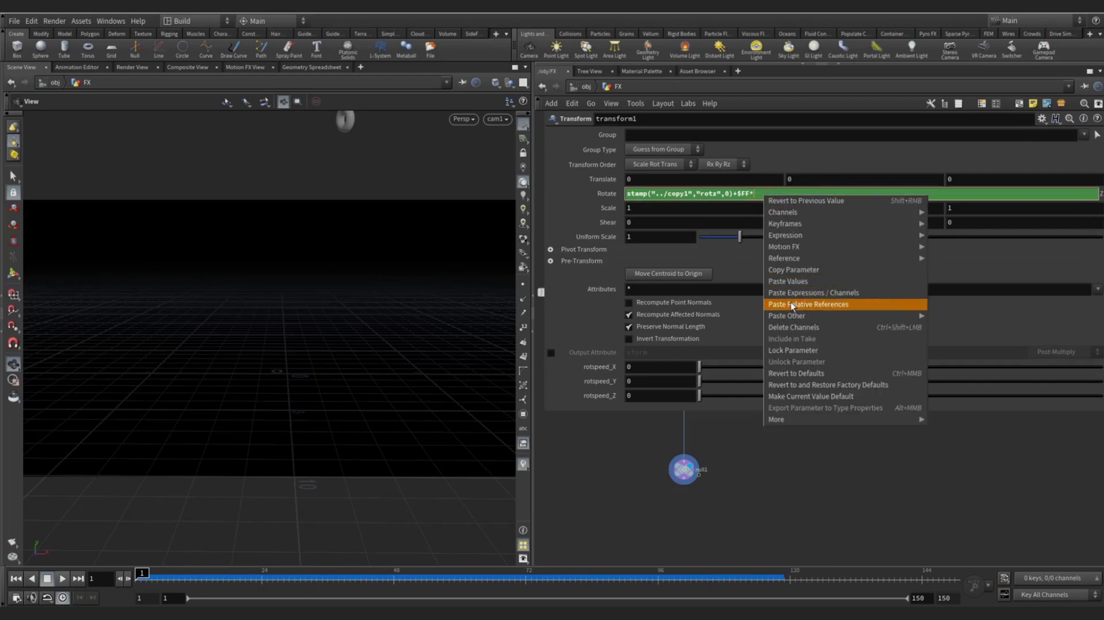
pyautogui.click(792, 306)
pyautogui.press('Return')
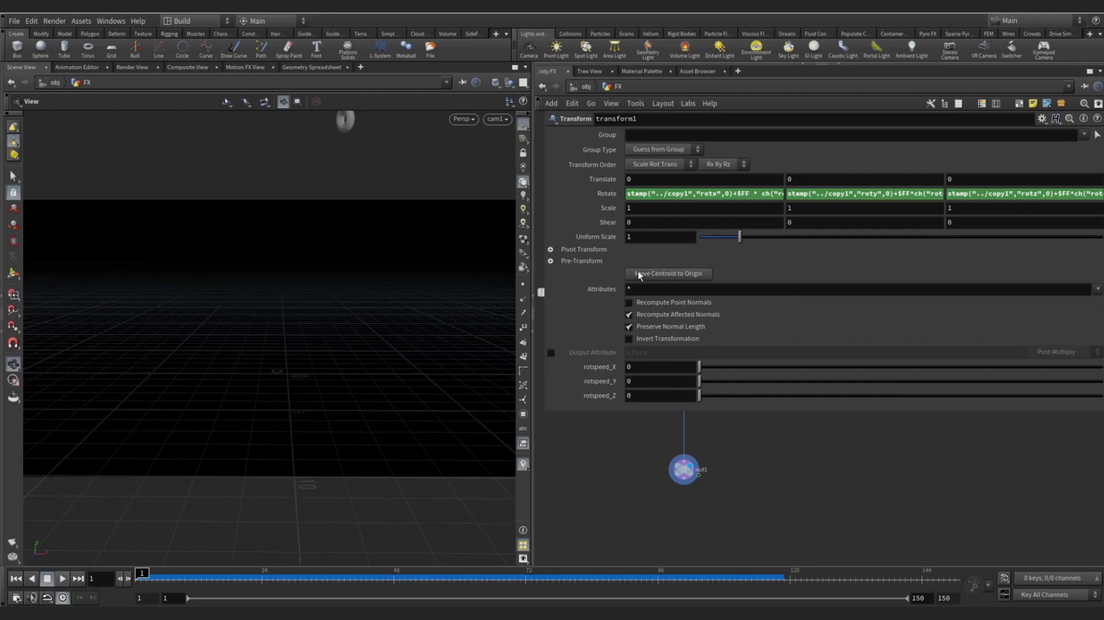
pyautogui.click(607, 193)
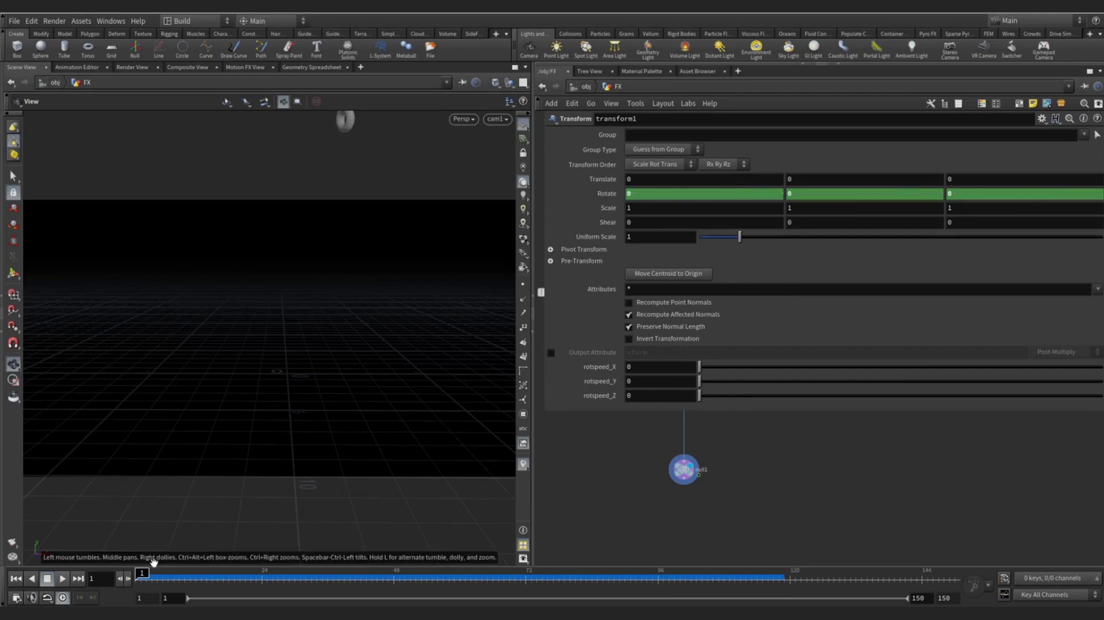
# - Set rotspeed_X, Y and Z to 50, 20 and 80 and replay from frame 1
pyautogui.click(62, 578)
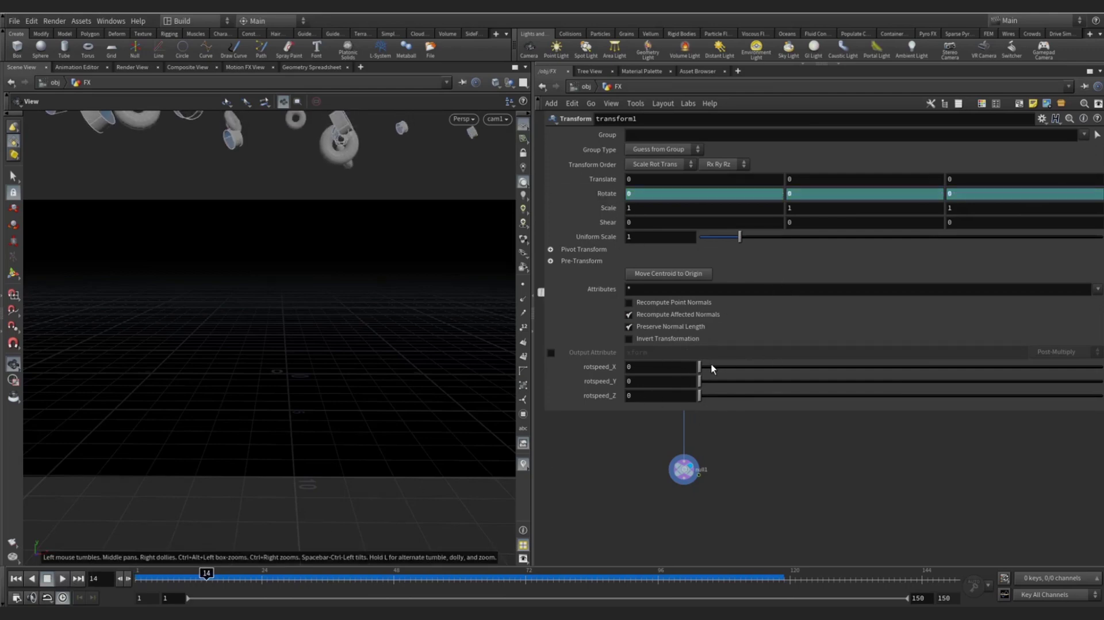
pyautogui.click(670, 365)
pyautogui.press('Return')
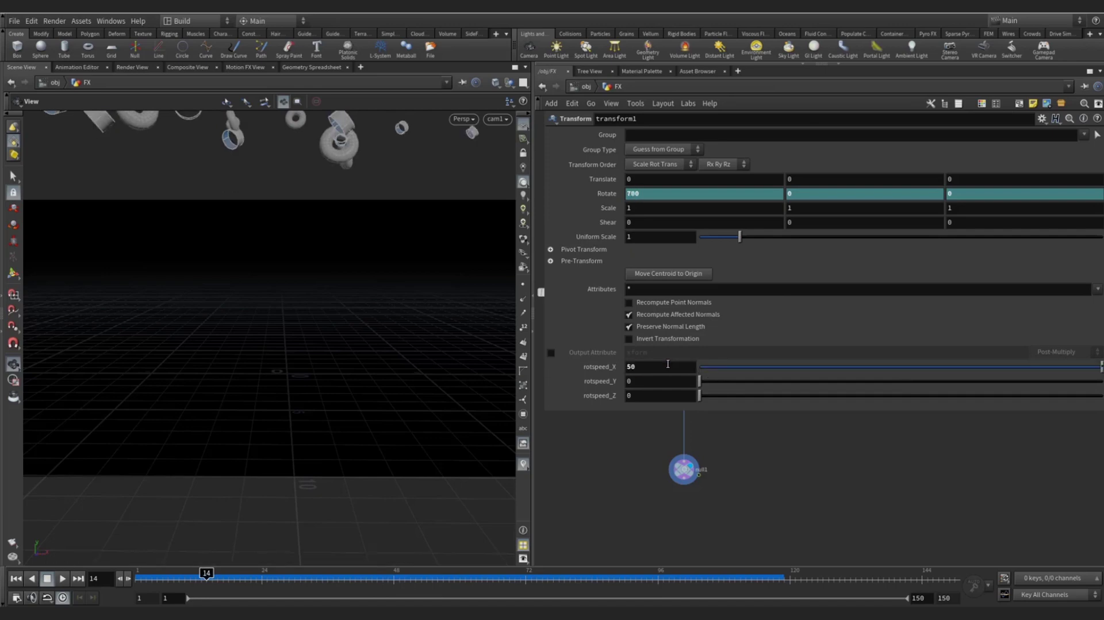
pyautogui.click(632, 382)
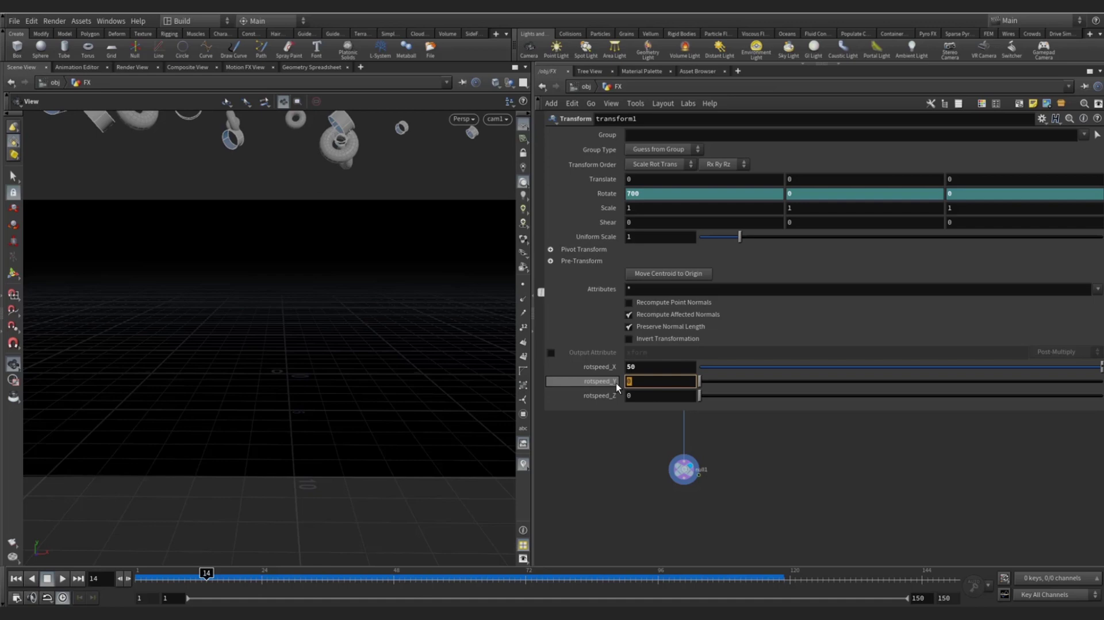
pyautogui.write('20')
pyautogui.press('Return')
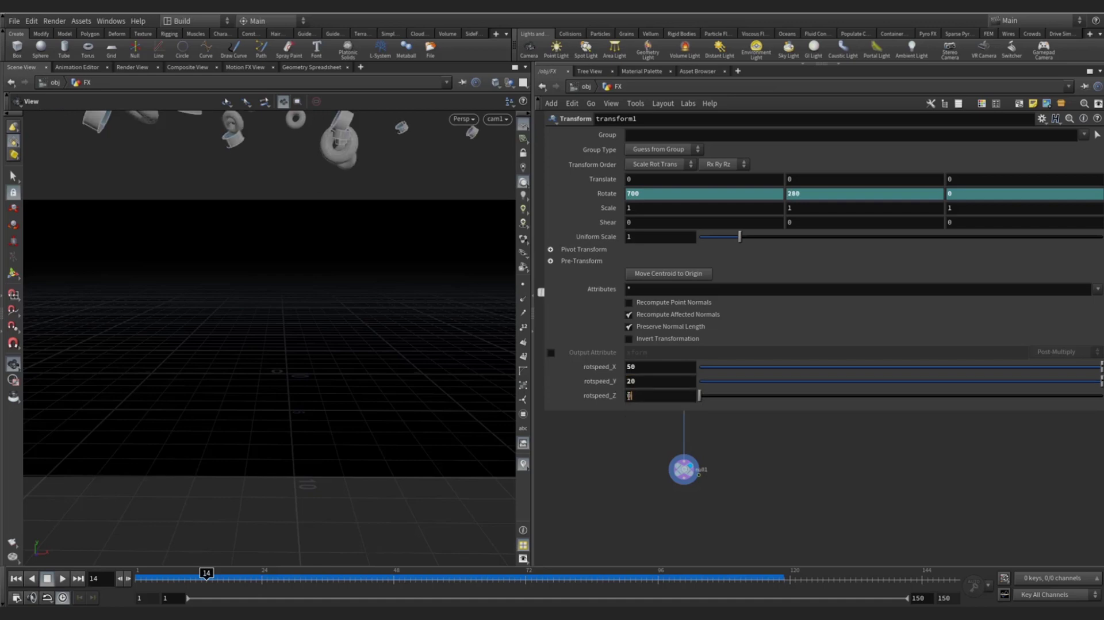
pyautogui.click(630, 395)
pyautogui.write('80')
pyautogui.press('Return')
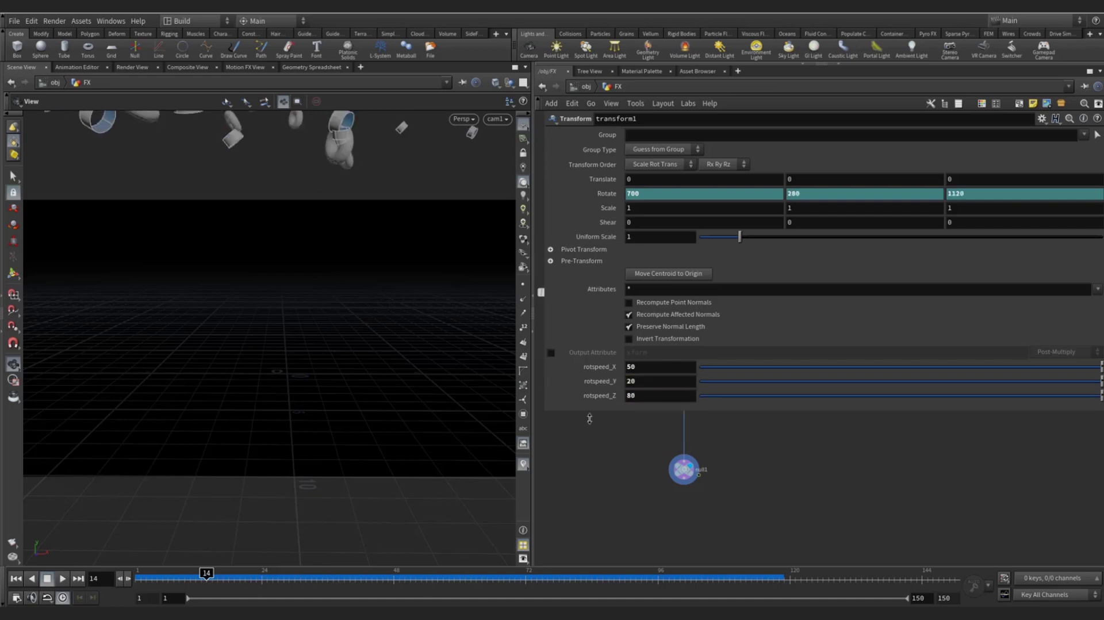
pyautogui.click(18, 579)
pyautogui.click(63, 578)
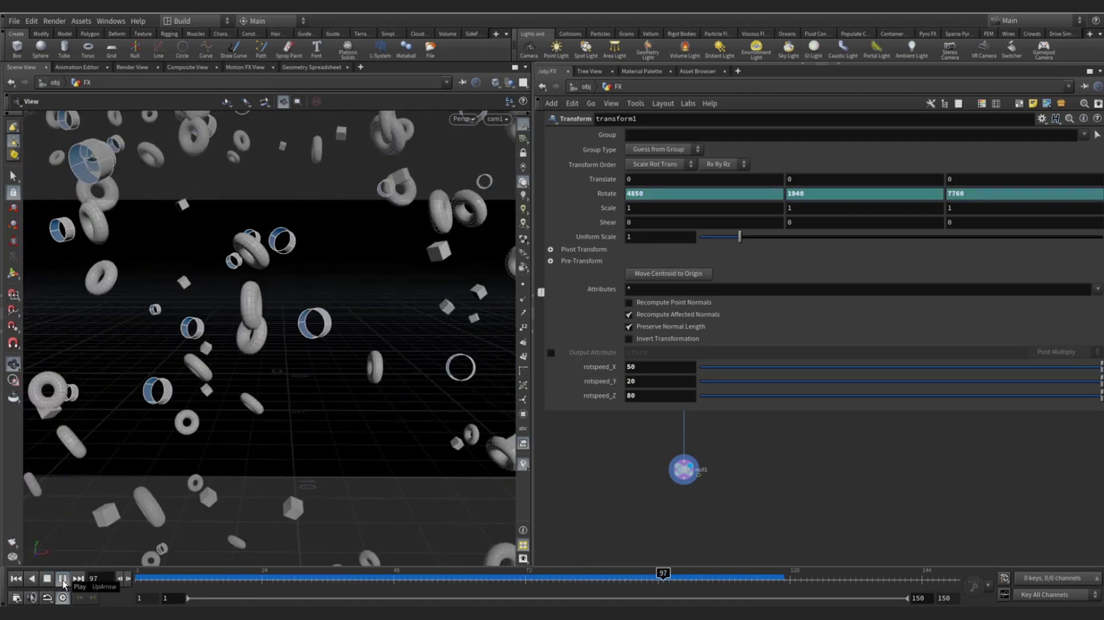
# - Lower rotspeed_X, Y and Z to 5, 2 and 8, then stop playback
pyautogui.click(626, 368)
pyautogui.write('5')
pyautogui.press('Tab')
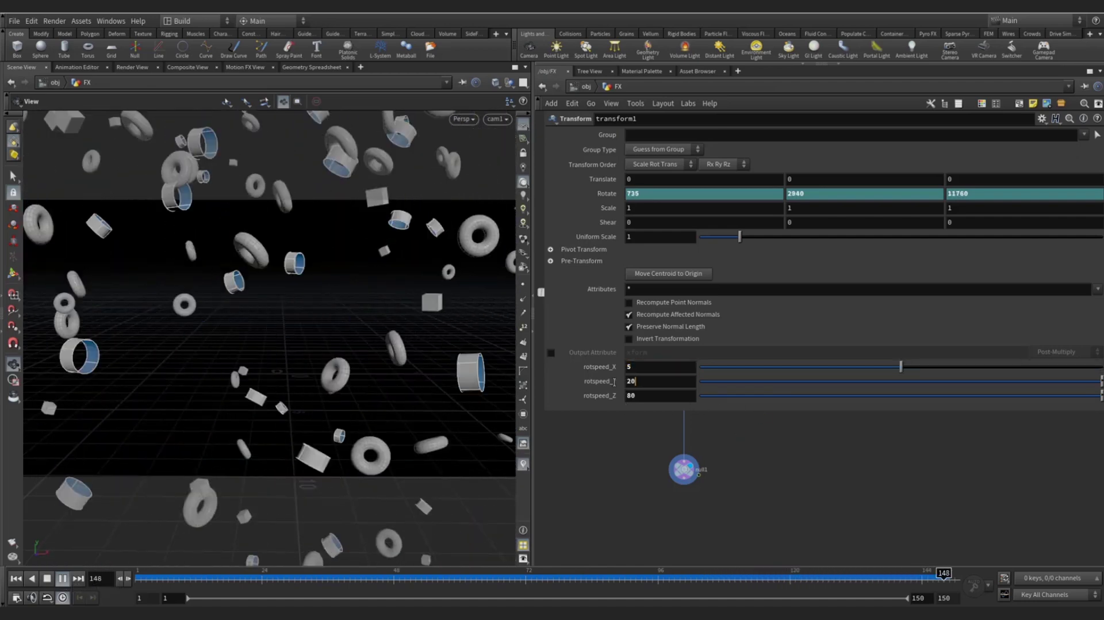
pyautogui.write('2')
pyautogui.press('Tab')
pyautogui.write('8')
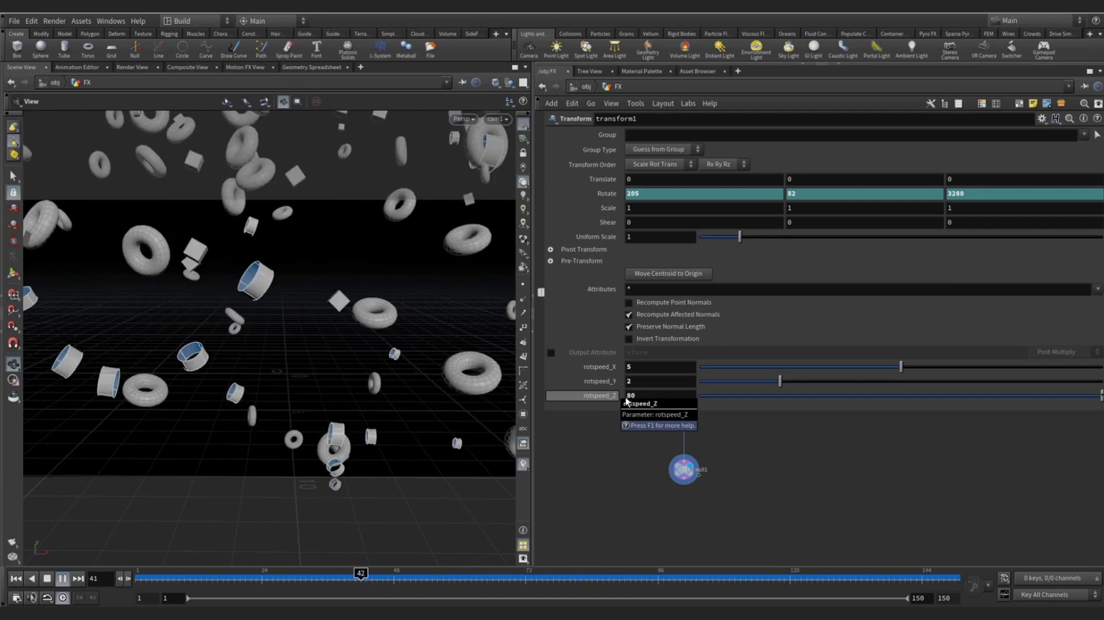
pyautogui.press('Return')
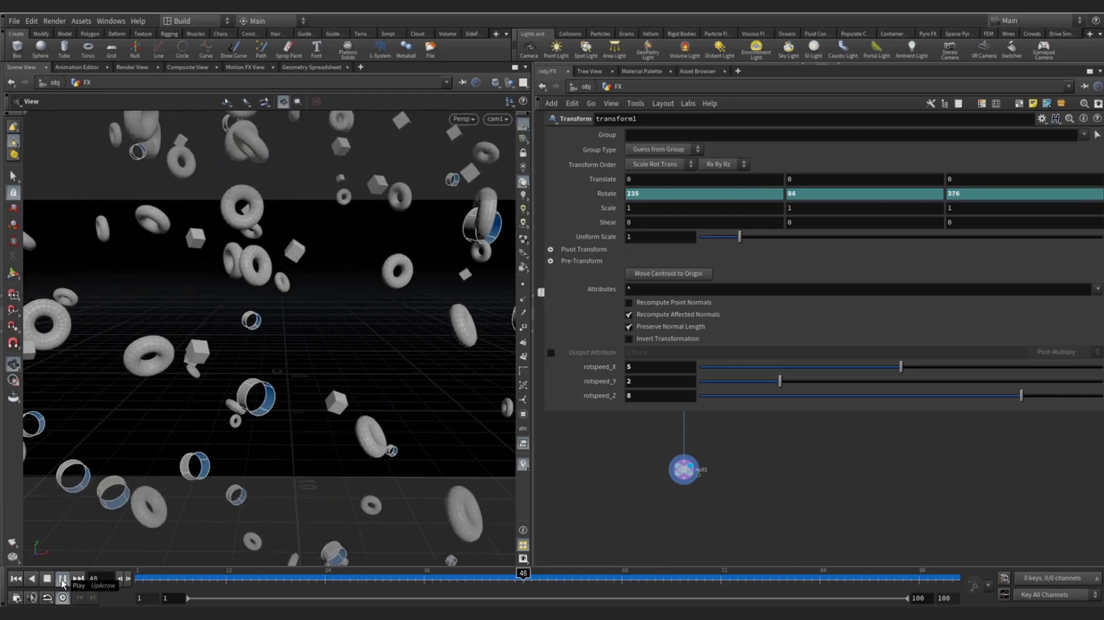
pyautogui.click(47, 579)
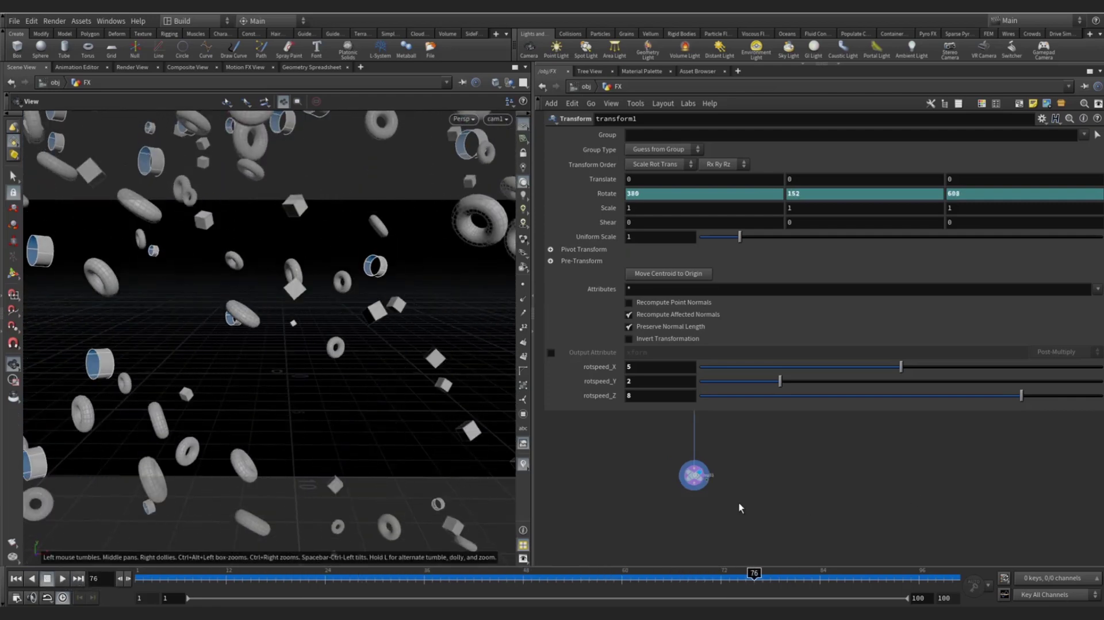
# - Float the parameter pane and inspect transform1, switch1 and the box, torus and tube nodes
pyautogui.press('p')
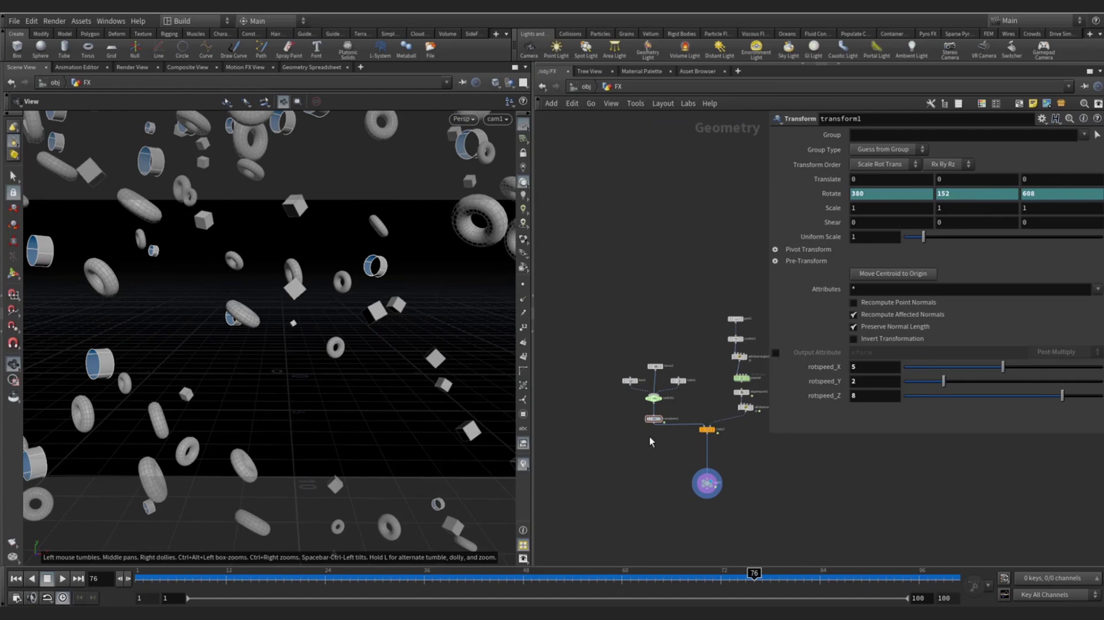
pyautogui.press('h')
pyautogui.click(618, 447)
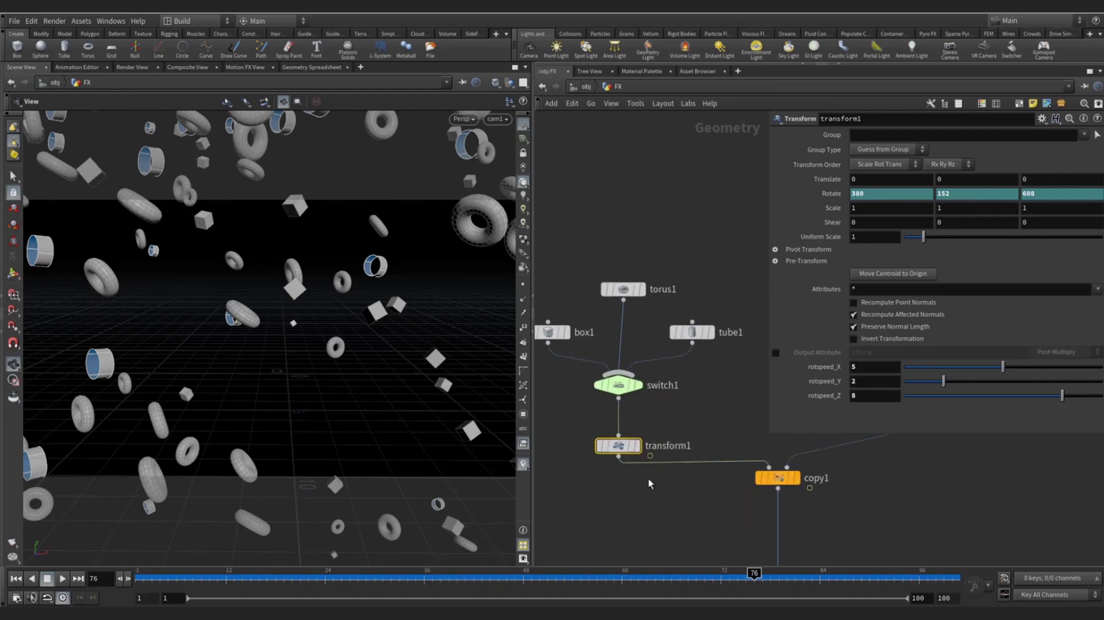
pyautogui.scroll(-5, 585, 410)
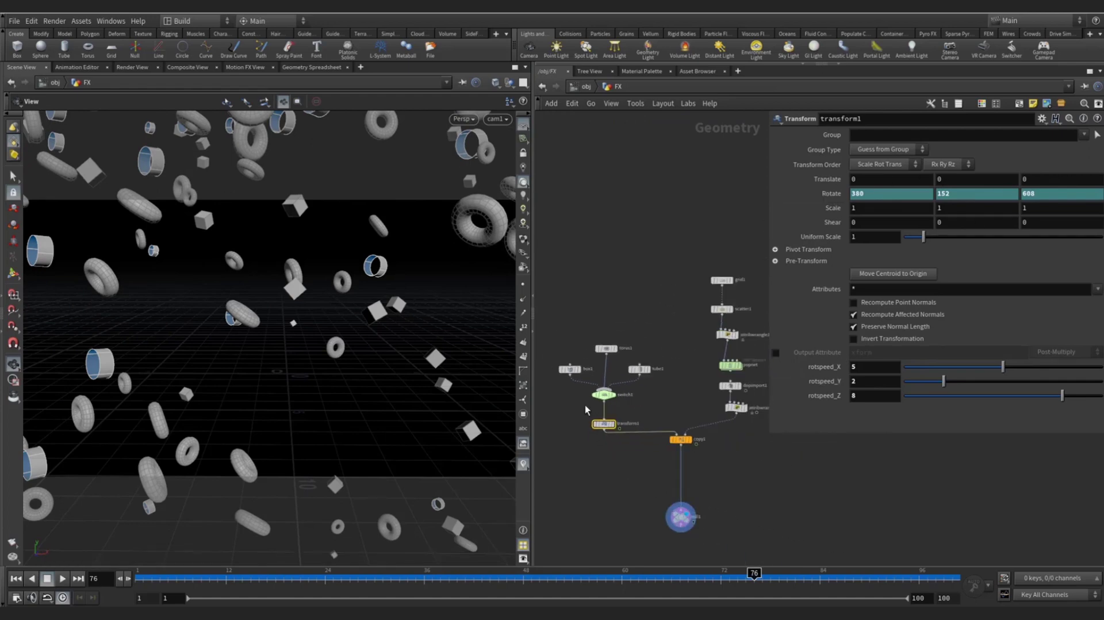
pyautogui.scroll(3, 586, 408)
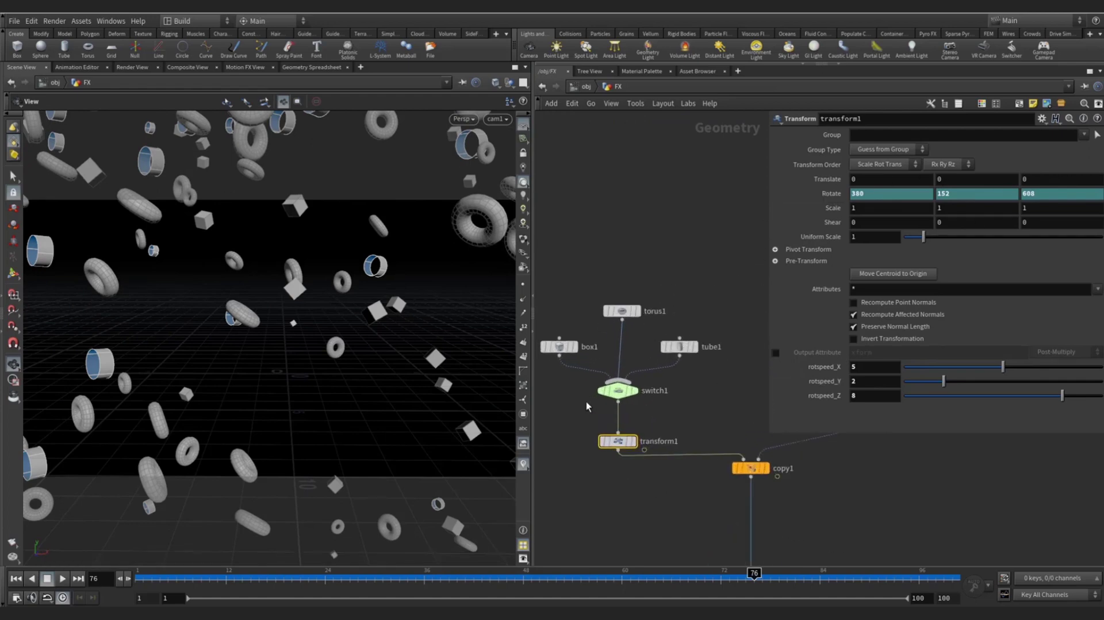
pyautogui.click(619, 390)
pyautogui.moveTo(627, 338); pyautogui.dragTo(699, 352)
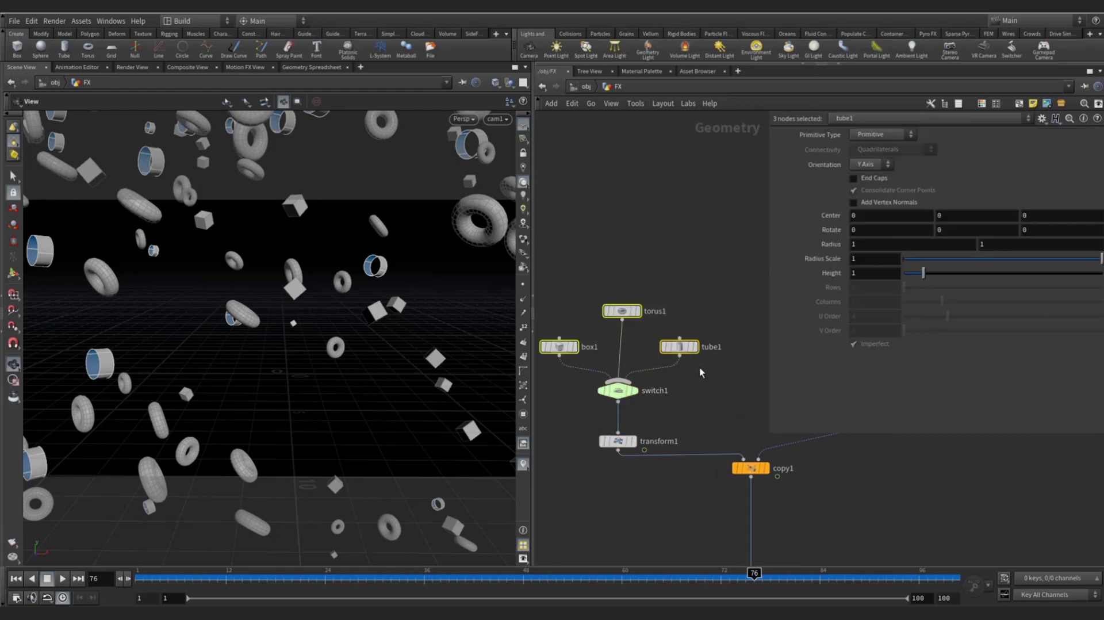
pyautogui.scroll(-2, 588, 356)
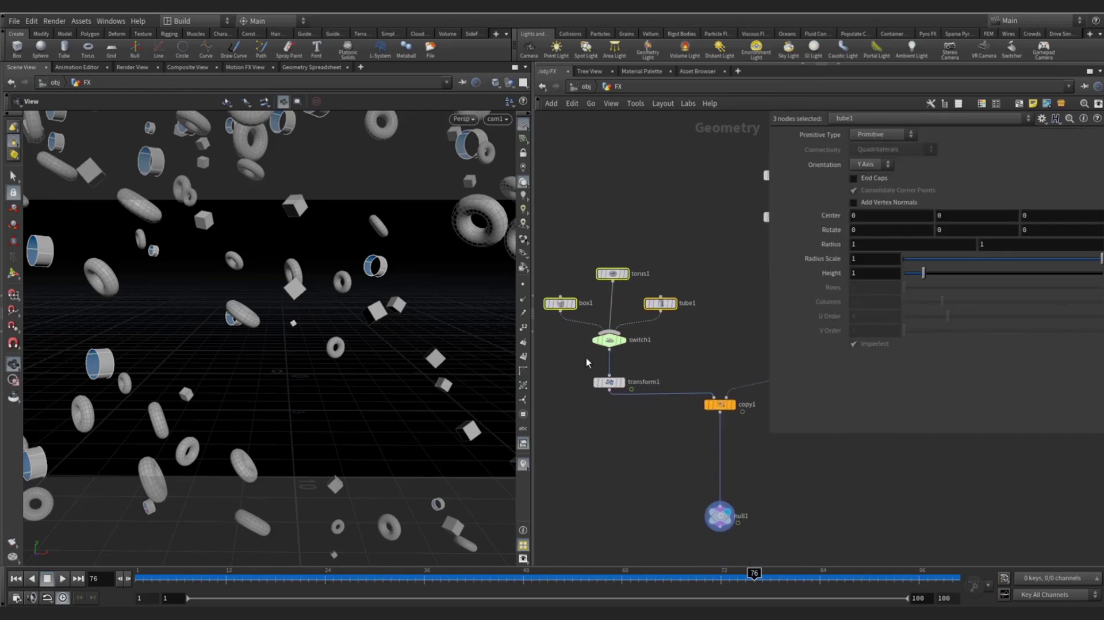
pyautogui.click(609, 340)
pyautogui.scroll(-2, 656, 375)
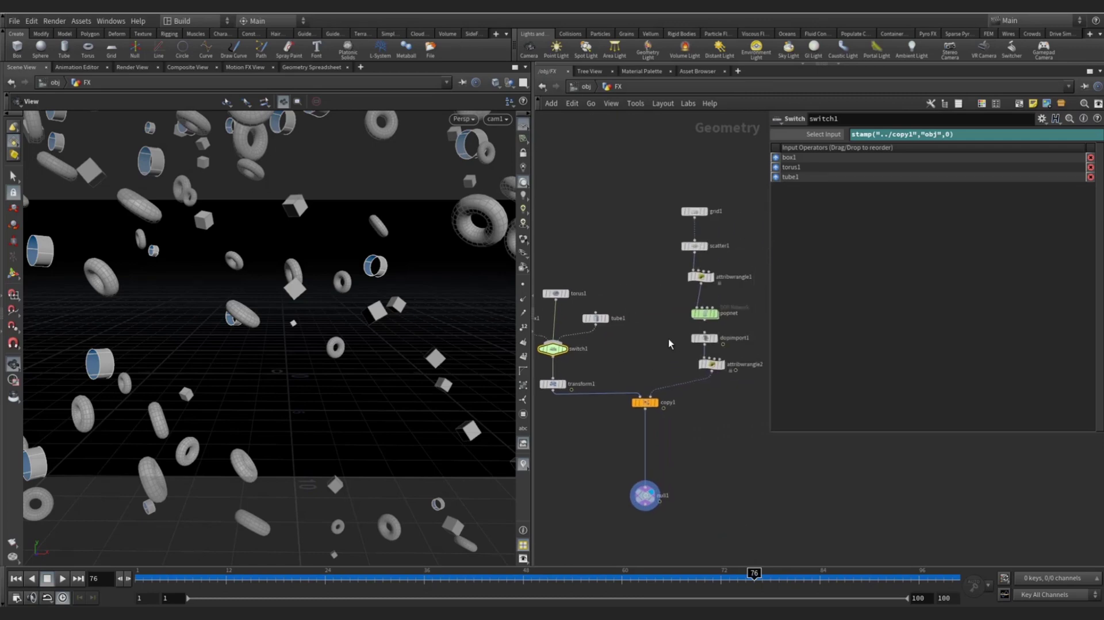
pyautogui.click(704, 338)
pyautogui.scroll(3, 659, 370)
# - Show attribwrangle2's pscale expression and widen the network to display every node
pyautogui.click(683, 366)
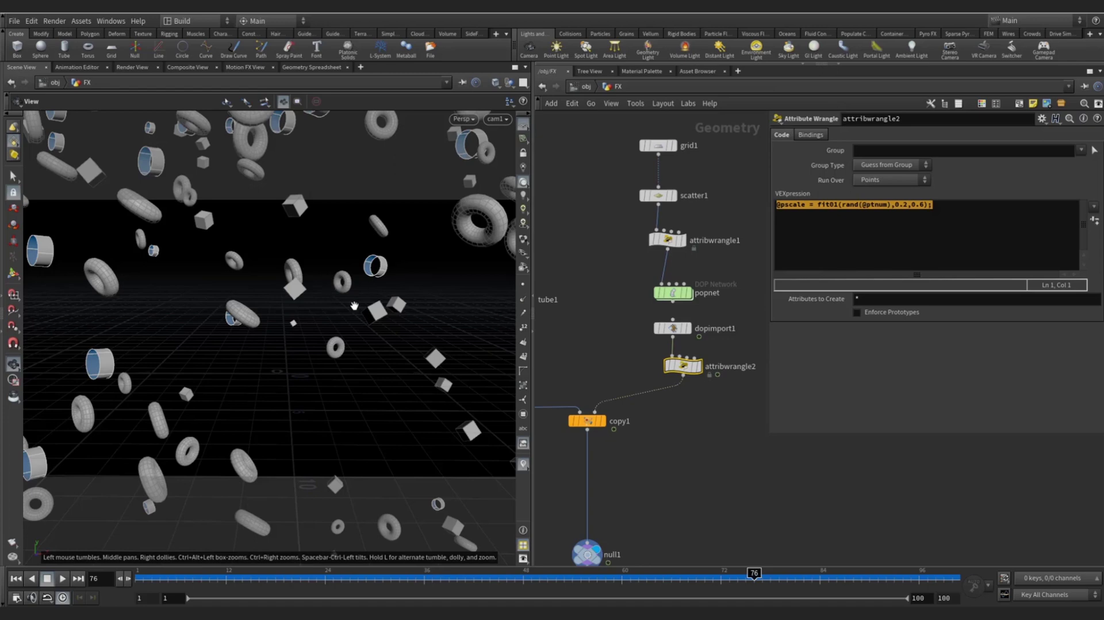
pyautogui.scroll(-3, 671, 368)
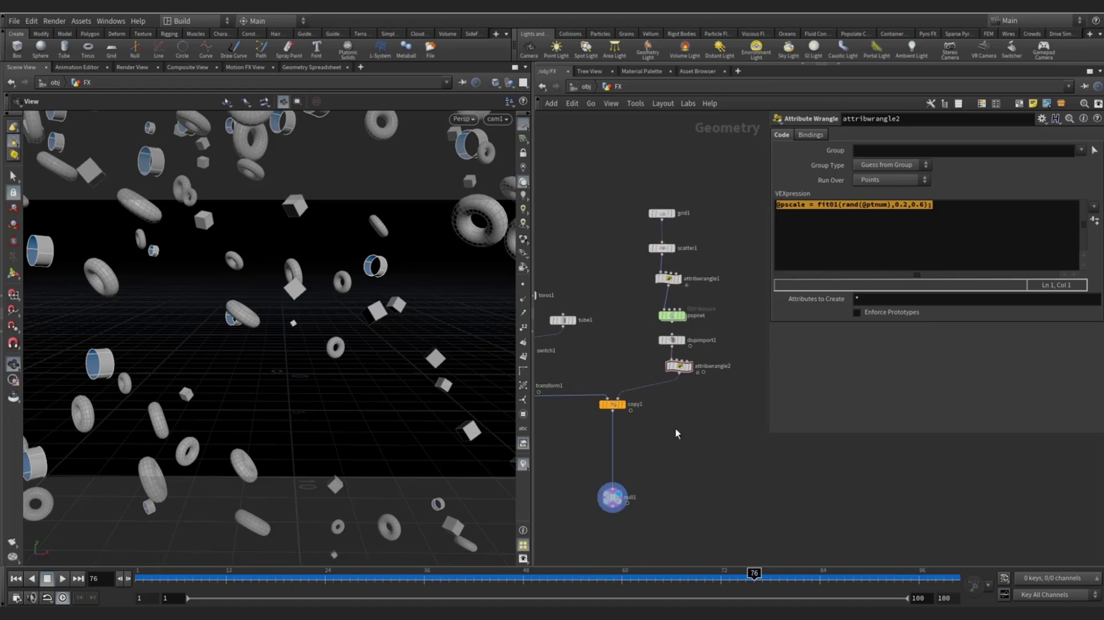
pyautogui.moveTo(533, 224); pyautogui.dragTo(422, 224)
pyautogui.moveTo(501, 259); pyautogui.dragTo(562, 226, button='middle')
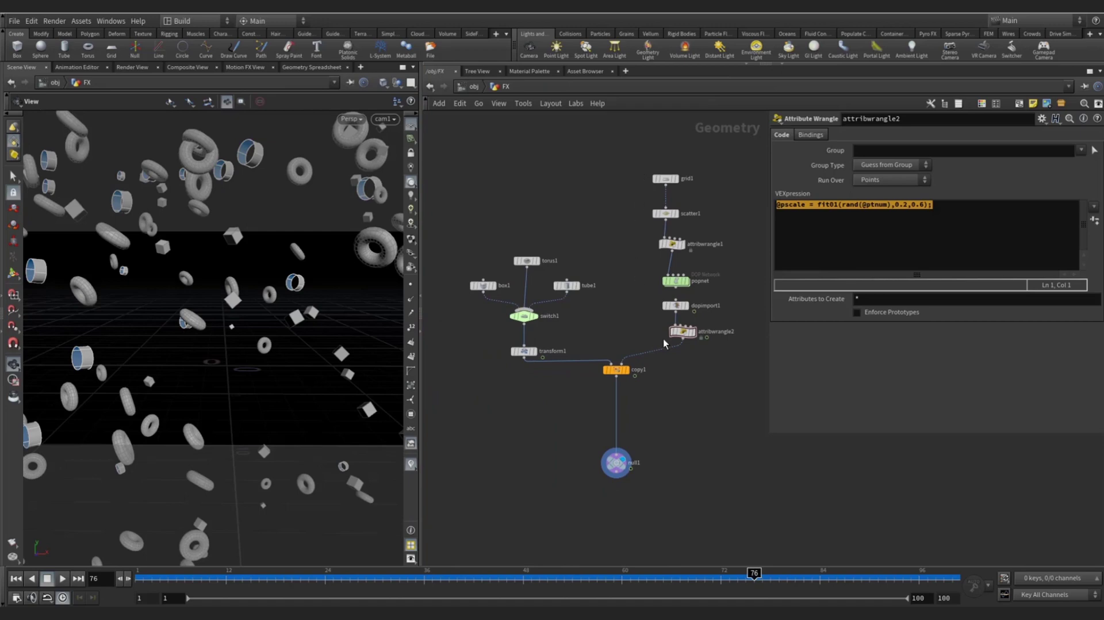
pyautogui.moveTo(683, 334); pyautogui.dragTo(684, 345)
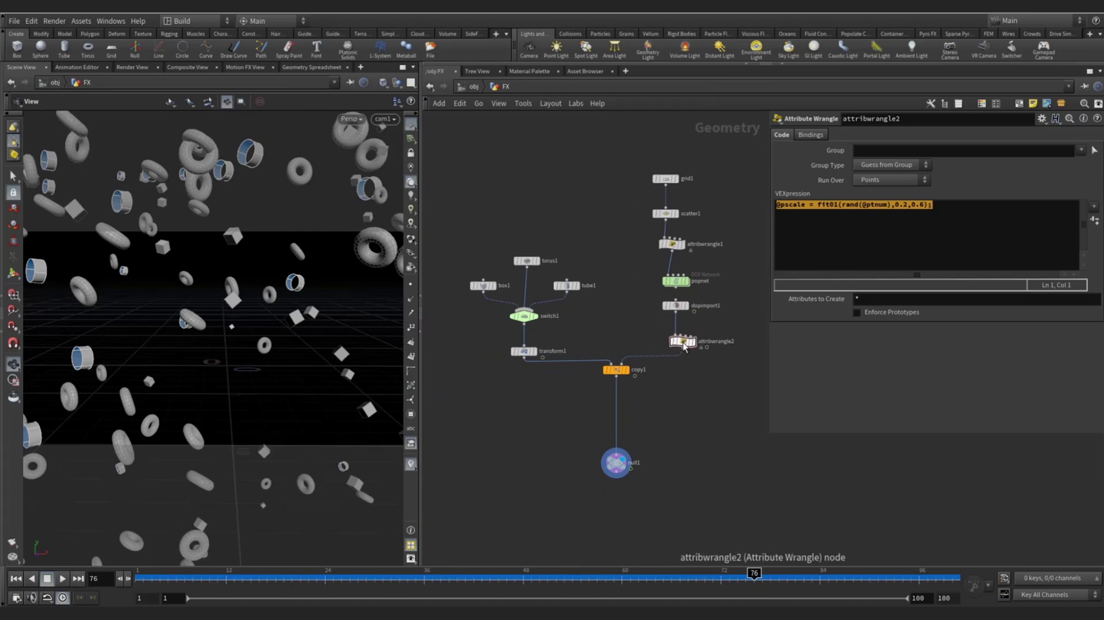